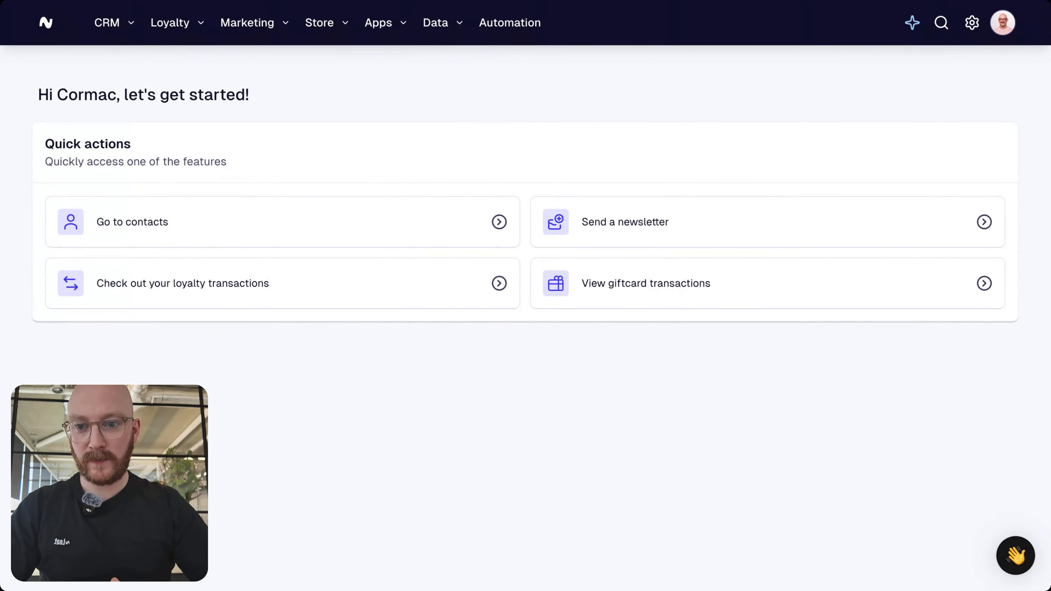
# - Open the details of the original Welcome Email among the automated marketing emails
pyautogui.click(249, 23)
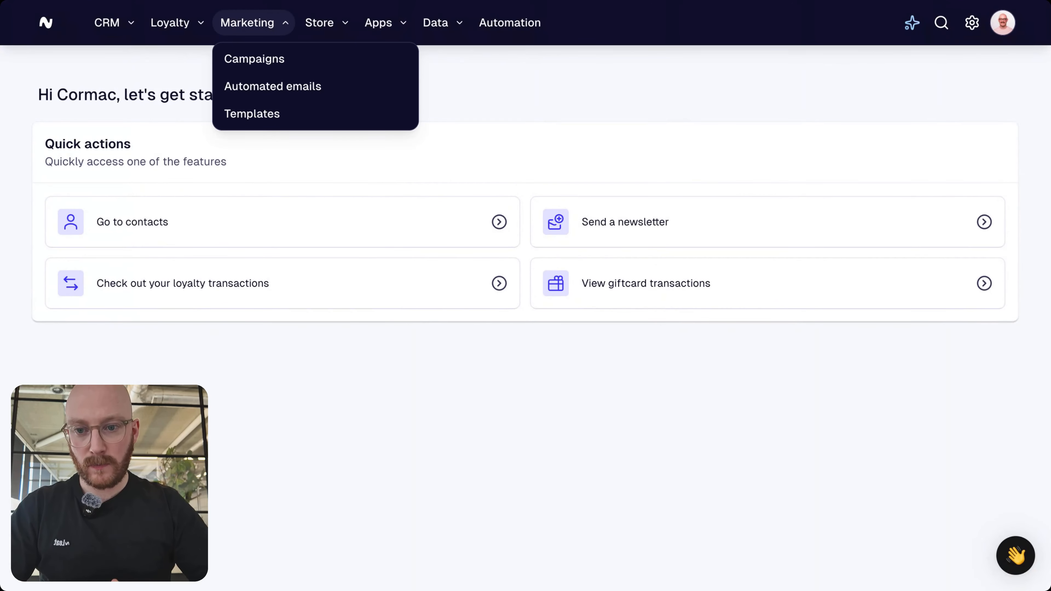
pyautogui.click(285, 87)
pyautogui.scroll(-4, 429, 240)
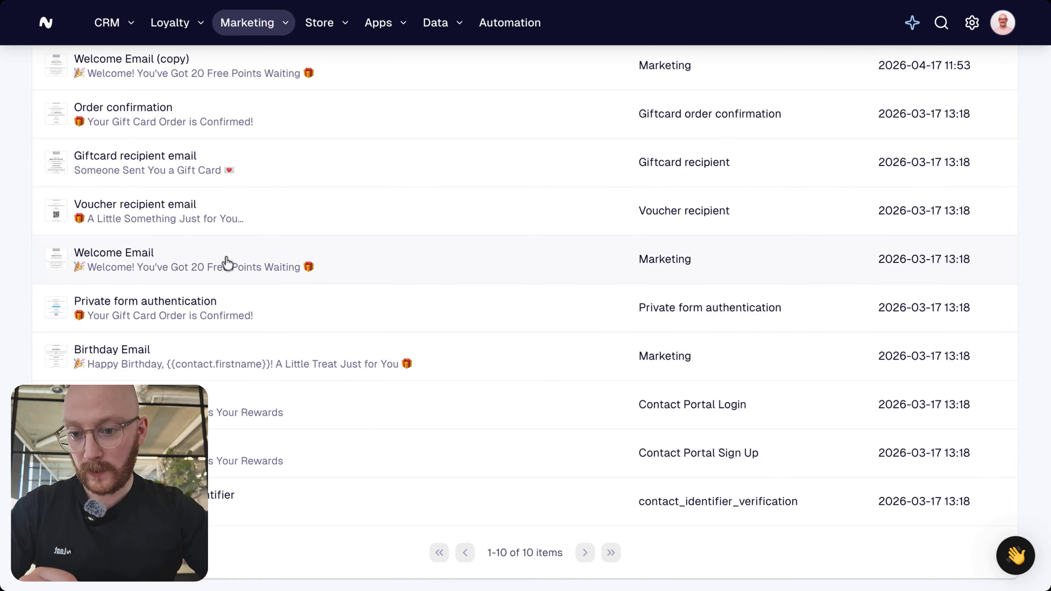
pyautogui.click(173, 259)
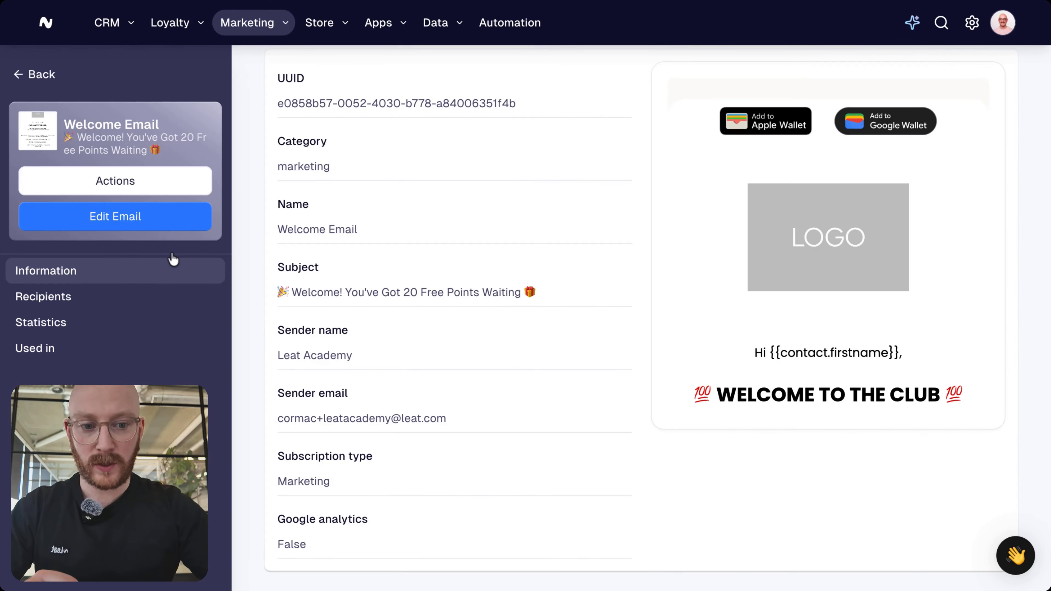
# - Look through the Welcome Email's preview and open the email for editing
pyautogui.scroll(-12, 754, 282)
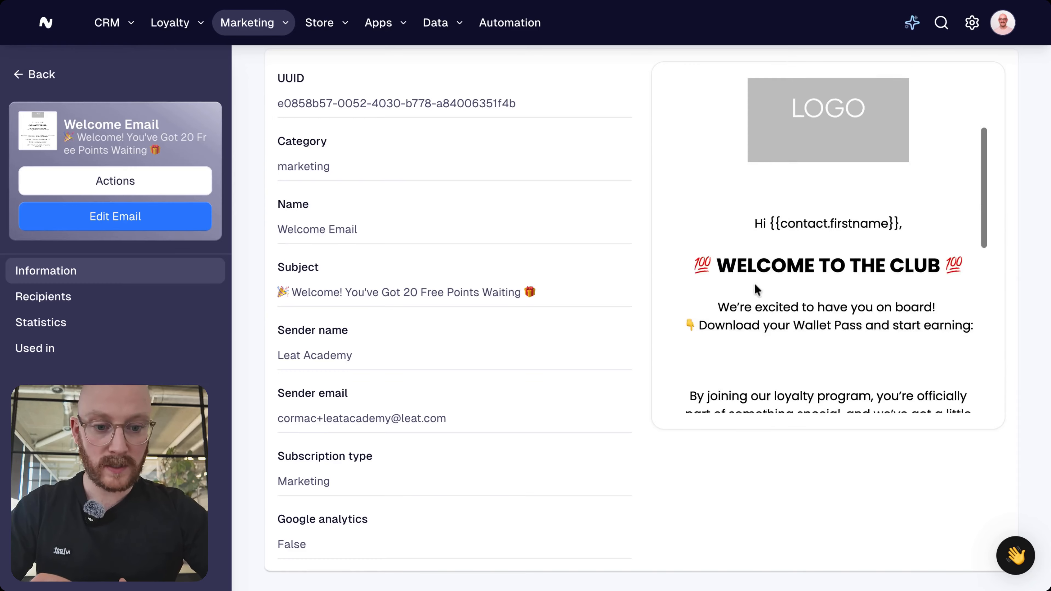
pyautogui.scroll(-4, 828, 244)
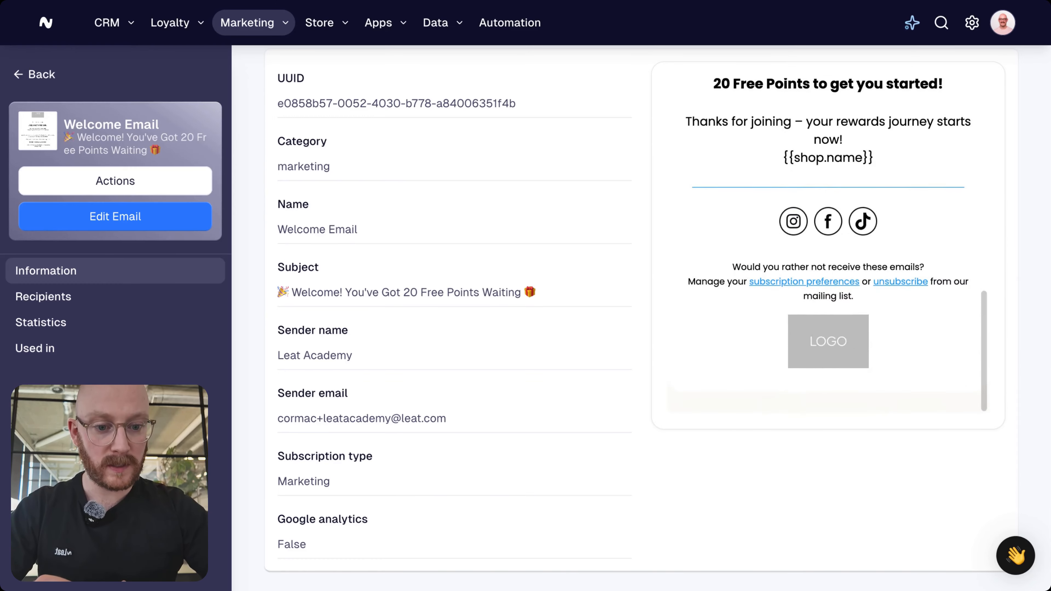
pyautogui.scroll(15, 828, 245)
pyautogui.scroll(3, 706, 284)
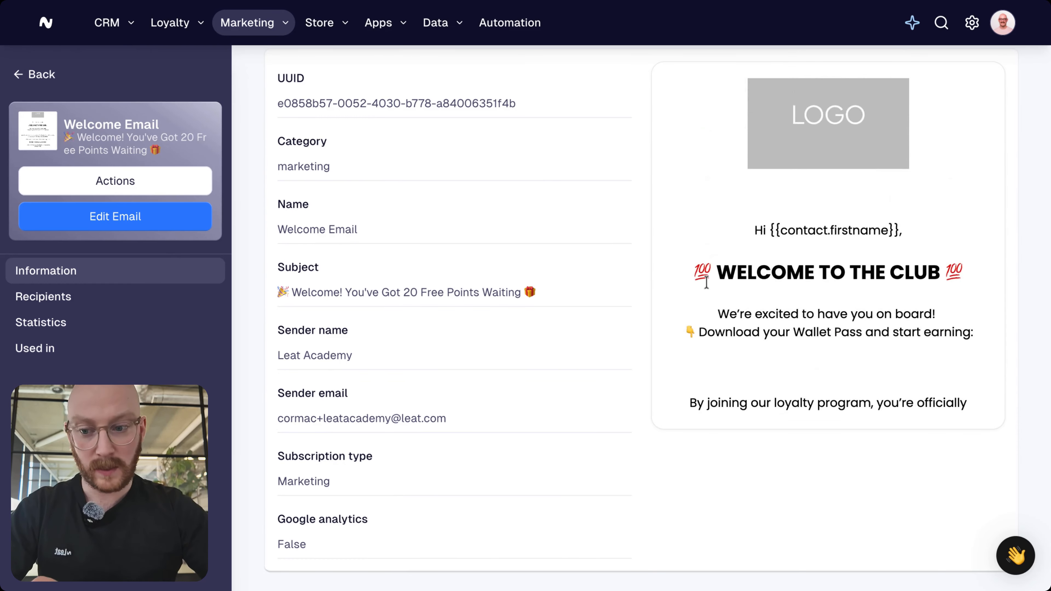
pyautogui.click(160, 225)
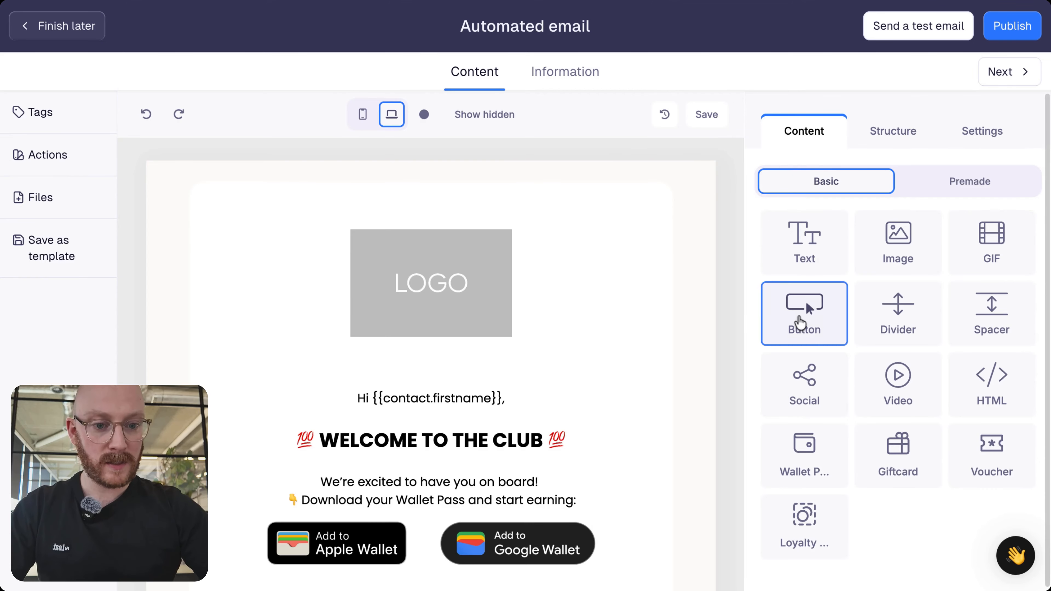
# - Examine the editor's content blocks, structure layouts and template settings, plus the email's name, subject and sender information
pyautogui.scroll(-1, 800, 323)
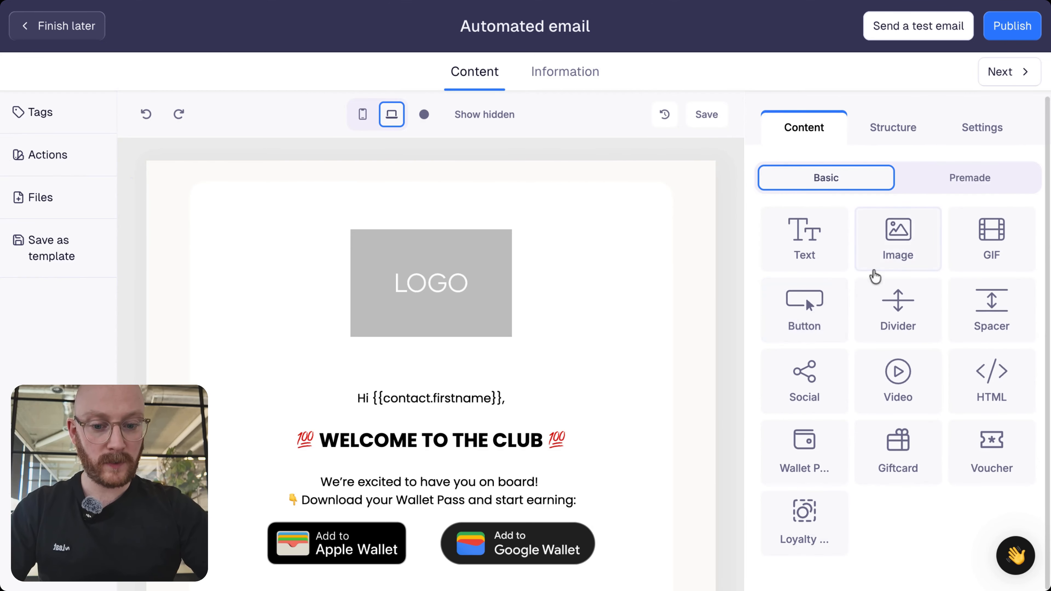
pyautogui.click(890, 139)
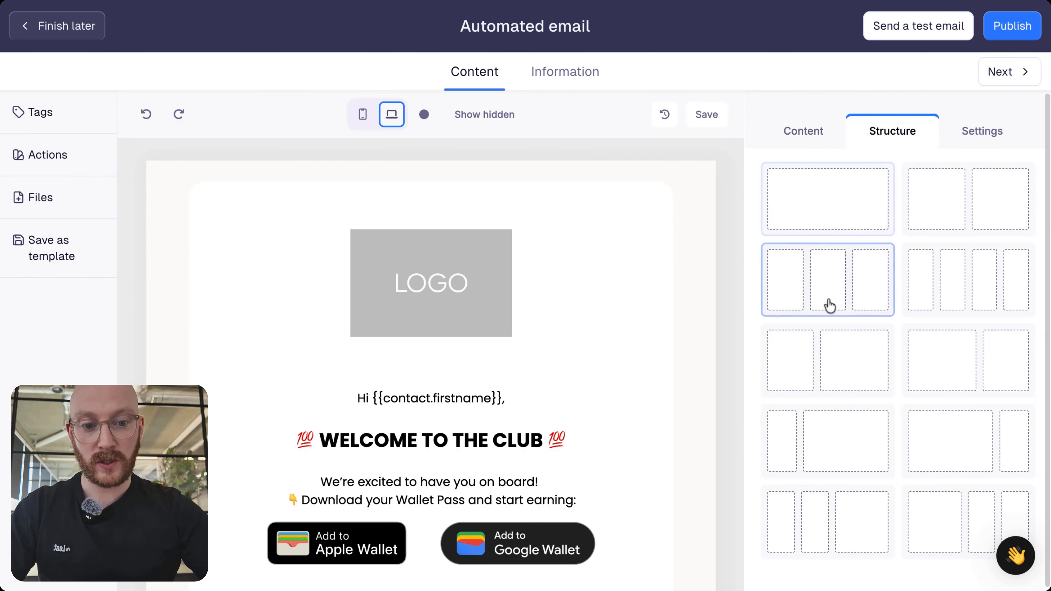
pyautogui.click(966, 146)
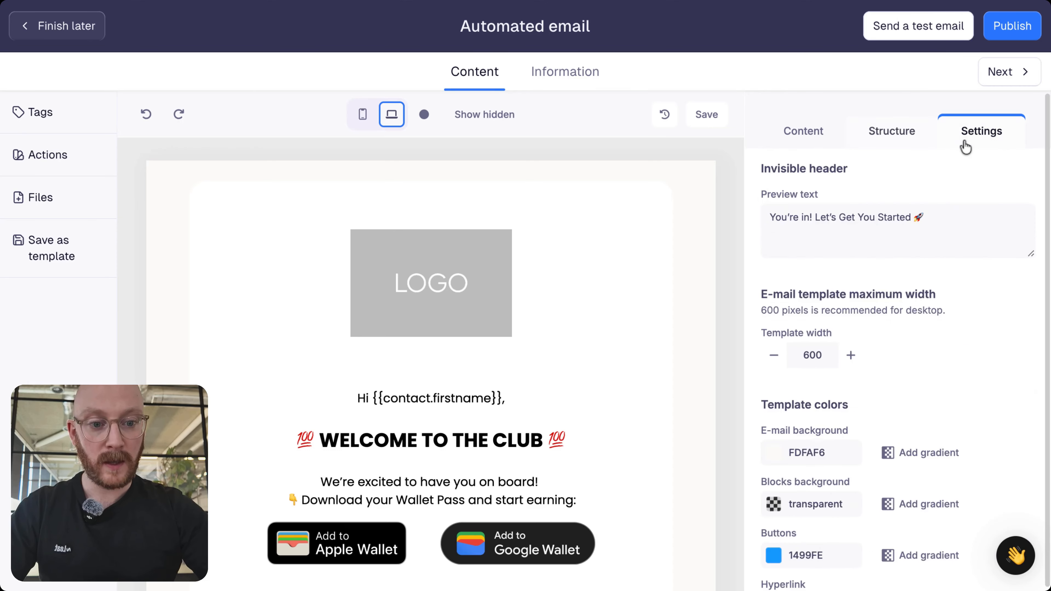
pyautogui.scroll(-4, 873, 291)
pyautogui.scroll(4, 874, 290)
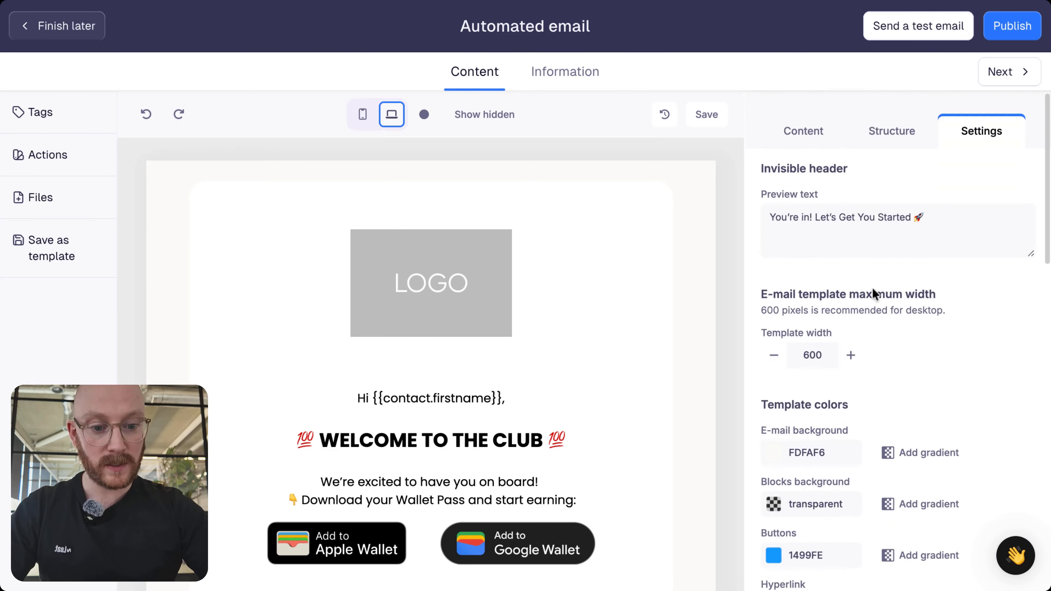
pyautogui.click(566, 80)
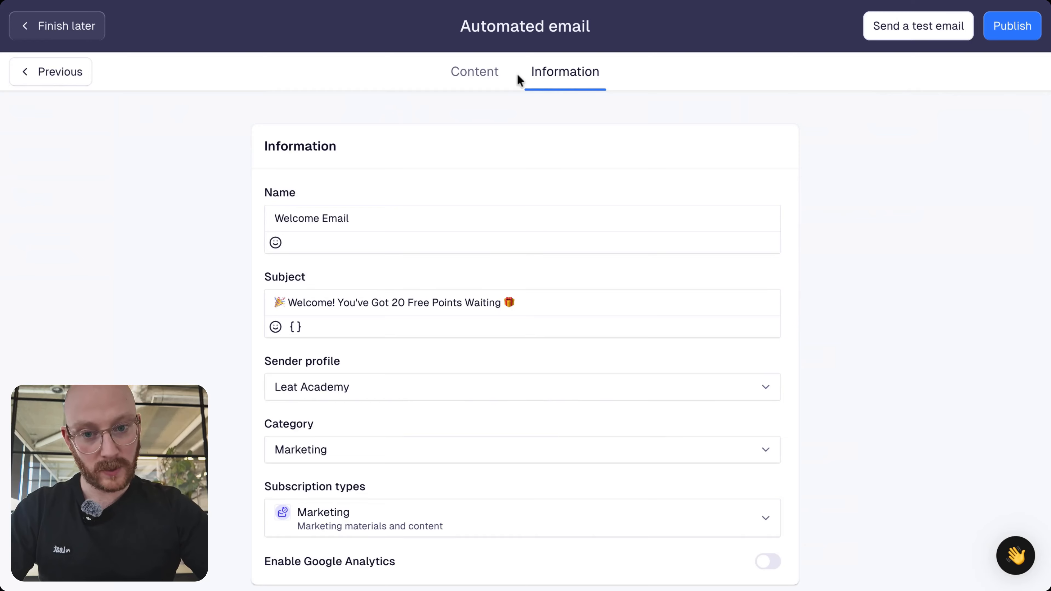
pyautogui.click(497, 79)
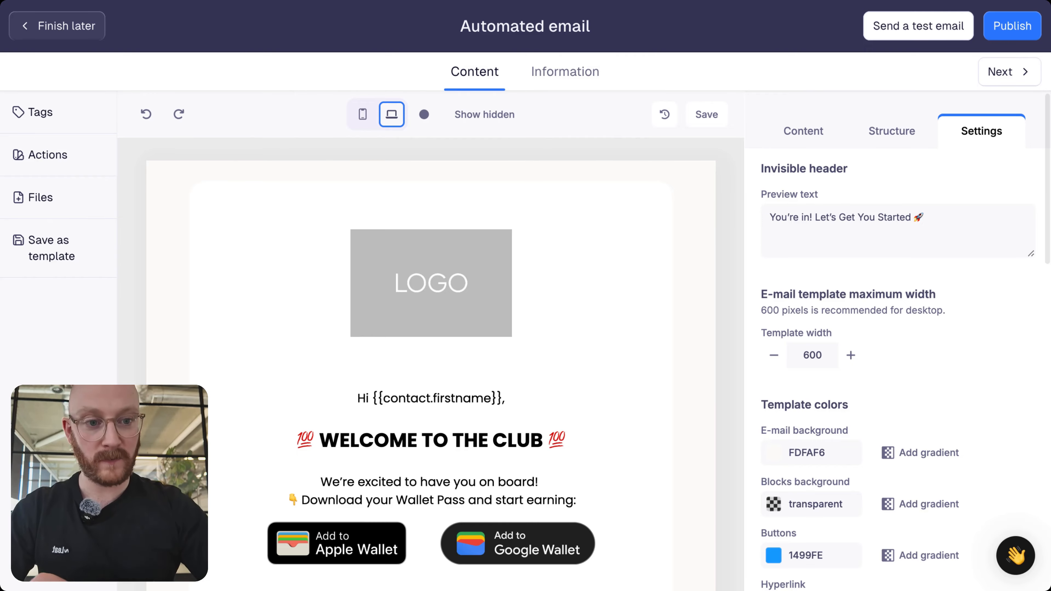
# - Replace the logo placeholder at the top of the email with leat-logo.png from the media library
pyautogui.click(464, 271)
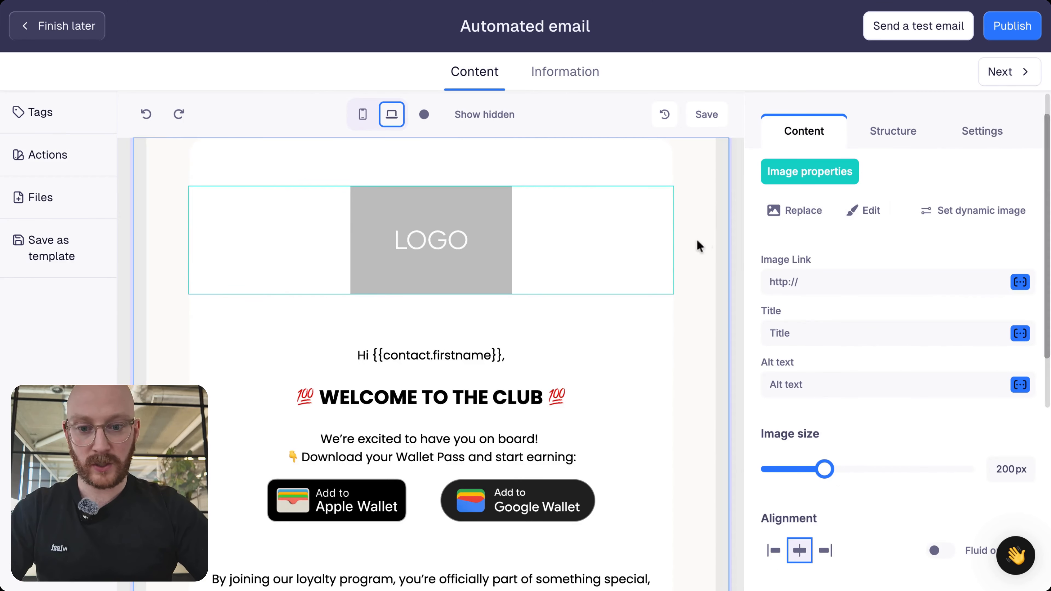
pyautogui.click(807, 219)
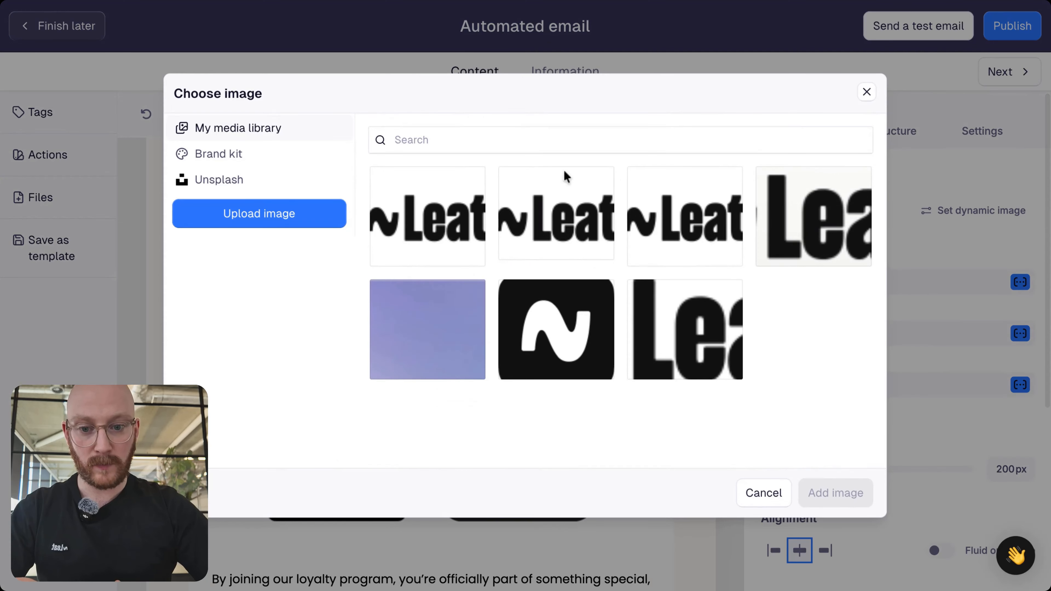
pyautogui.click(447, 209)
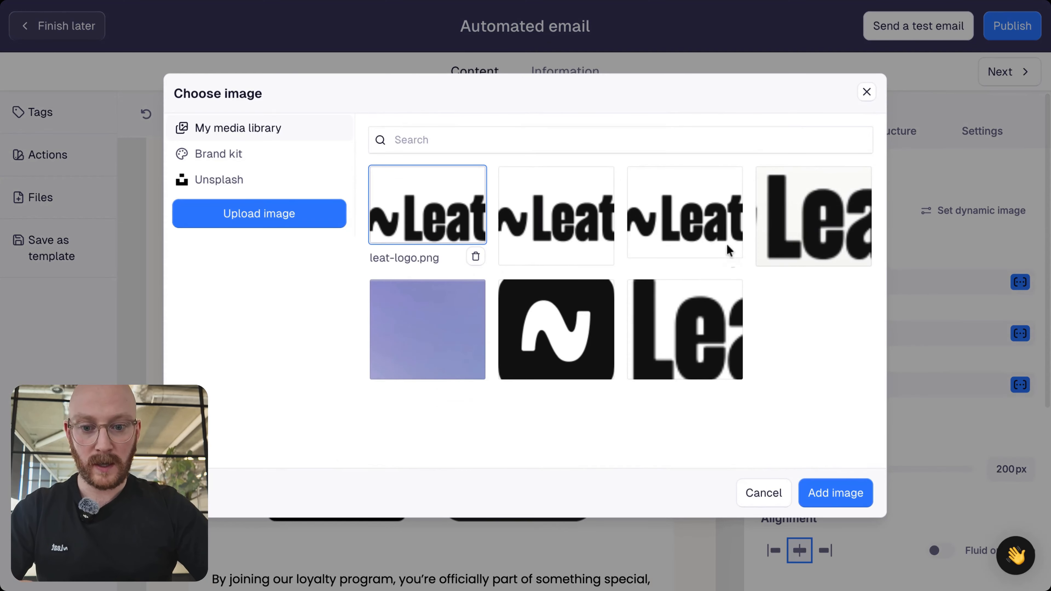
pyautogui.click(861, 495)
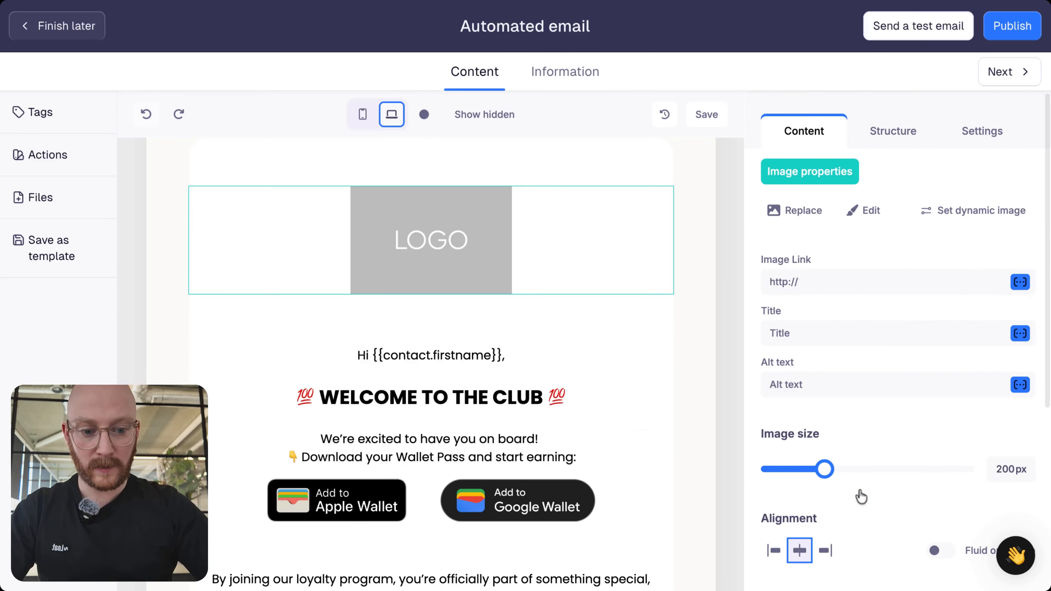
pyautogui.scroll(-1, 863, 303)
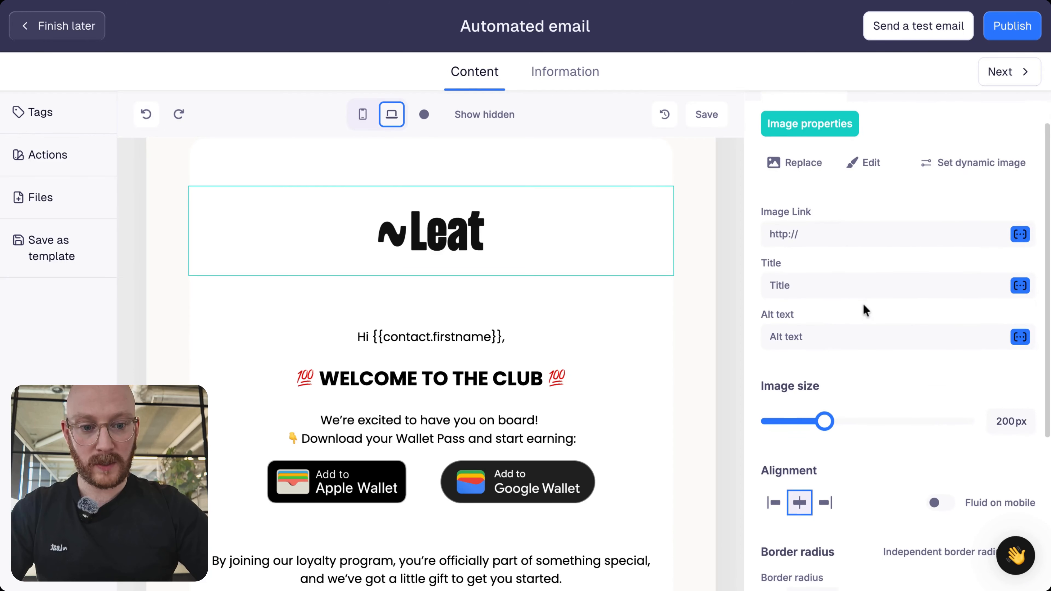
pyautogui.click(810, 228)
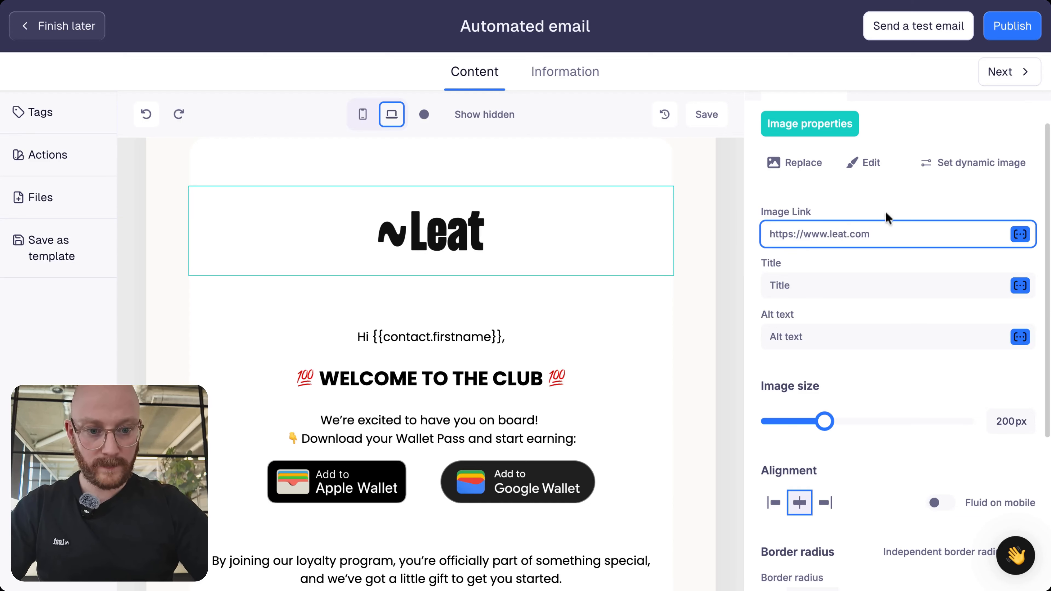
pyautogui.click(845, 290)
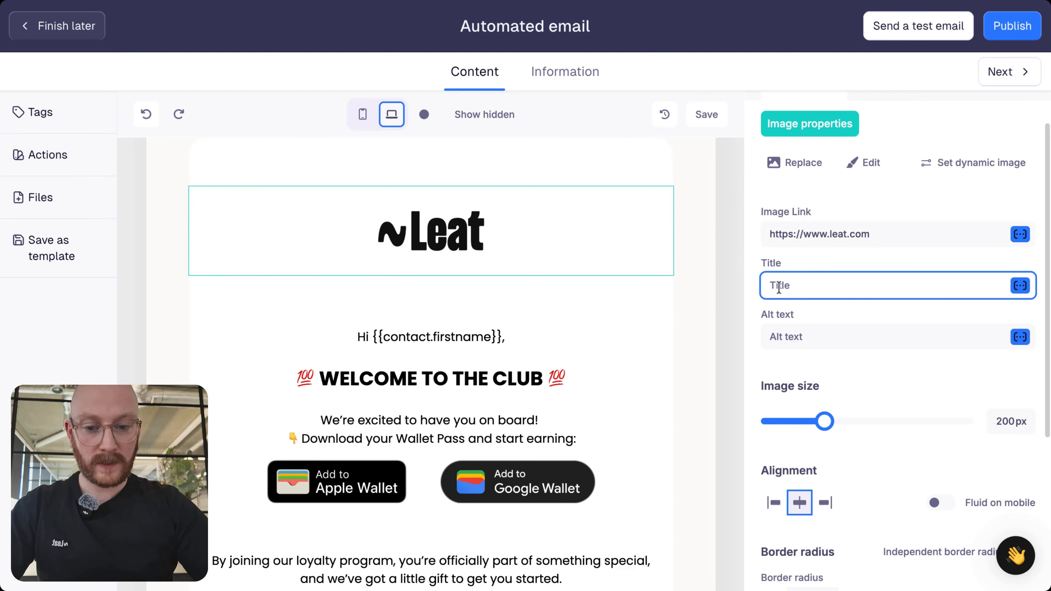
pyautogui.click(807, 340)
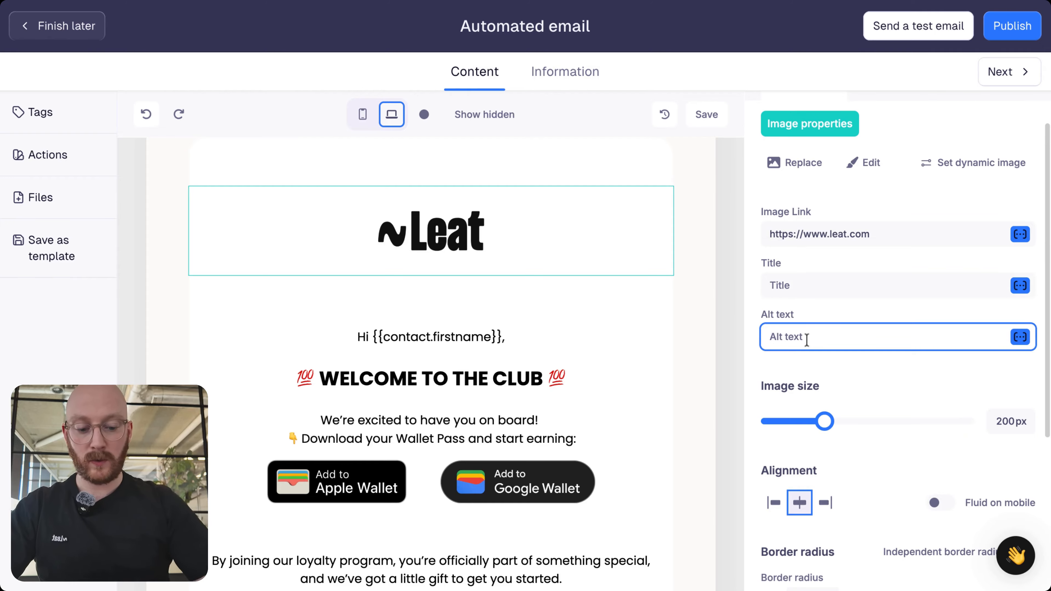
pyautogui.write('Leat logo')
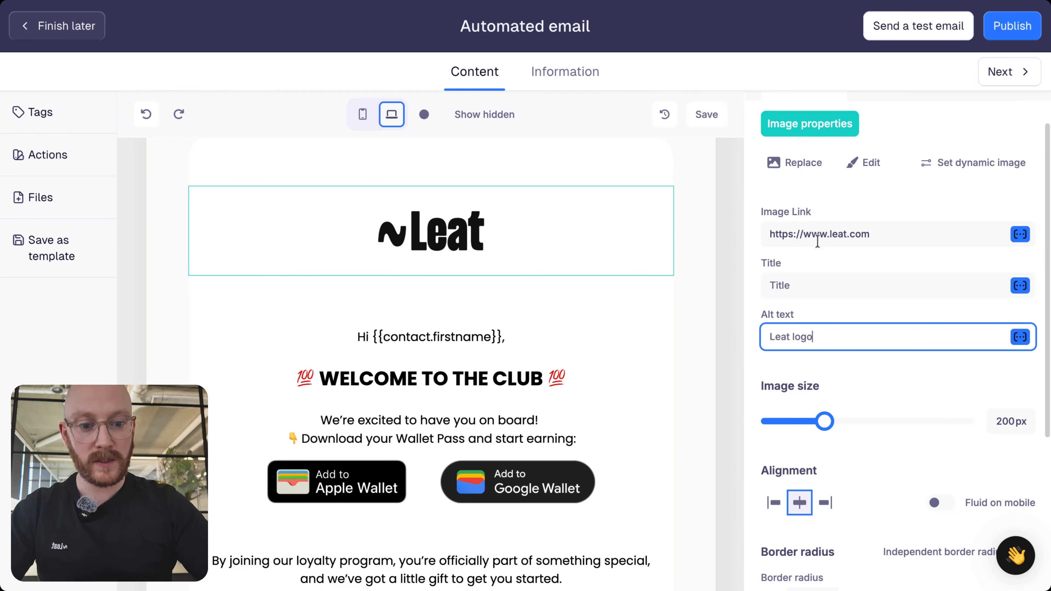
pyautogui.click(837, 304)
# - Try left and right alignment on the logo image and return it to centre alignment
pyautogui.scroll(-3, 837, 305)
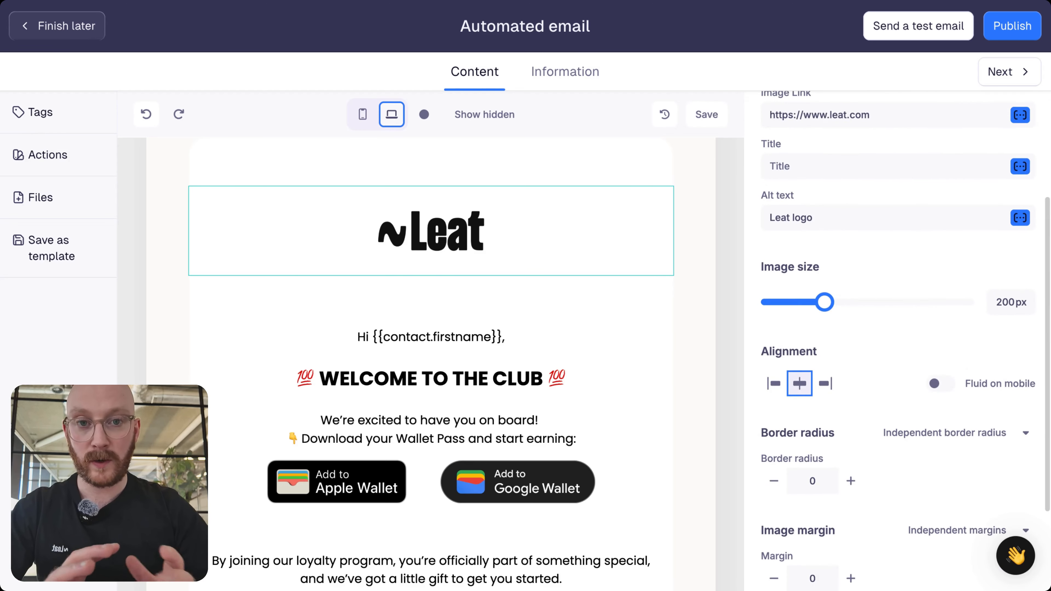
pyautogui.scroll(-3, 784, 286)
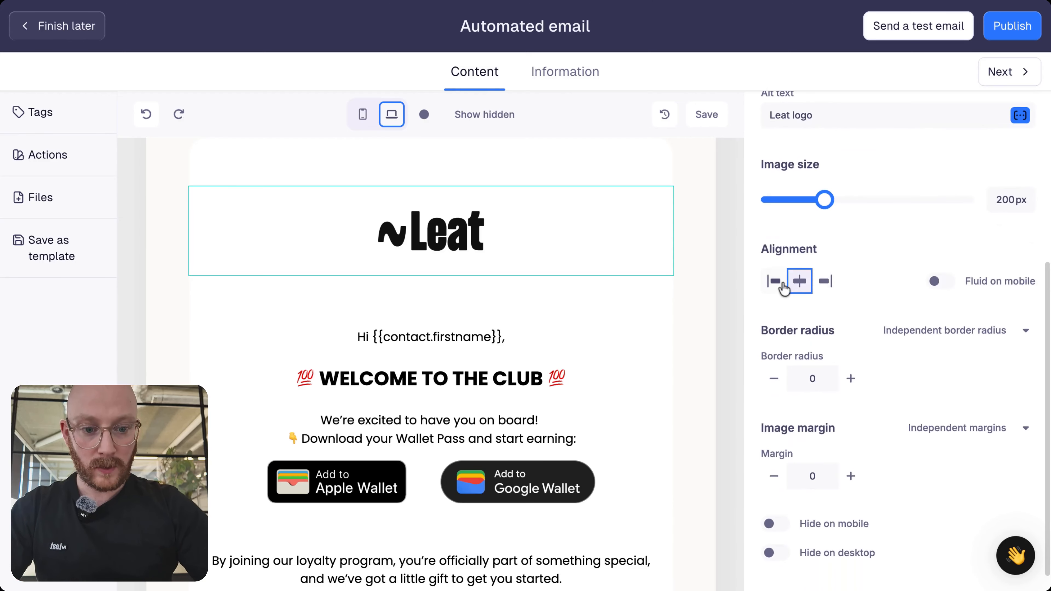
pyautogui.click(782, 285)
pyautogui.click(800, 282)
pyautogui.click(825, 281)
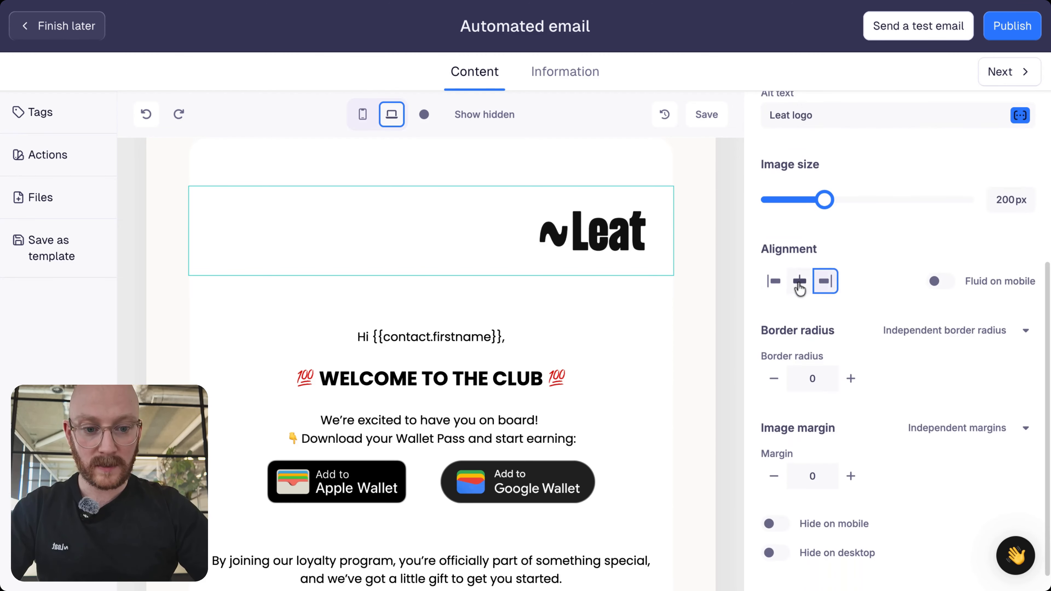
pyautogui.click(800, 282)
pyautogui.scroll(-1, 916, 265)
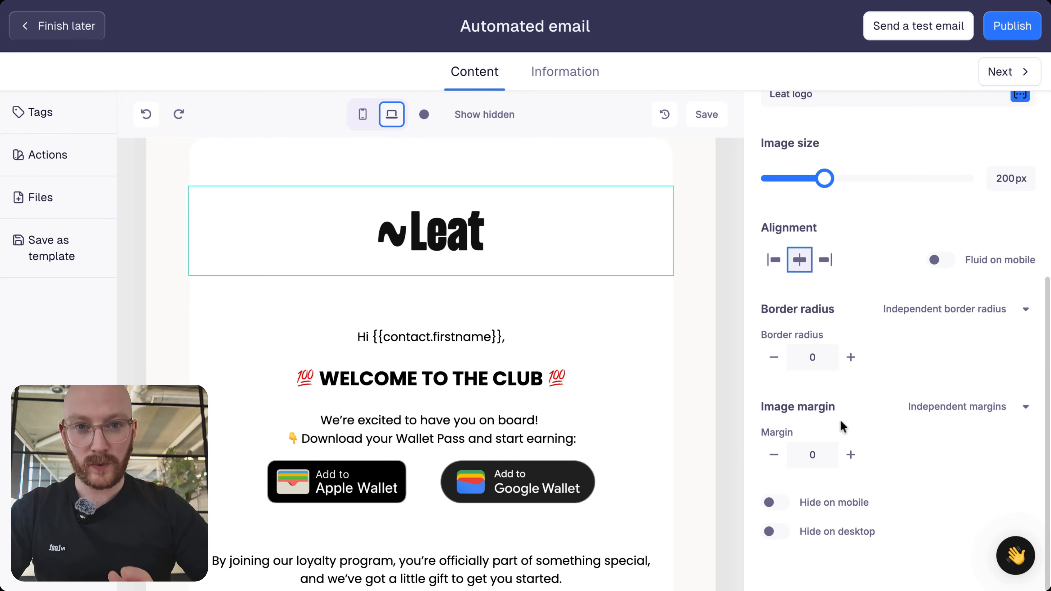
pyautogui.scroll(7, 843, 427)
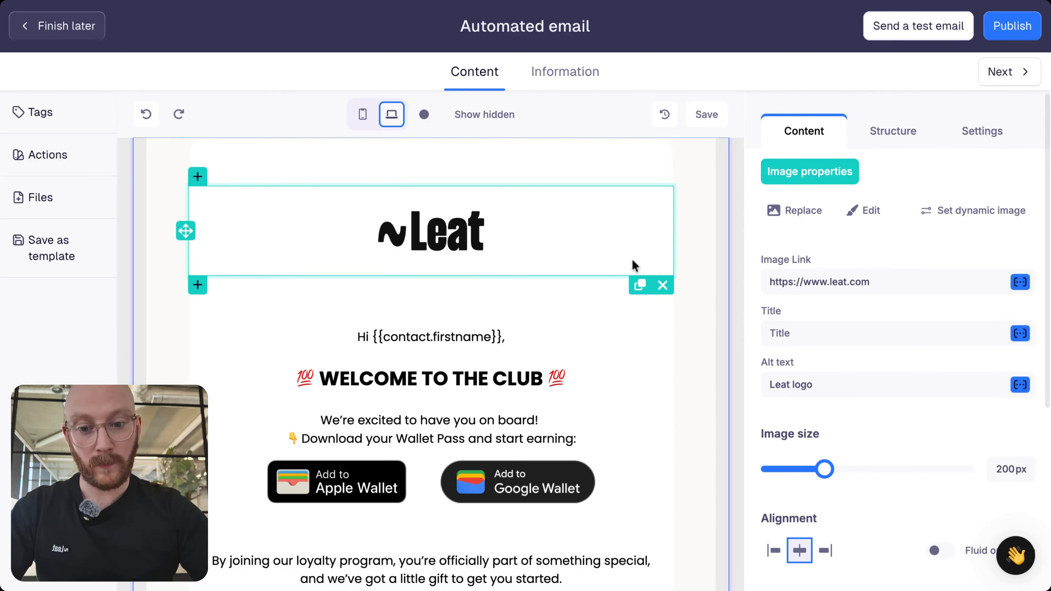
# - Replace the "WELCOME TO THE CLUB" heading, including its emojis, with "Thanks for joining the Leat Academy!"
pyautogui.scroll(-1, 422, 317)
pyautogui.click(424, 316)
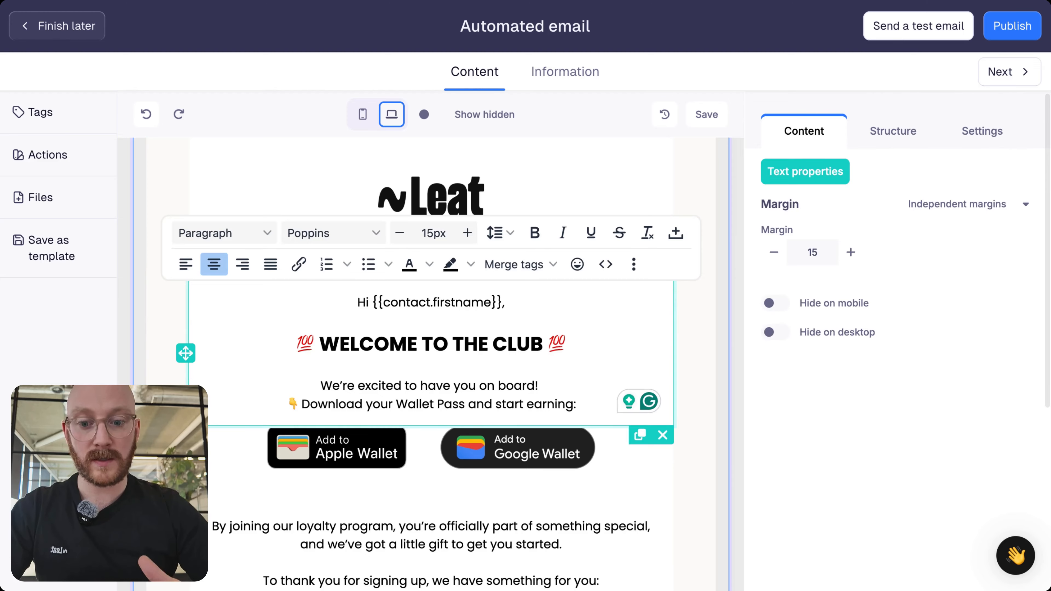
pyautogui.moveTo(299, 342); pyautogui.dragTo(575, 345)
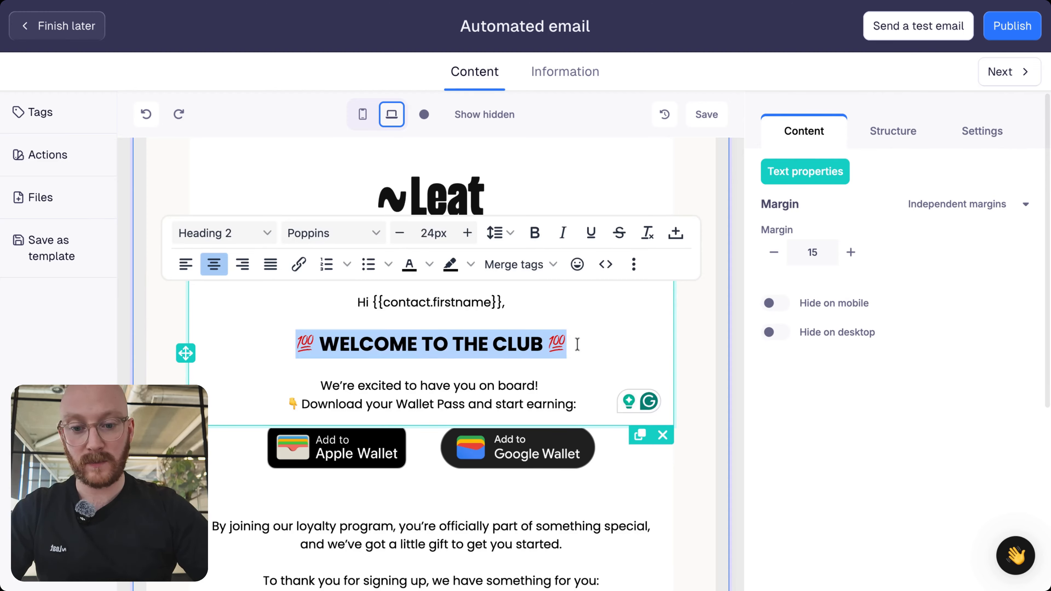
pyautogui.write('W')
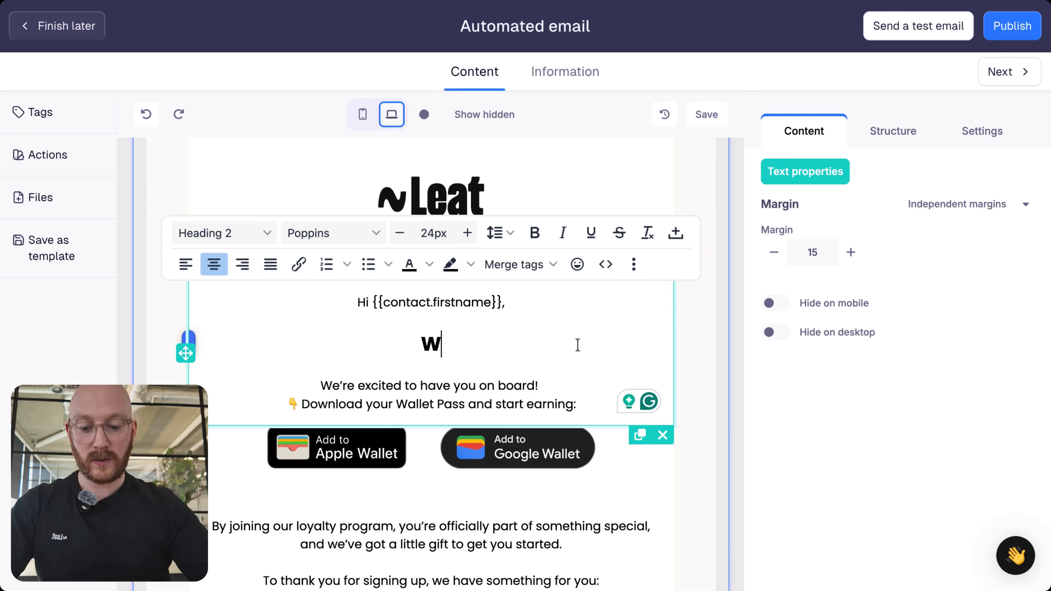
pyautogui.press('BackSpace')
pyautogui.write('Thank')
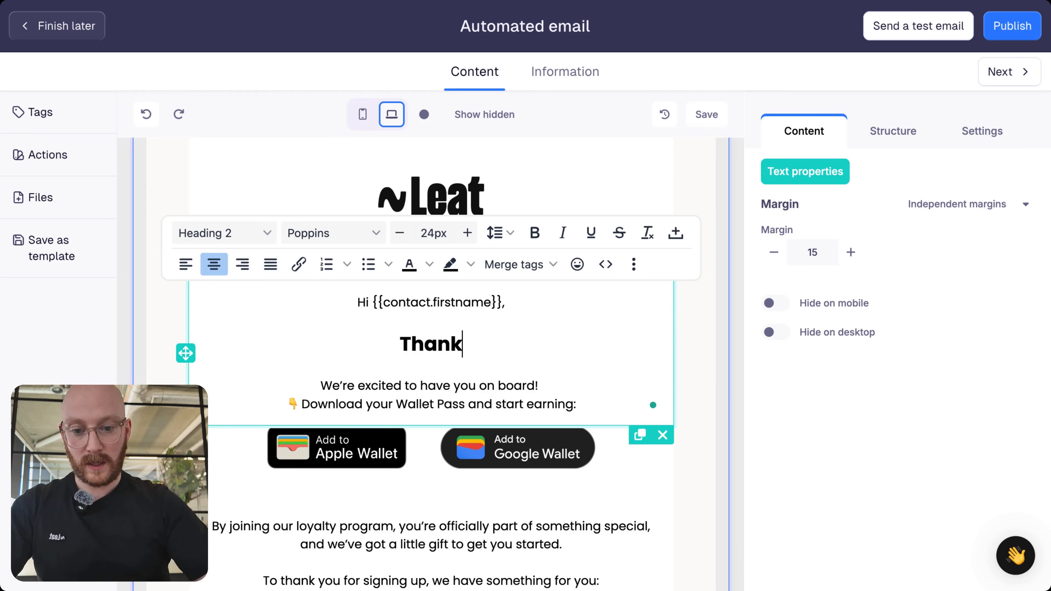
pyautogui.write('s for joining the Let')
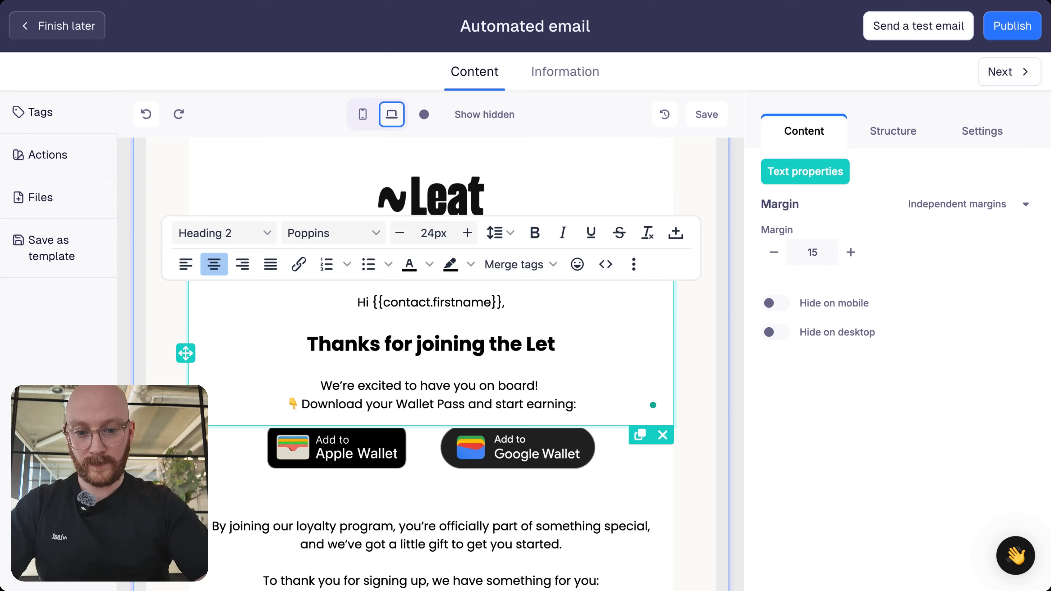
pyautogui.press('BackSpace')
pyautogui.write('at Academy')
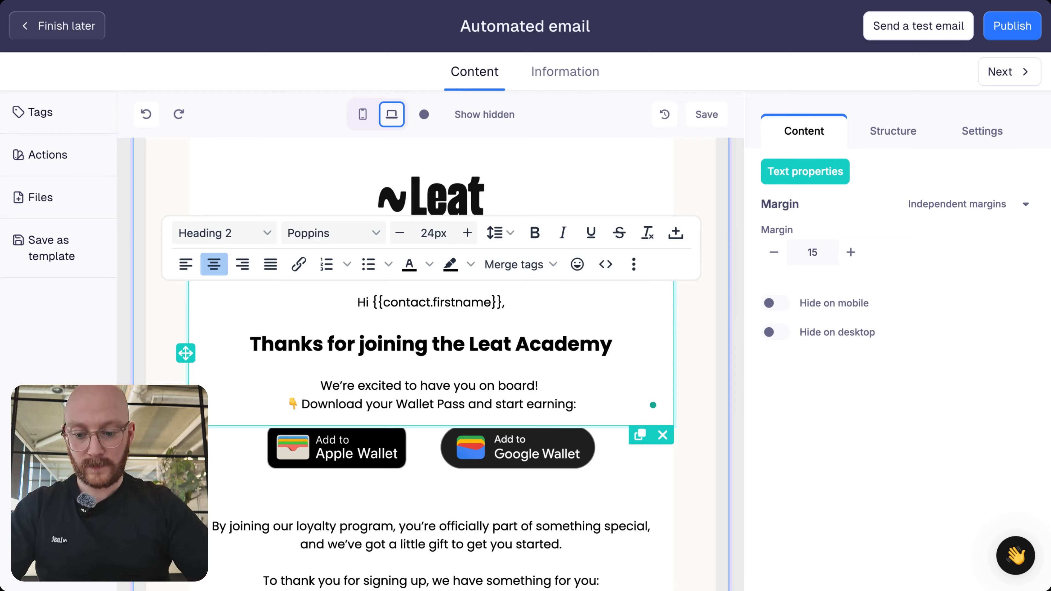
pyautogui.write('!')
pyautogui.click(393, 404)
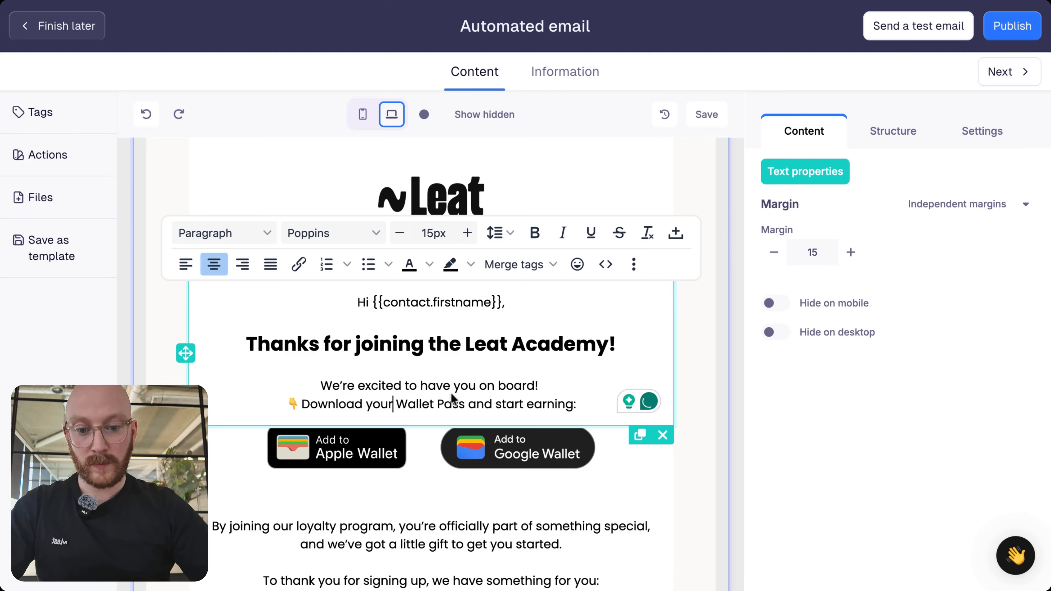
pyautogui.scroll(-1, 550, 416)
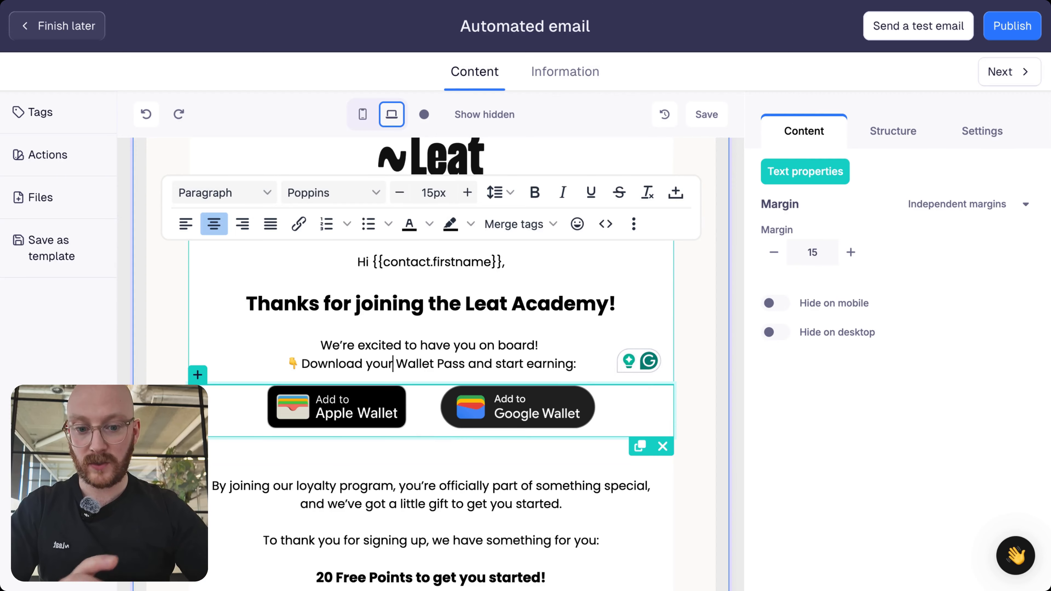
# - Delete the wallet pass block with the Apple Wallet and Google Wallet badges below the welcome text
pyautogui.click(705, 404)
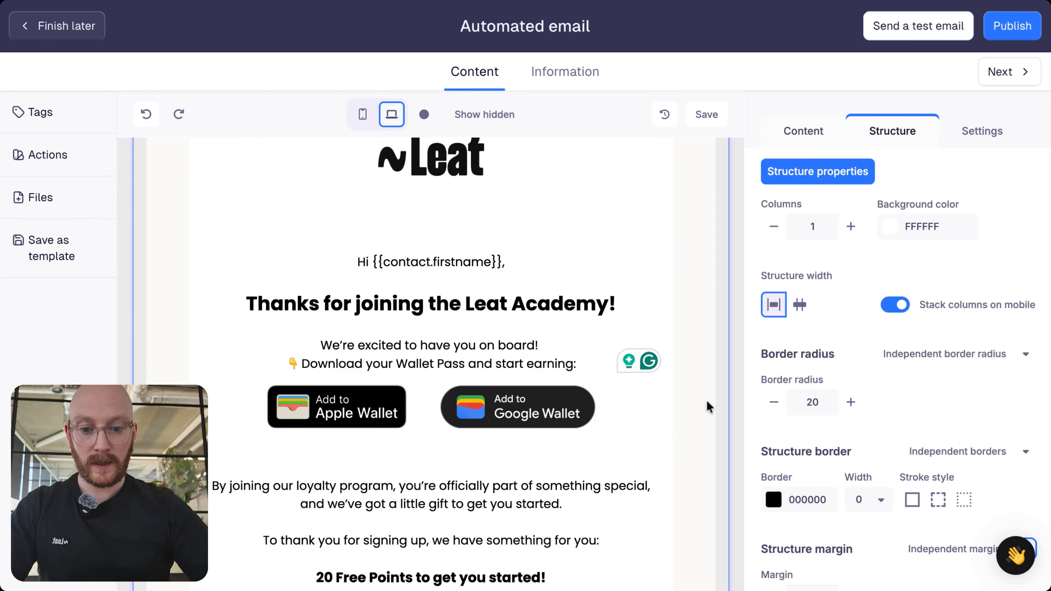
pyautogui.click(599, 407)
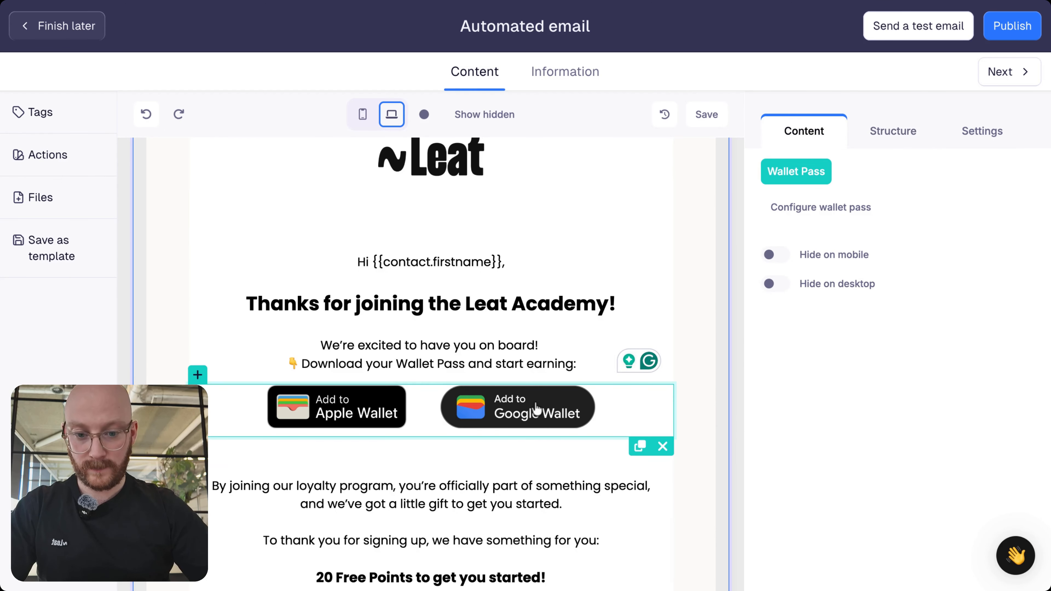
pyautogui.click(662, 446)
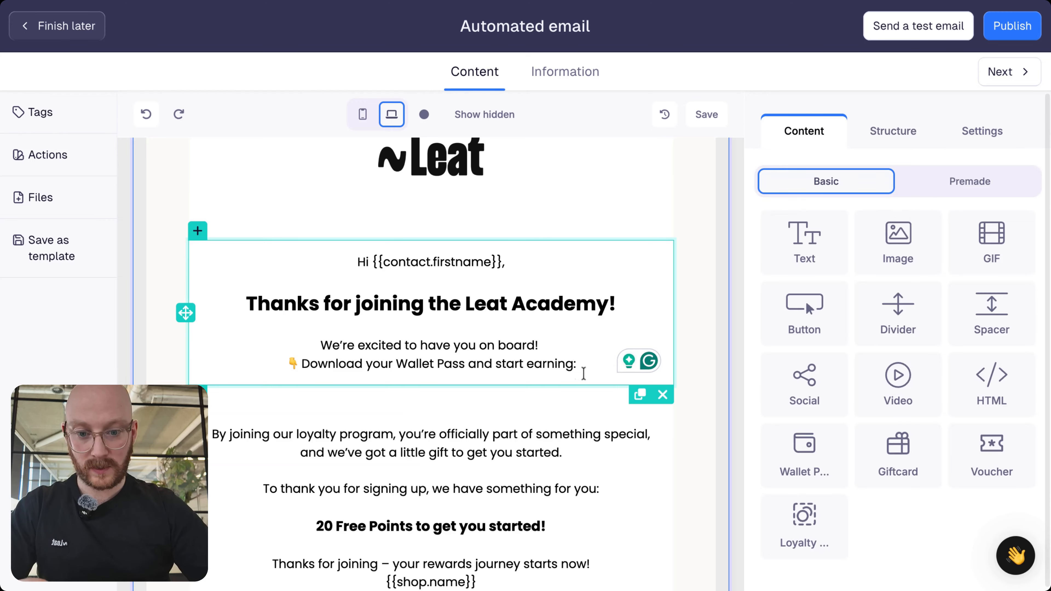
# - Replace the two lines below the heading with "We're excited to have you join the crew!" and "Download your wallet pass below."
pyautogui.moveTo(584, 373); pyautogui.dragTo(304, 347)
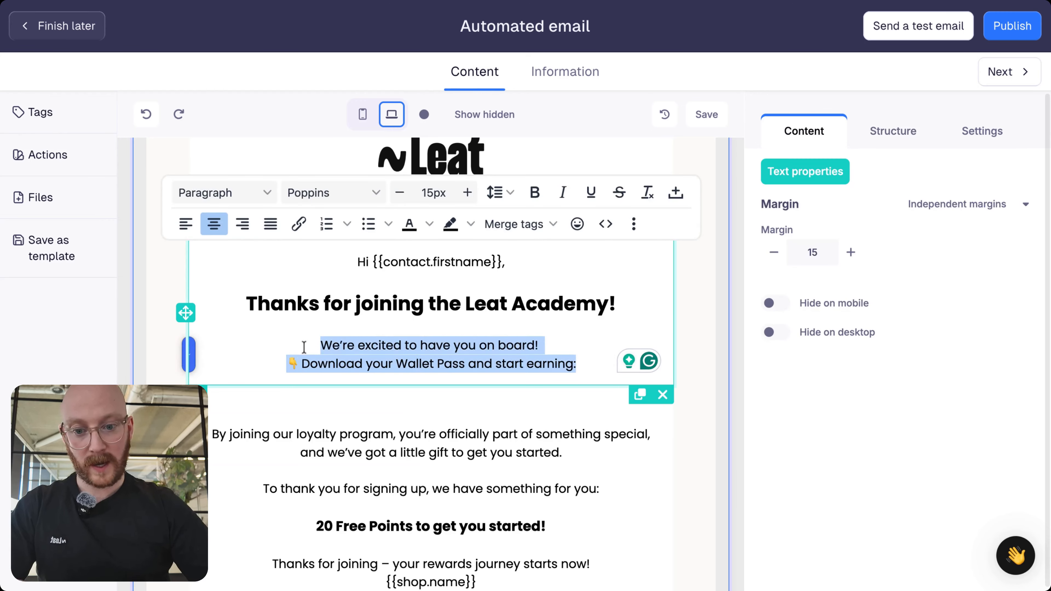
pyautogui.write('We"r')
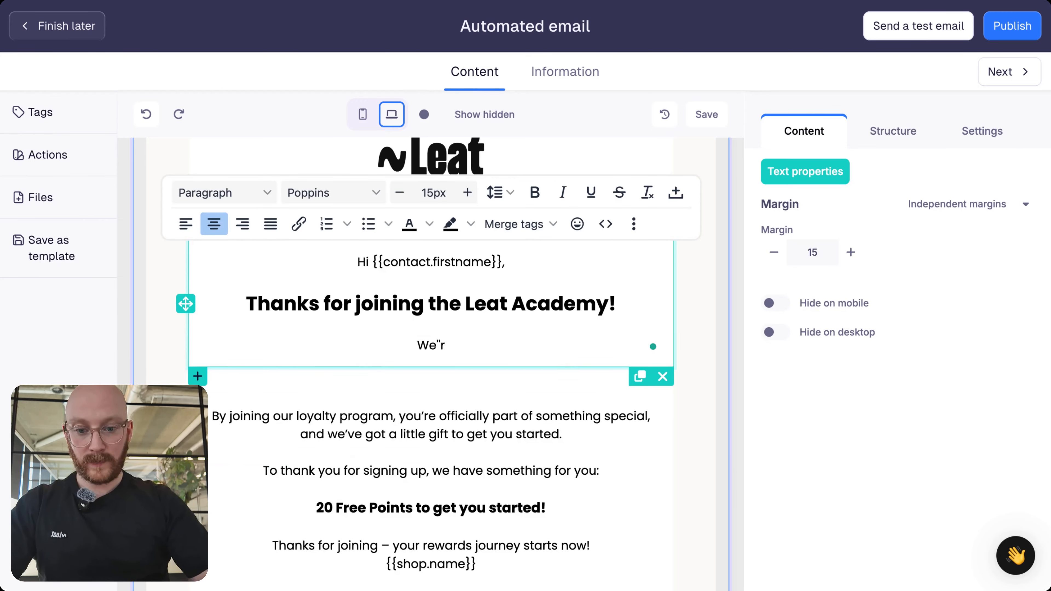
pyautogui.write("'re excit")
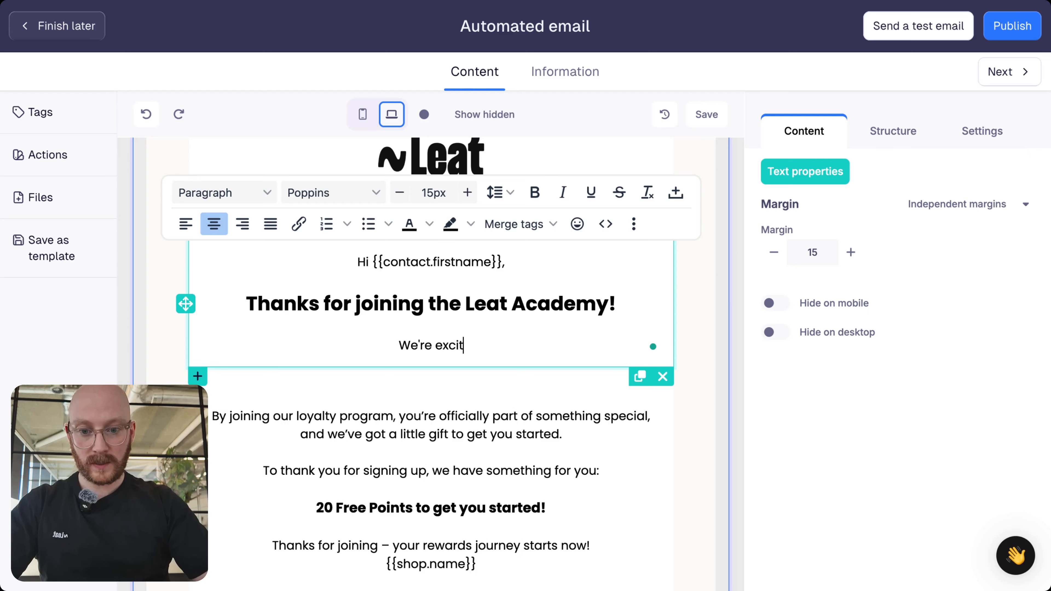
pyautogui.write('ed to ')
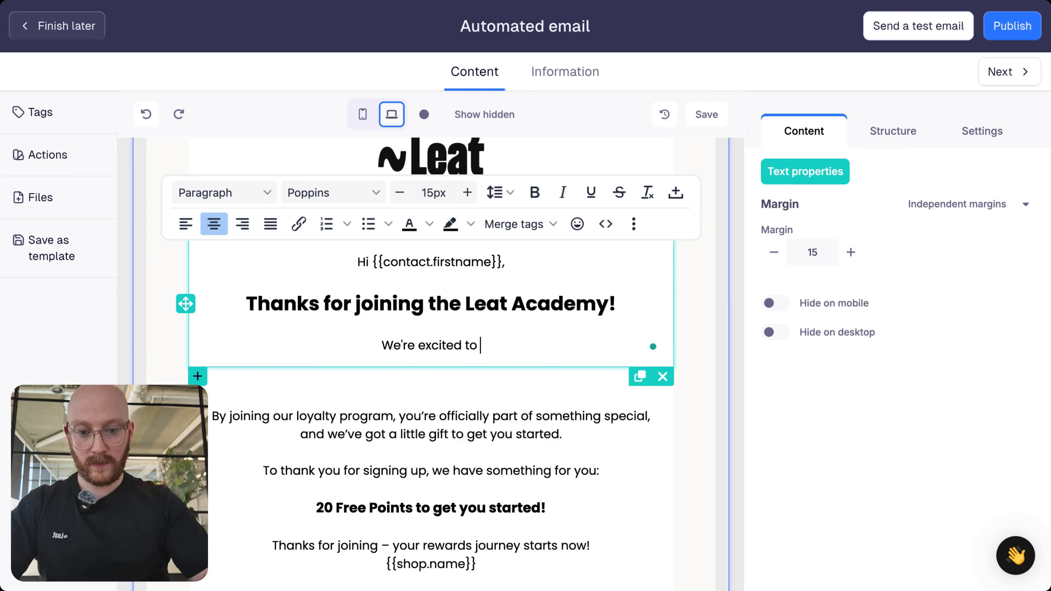
pyautogui.write('have you ')
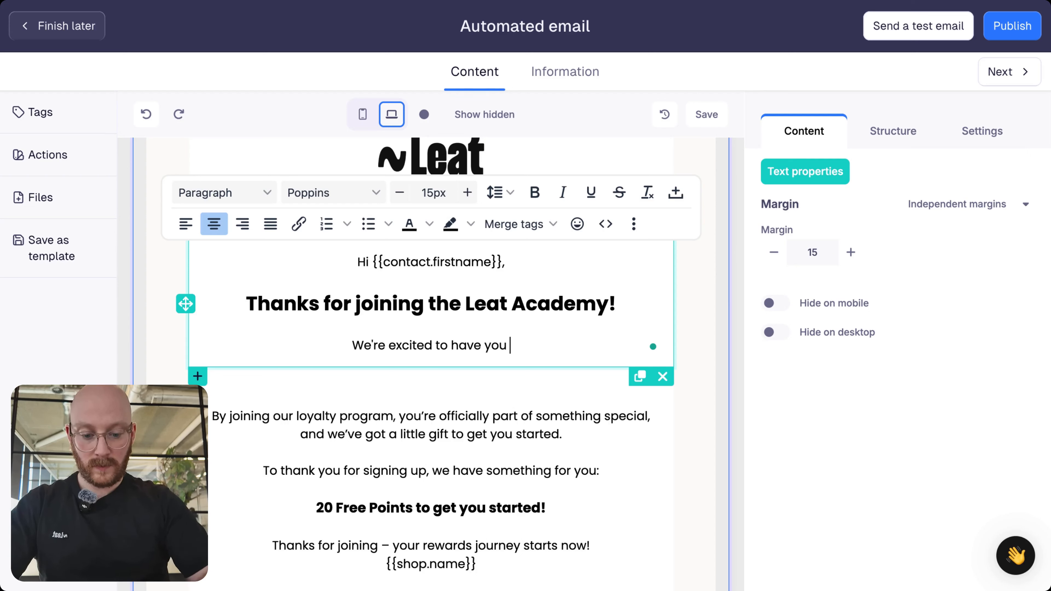
pyautogui.write('join the crew')
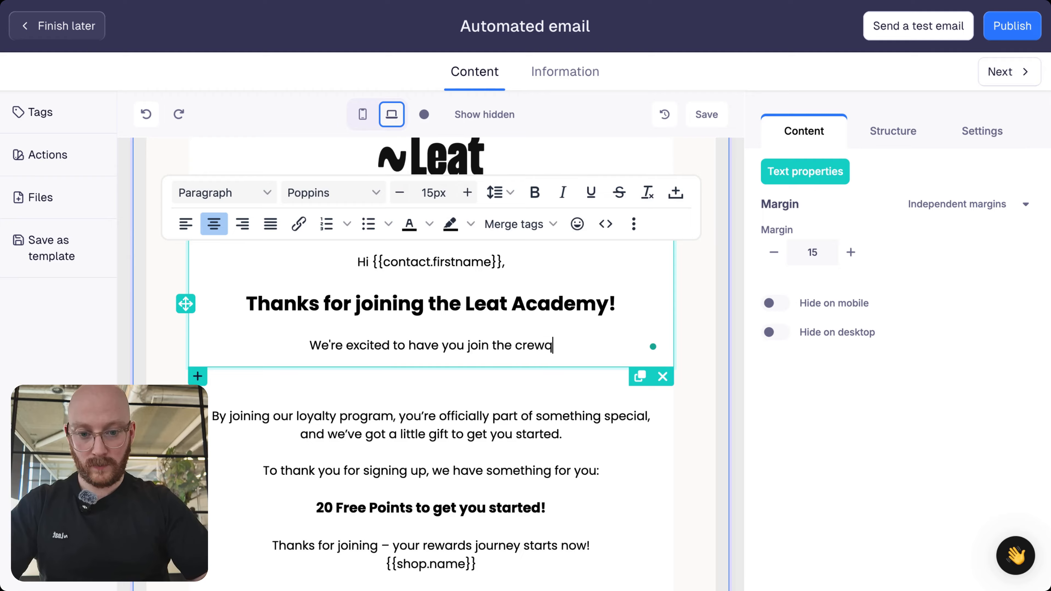
pyautogui.write('!')
pyautogui.press('Return')
pyautogui.write('Dow')
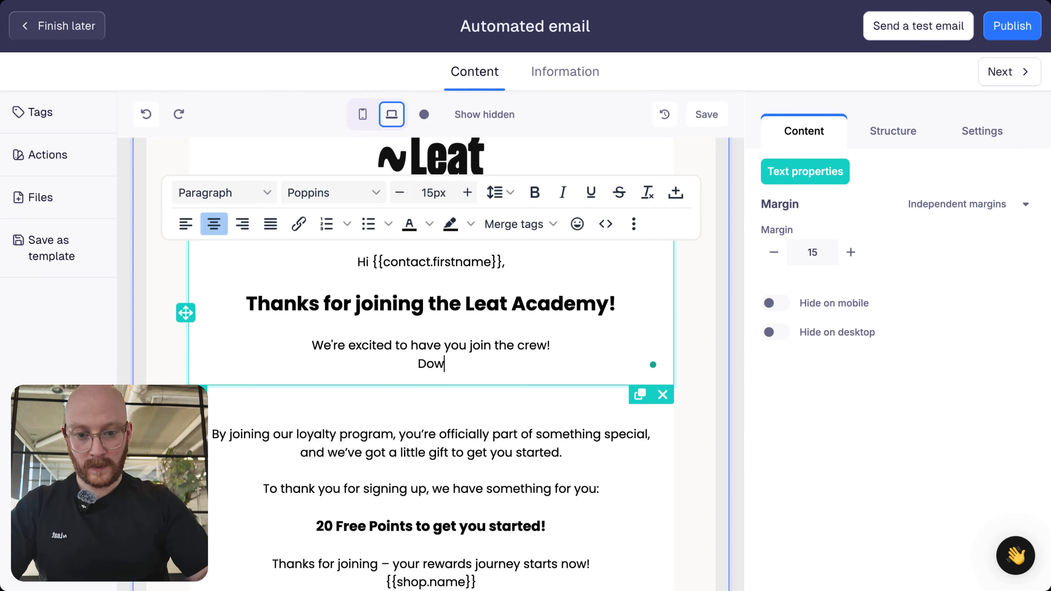
pyautogui.write('nloa')
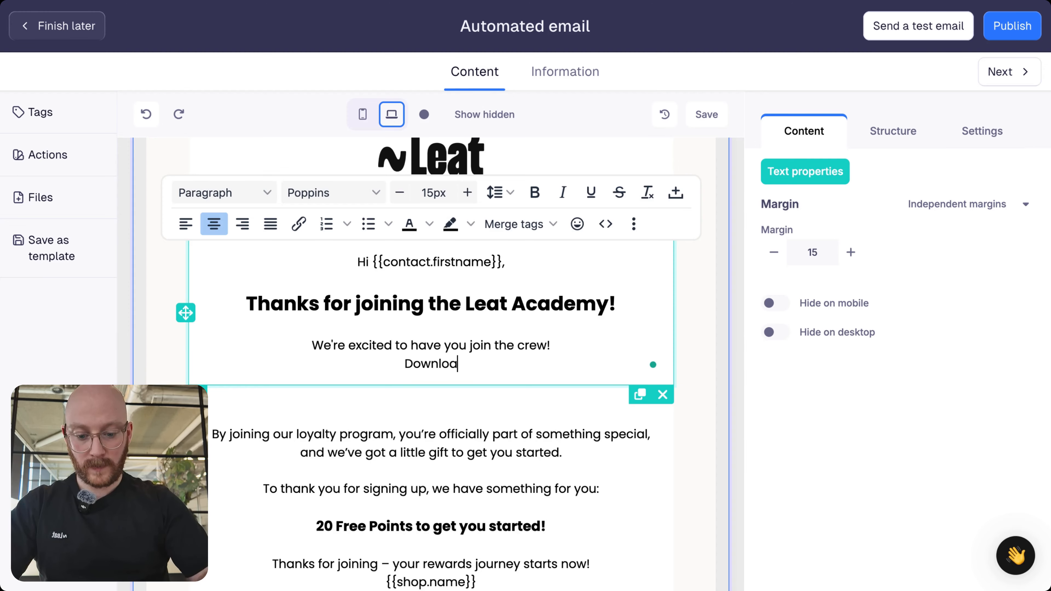
pyautogui.write('d your wallet pass below.')
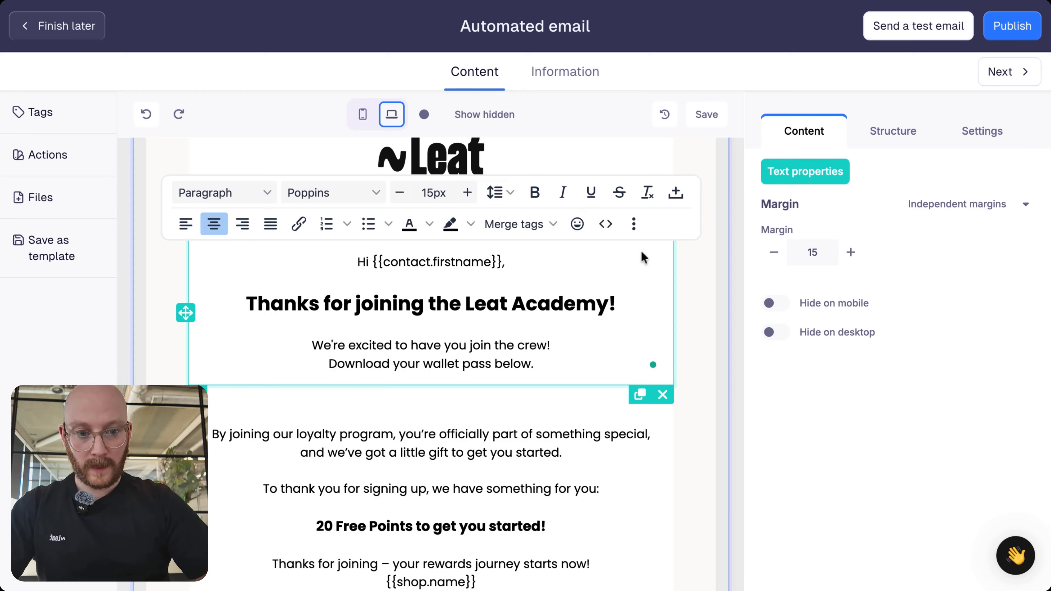
# - Insert a Wallet Pass block directly below the welcome text
pyautogui.click(736, 261)
pyautogui.click(805, 143)
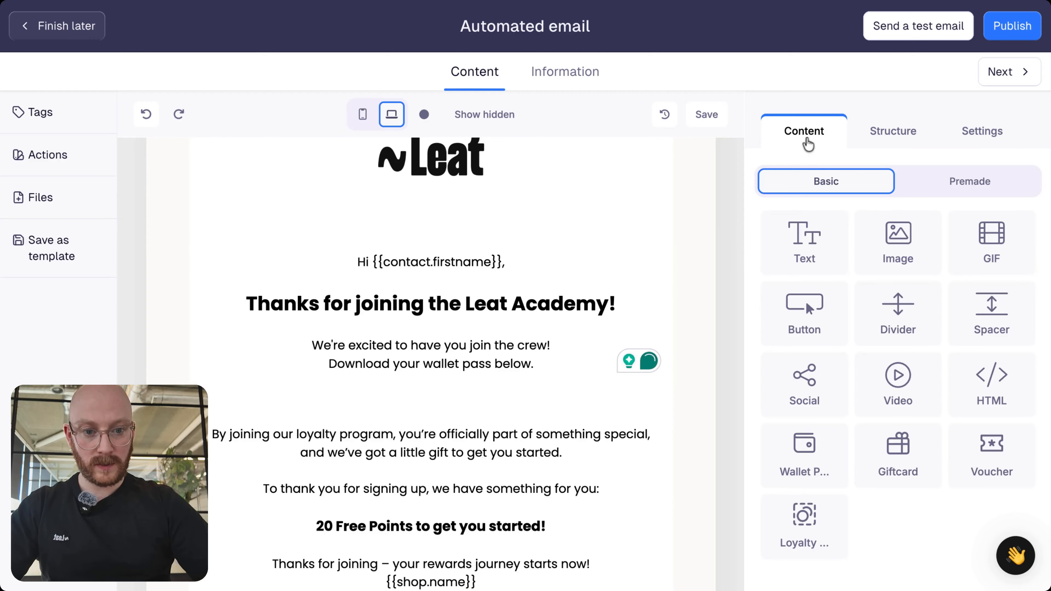
pyautogui.click(801, 461)
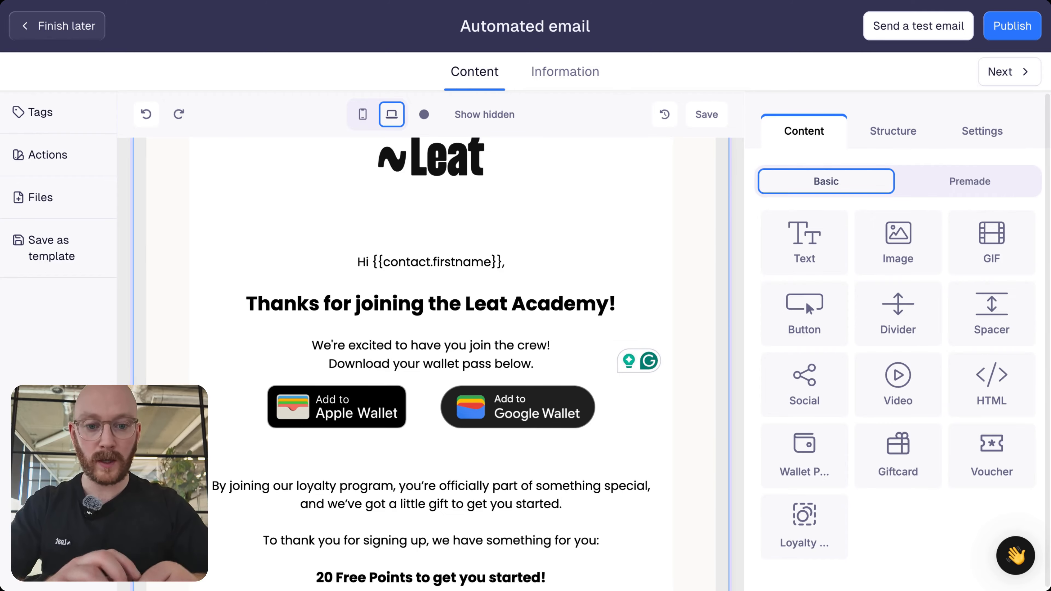
# - Replace the whole loyalty program text block above the social icons with "To say thanks, here's a $5 discount on your next purchase."
pyautogui.scroll(-4, 534, 298)
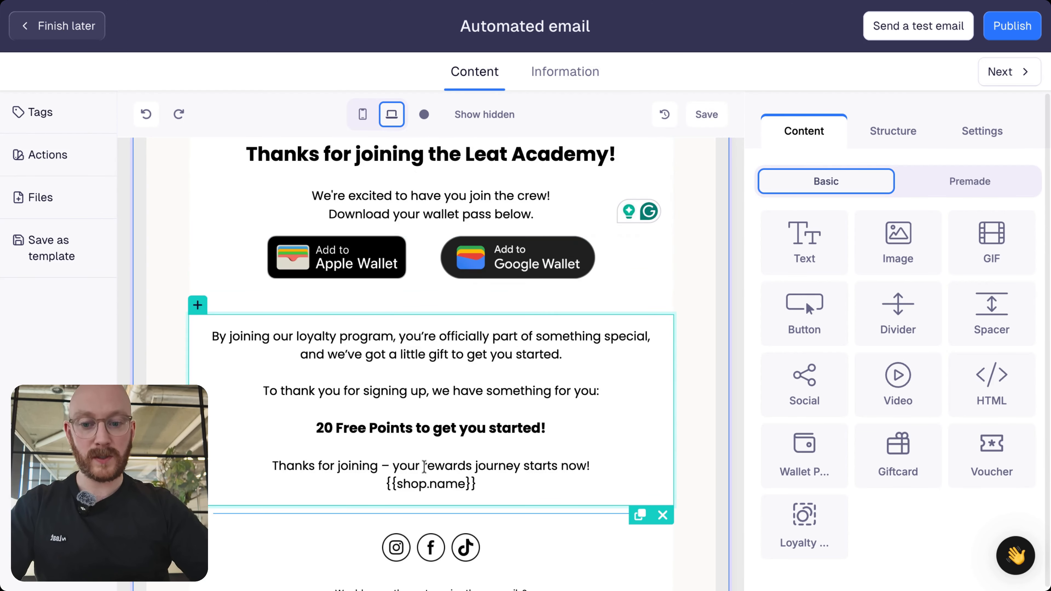
pyautogui.click(424, 467)
pyautogui.moveTo(210, 336); pyautogui.dragTo(535, 480)
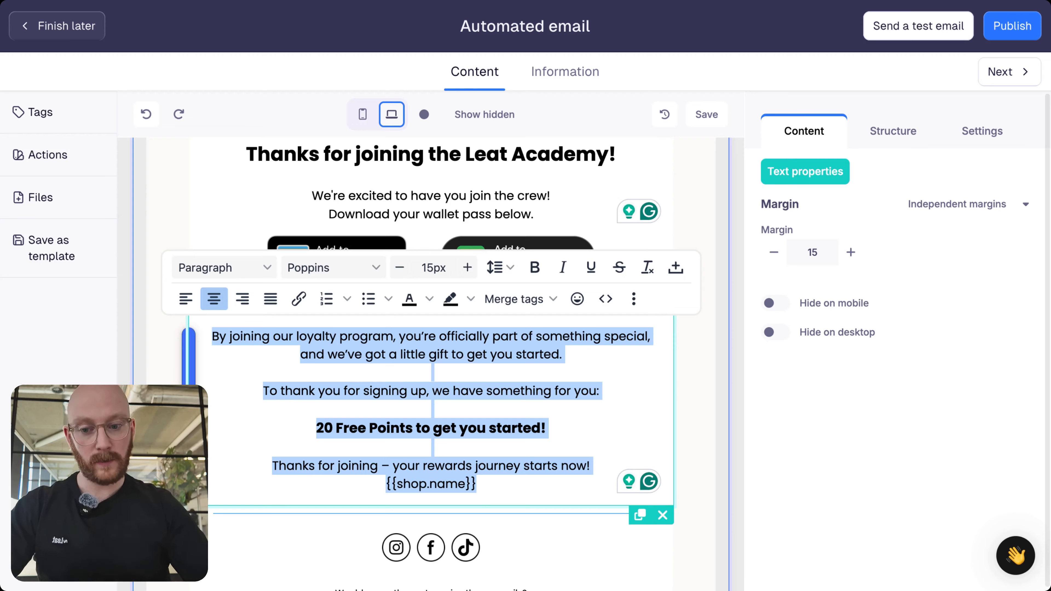
pyautogui.write('To thakn')
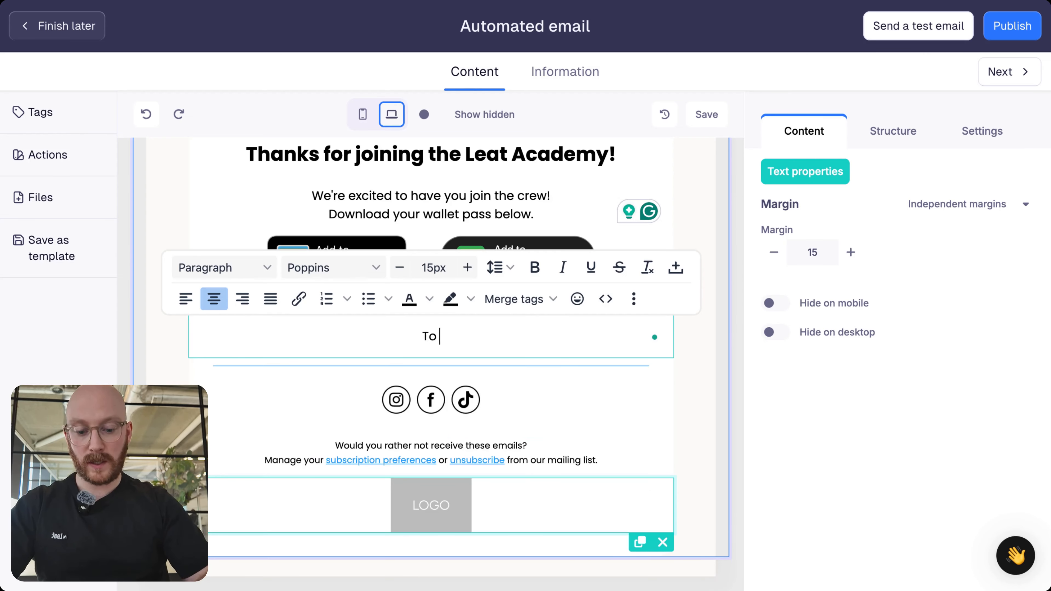
pyautogui.press('BackSpace')
pyautogui.press('BackSpace')
pyautogui.press('BackSpace')
pyautogui.press('BackSpace')
pyautogui.press('BackSpace')
pyautogui.write('say ta')
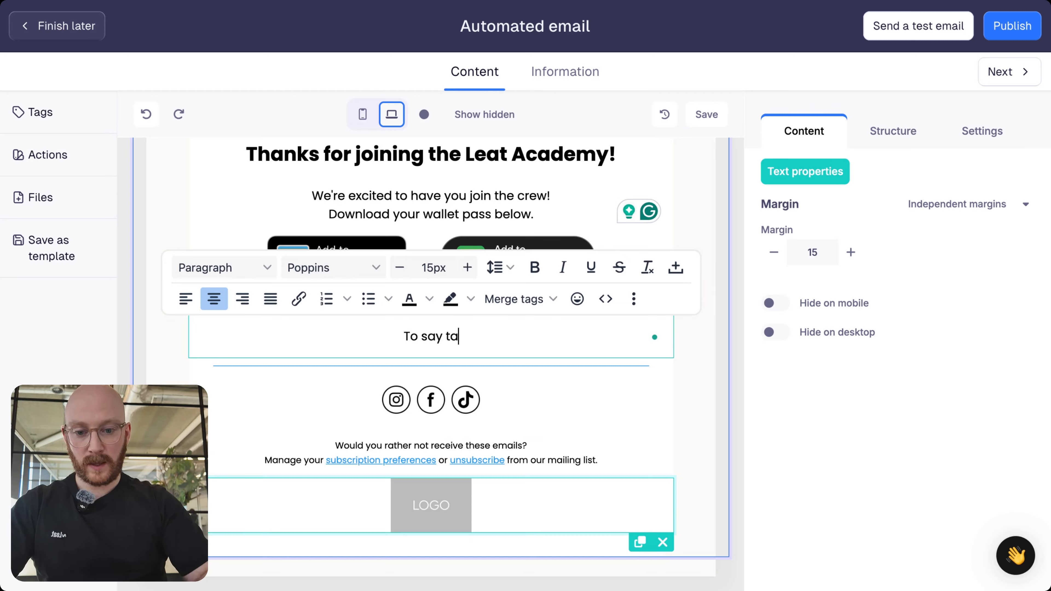
pyautogui.press('BackSpace')
pyautogui.write('hanks')
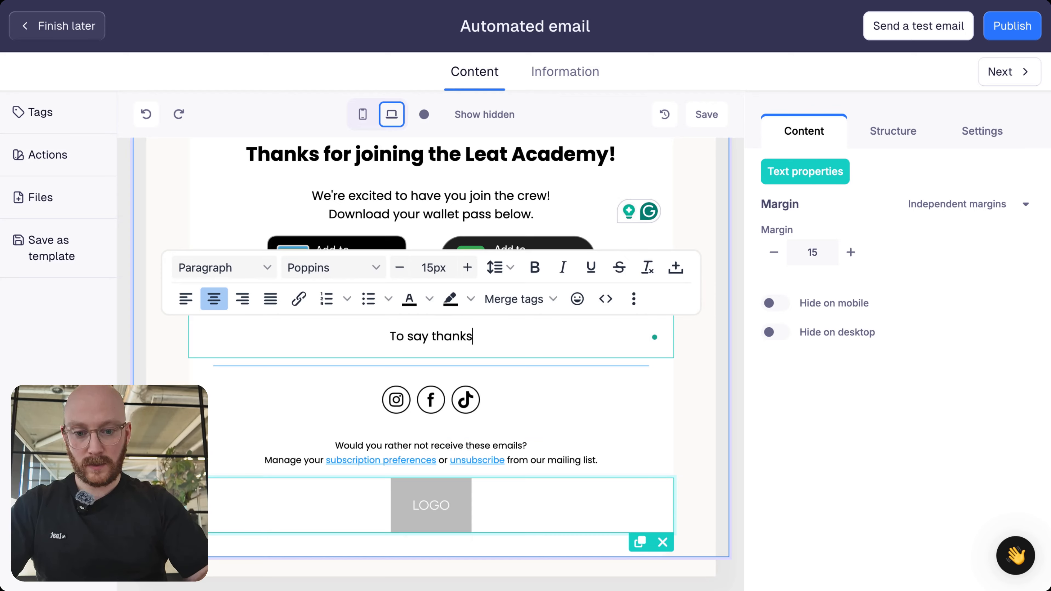
pyautogui.write(", here's a ")
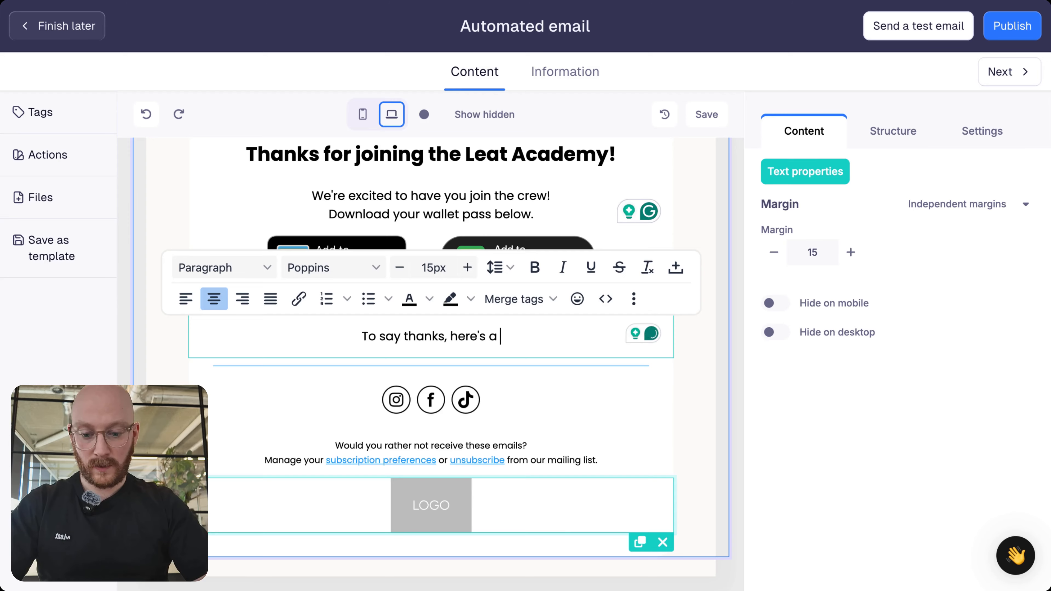
pyautogui.write('$5 discount')
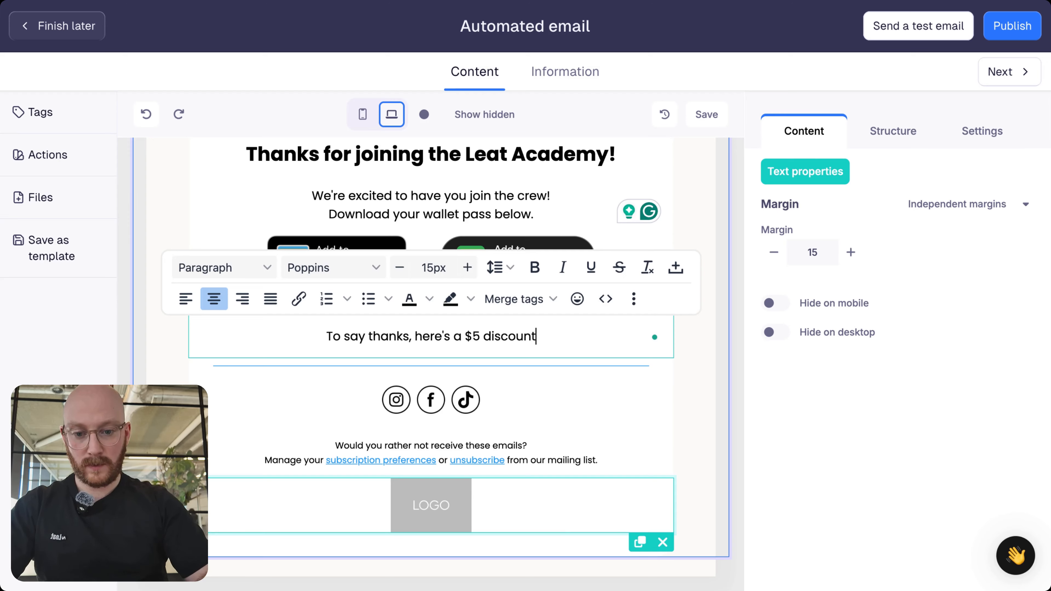
pyautogui.write(' on your next')
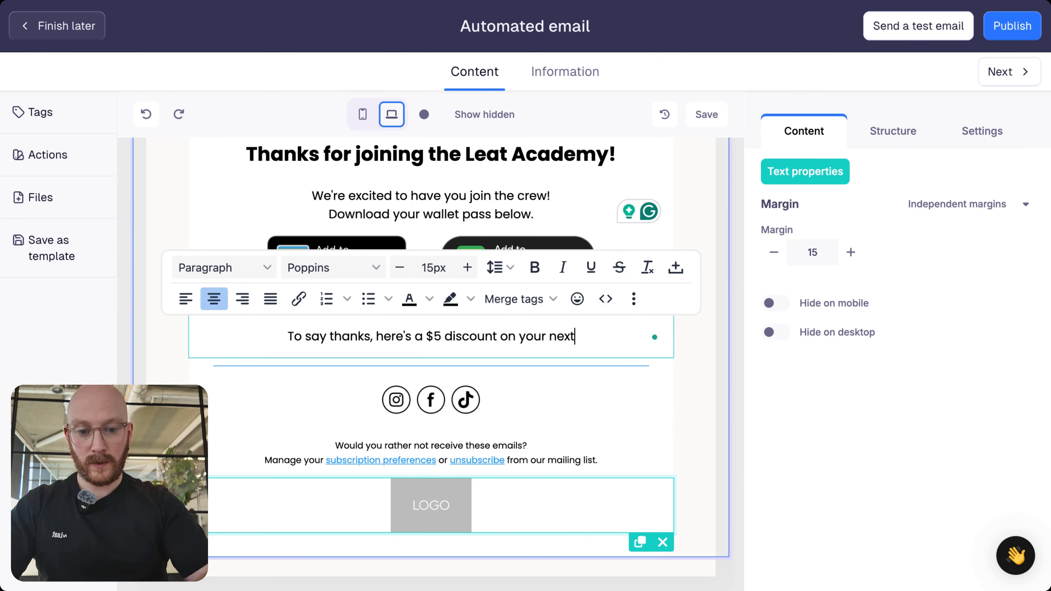
pyautogui.write(' purchase.')
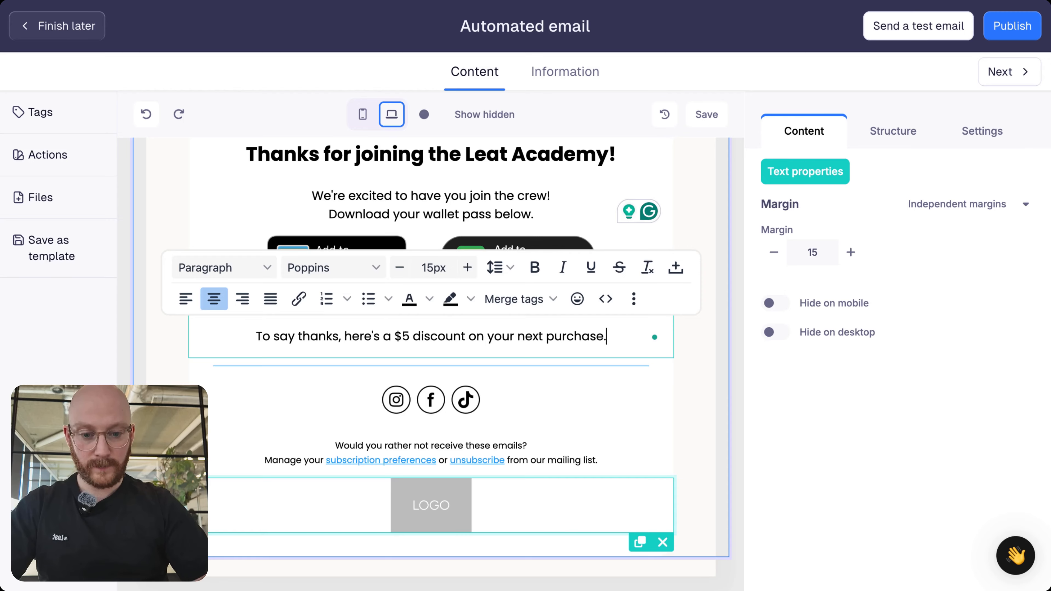
pyautogui.click(734, 358)
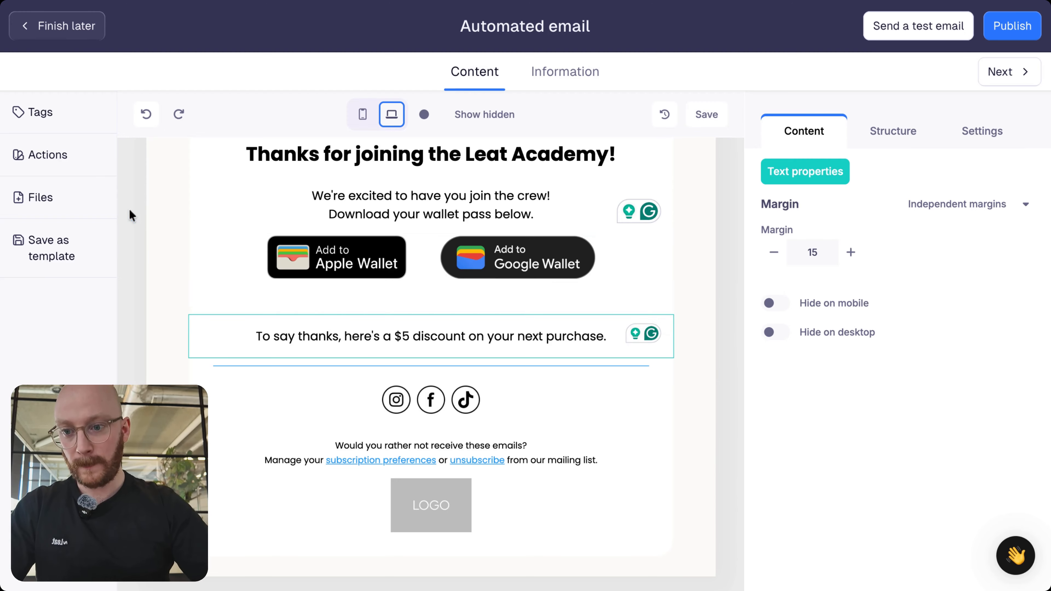
# - Add a Vouchers action for the "$5 discount" promotion, leaving existing unlinked vouchers off, and copy its voucher code tag
pyautogui.click(65, 155)
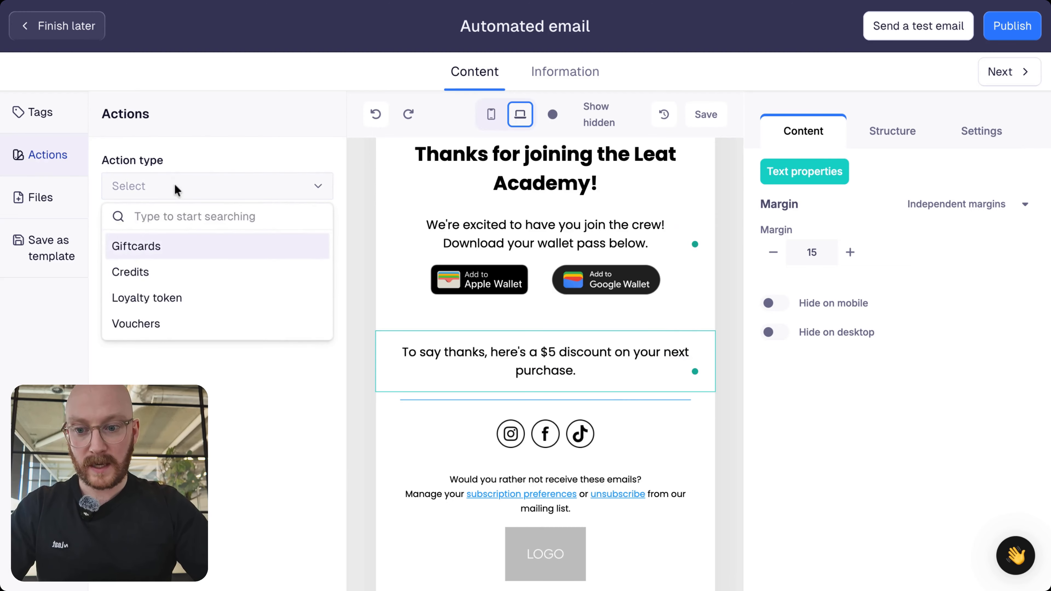
pyautogui.click(136, 324)
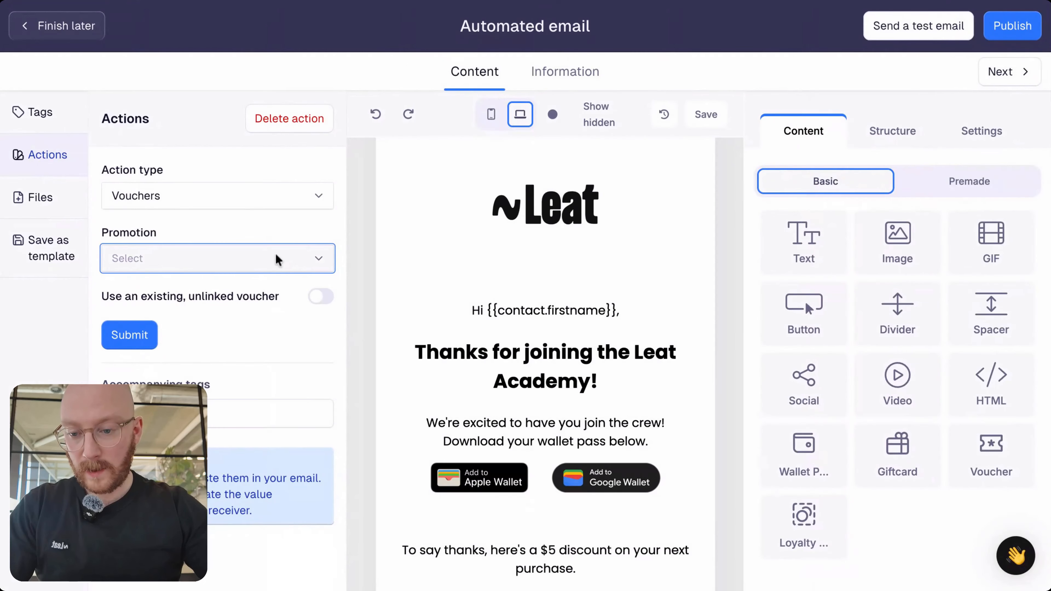
pyautogui.click(275, 254)
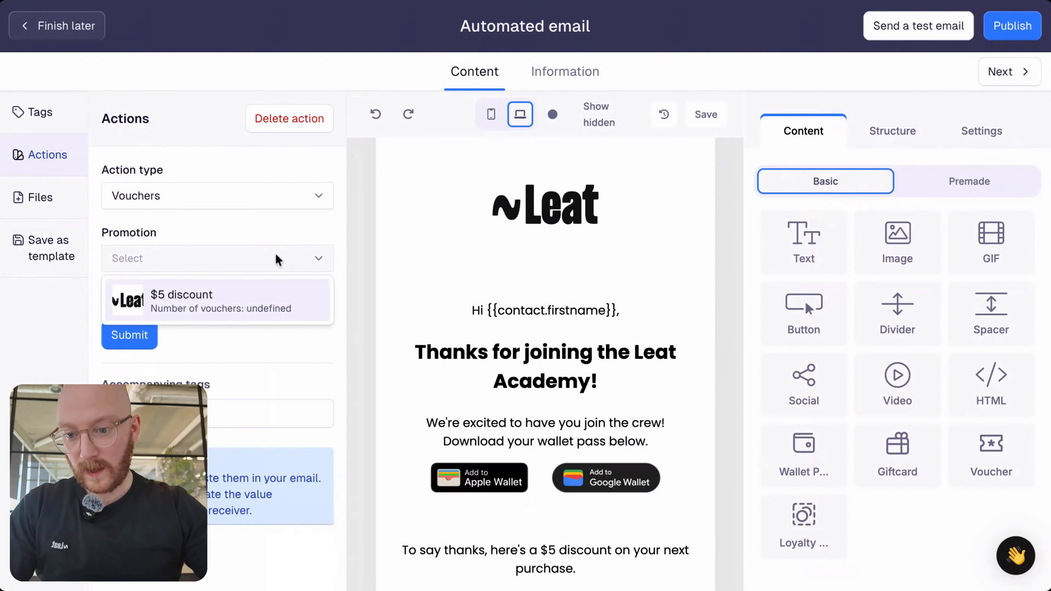
pyautogui.click(194, 303)
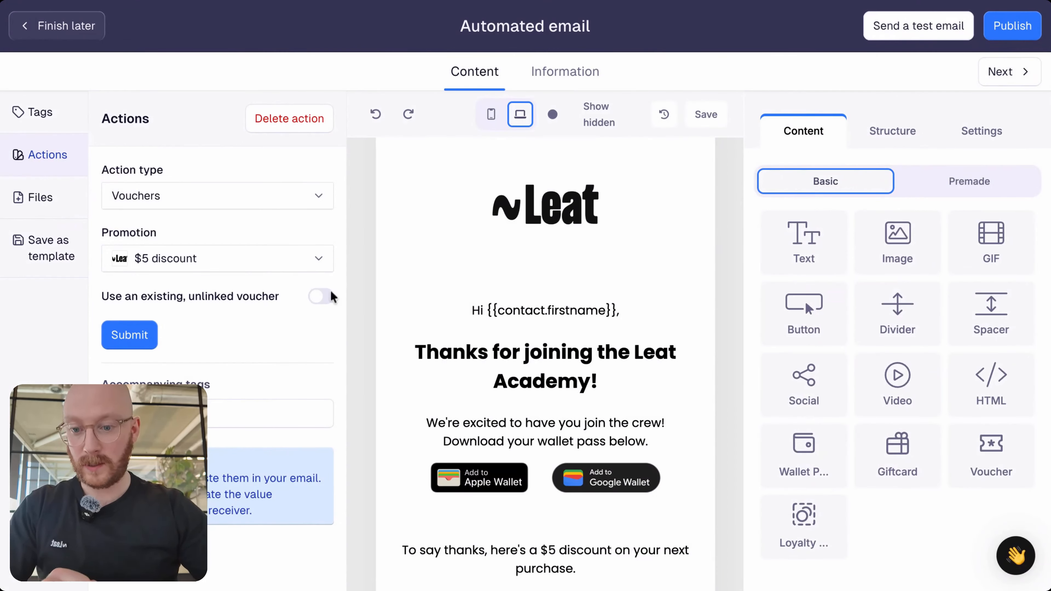
pyautogui.click(130, 335)
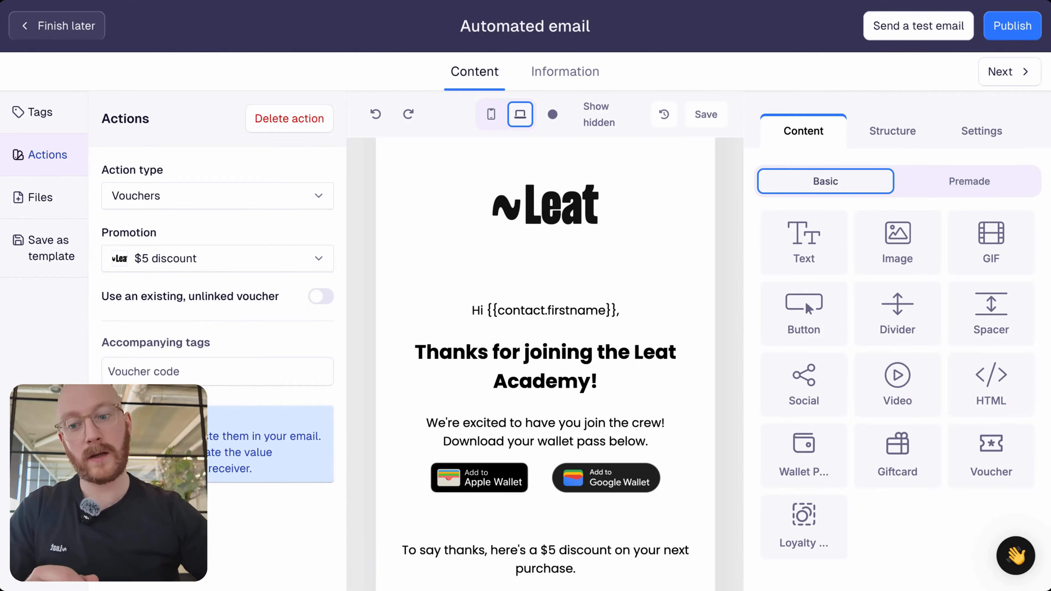
pyautogui.moveTo(154, 370)
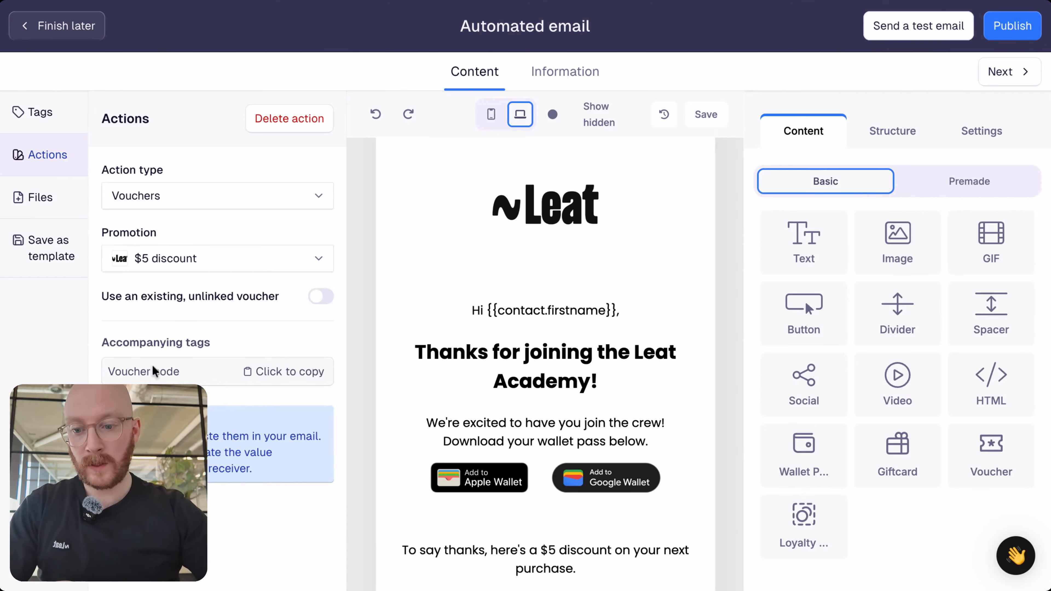
pyautogui.click(270, 371)
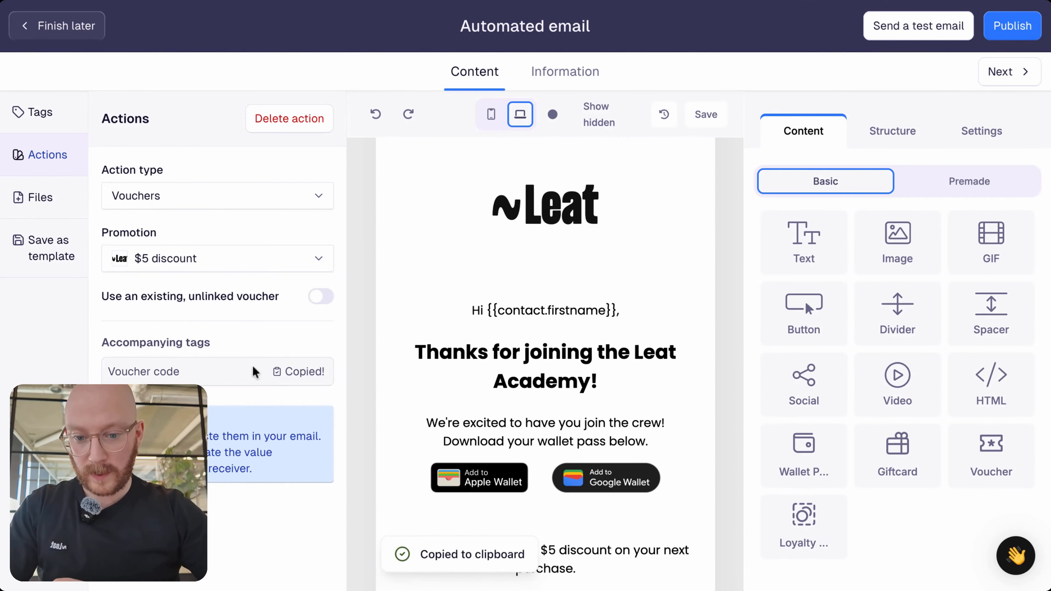
# - Insert a Voucher block between the $5 discount text and the divider above the social icons
pyautogui.scroll(-1, 383, 377)
pyautogui.scroll(-5, 382, 378)
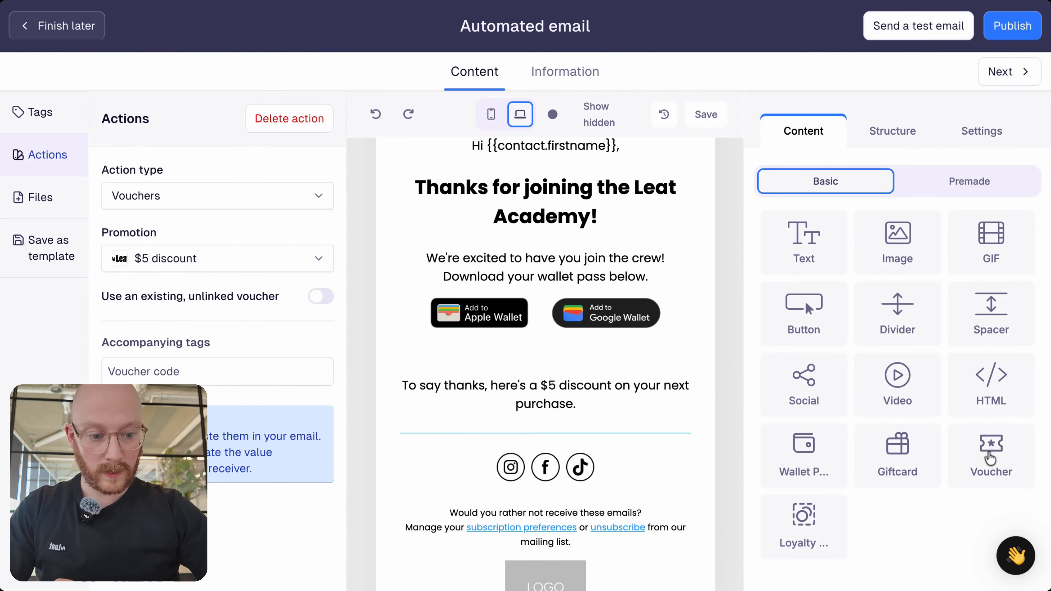
pyautogui.click(979, 468)
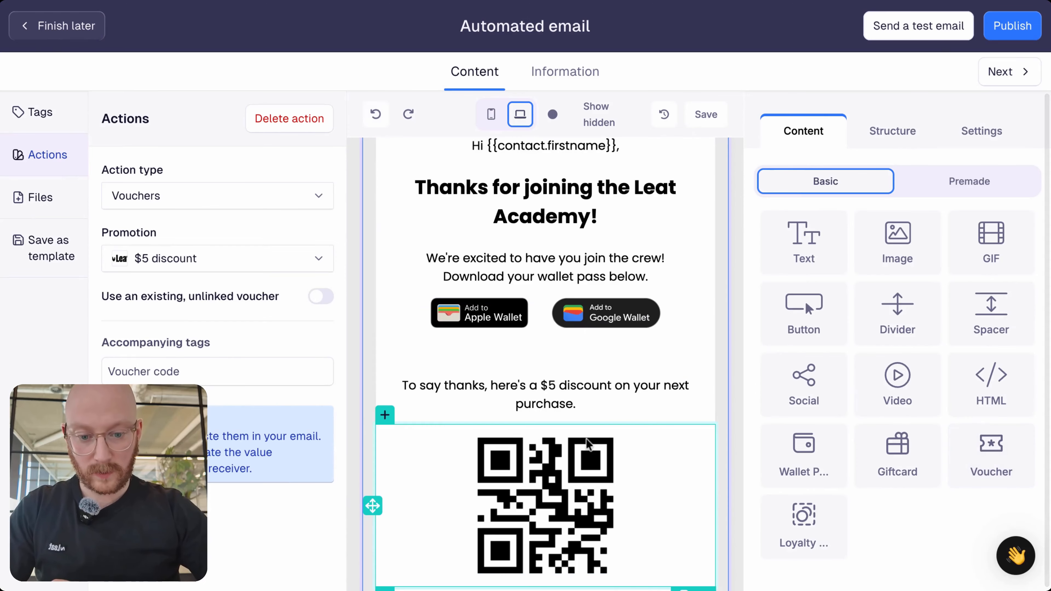
# - Replace the text below the voucher QR code with the copied {{voucher.code}} tag
pyautogui.scroll(-4, 565, 482)
pyautogui.tripleClick(565, 483)
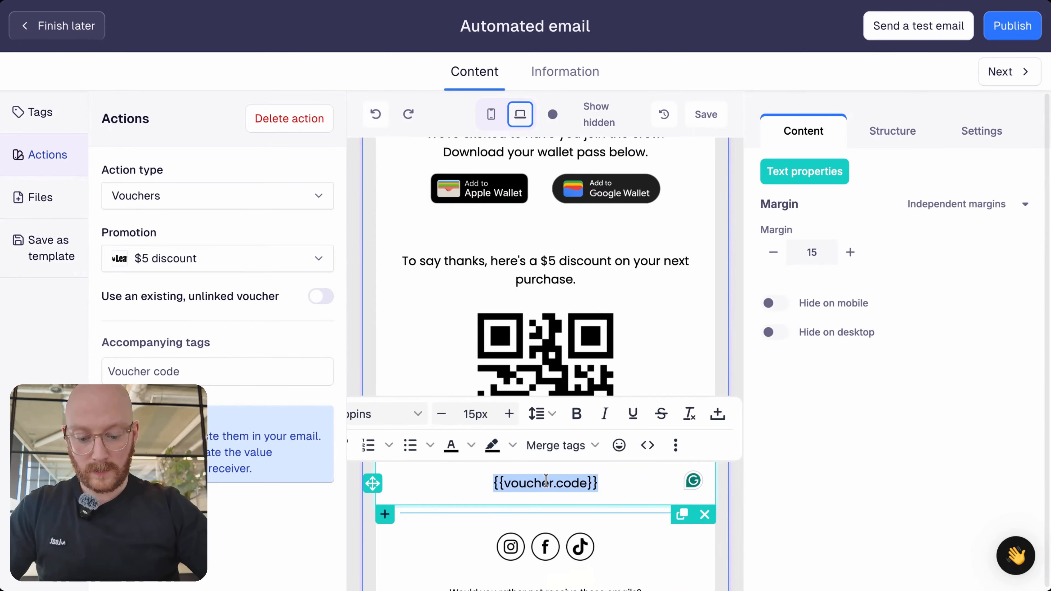
pyautogui.press('BackSpace')
pyautogui.hotkey('ctrl', 'v')
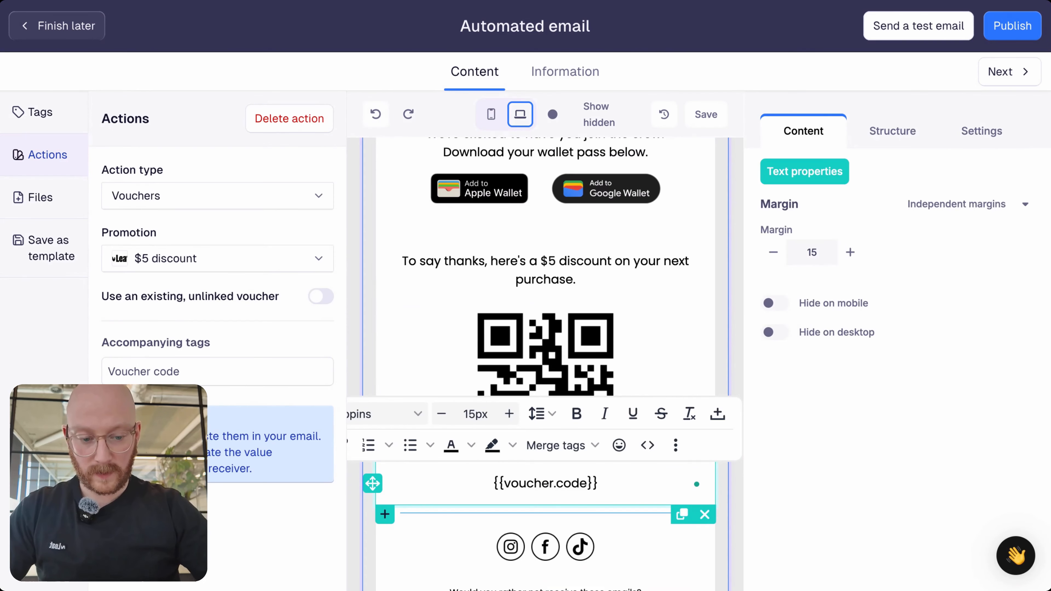
# - Reduce the voucher QR code image size to 121 px
pyautogui.click(599, 334)
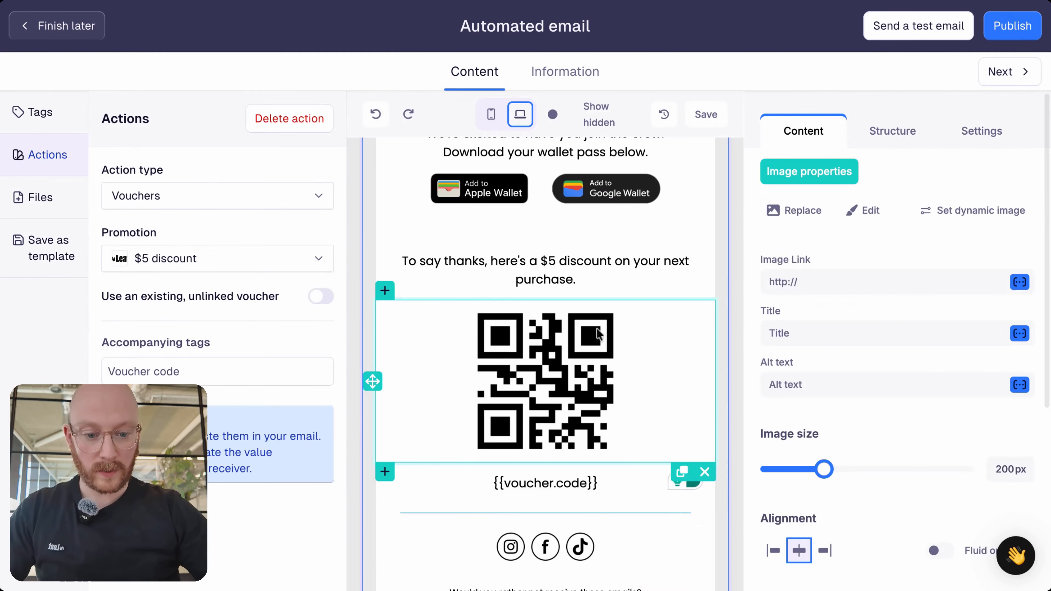
pyautogui.moveTo(824, 470); pyautogui.dragTo(794, 470)
pyautogui.scroll(-1, 574, 376)
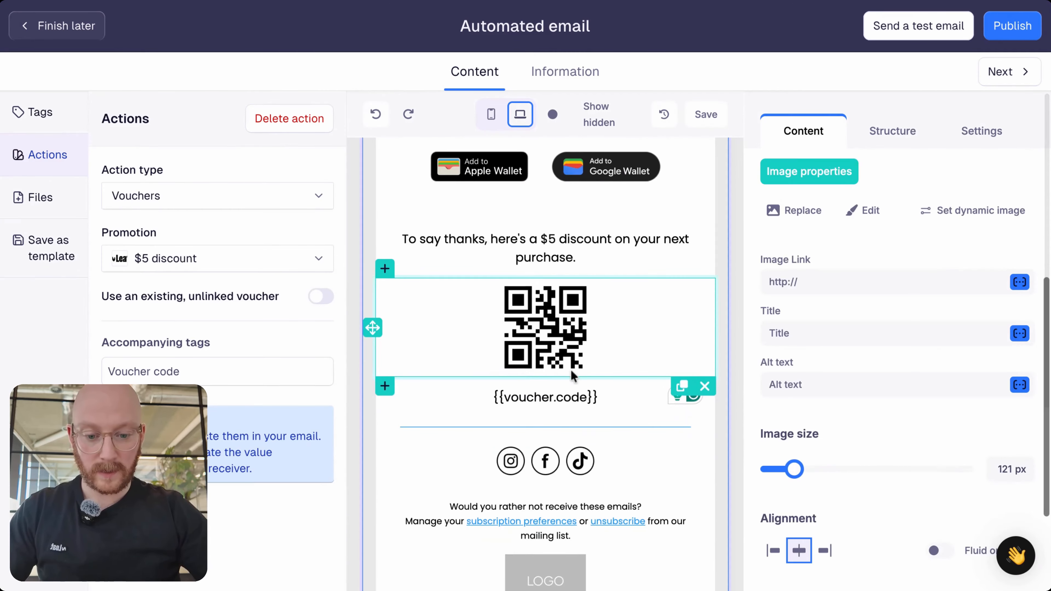
pyautogui.scroll(-3, 573, 376)
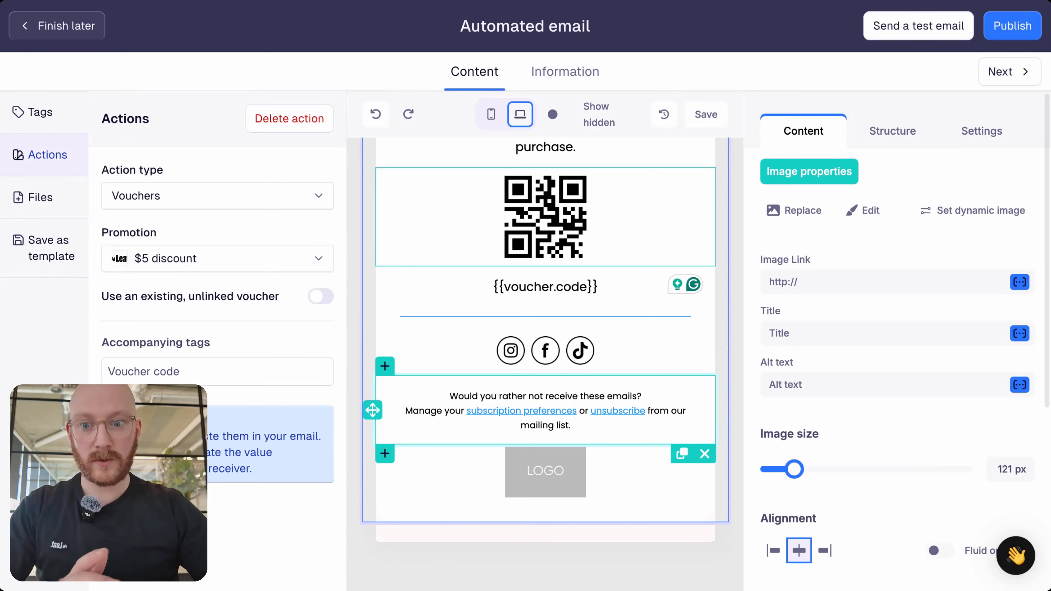
pyautogui.scroll(4, 546, 410)
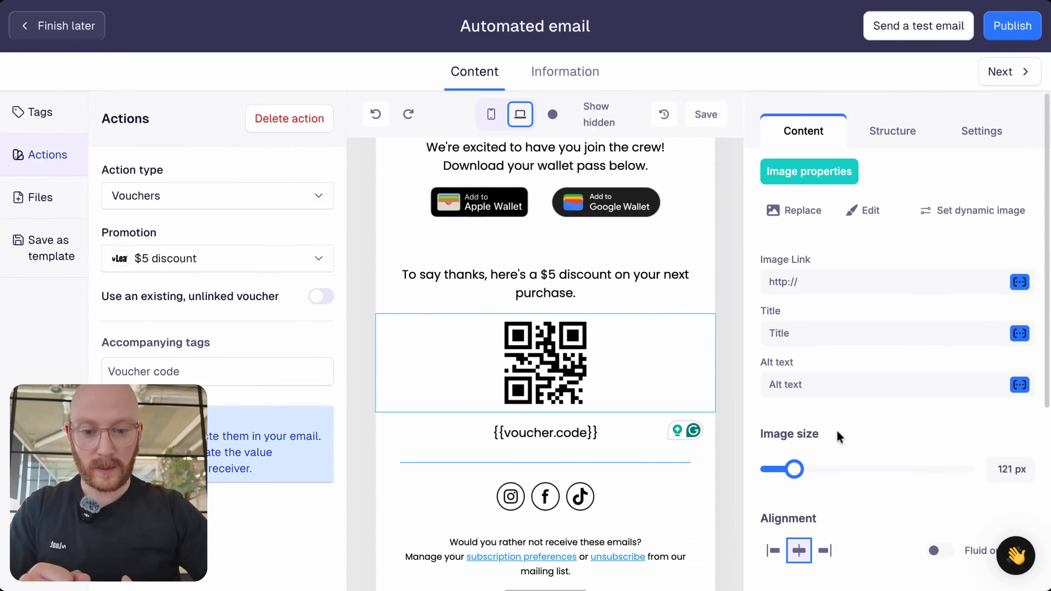
# - Try an Image block between the wallet pass buttons and the $5 discount text, and remove it again
pyautogui.scroll(5, 568, 279)
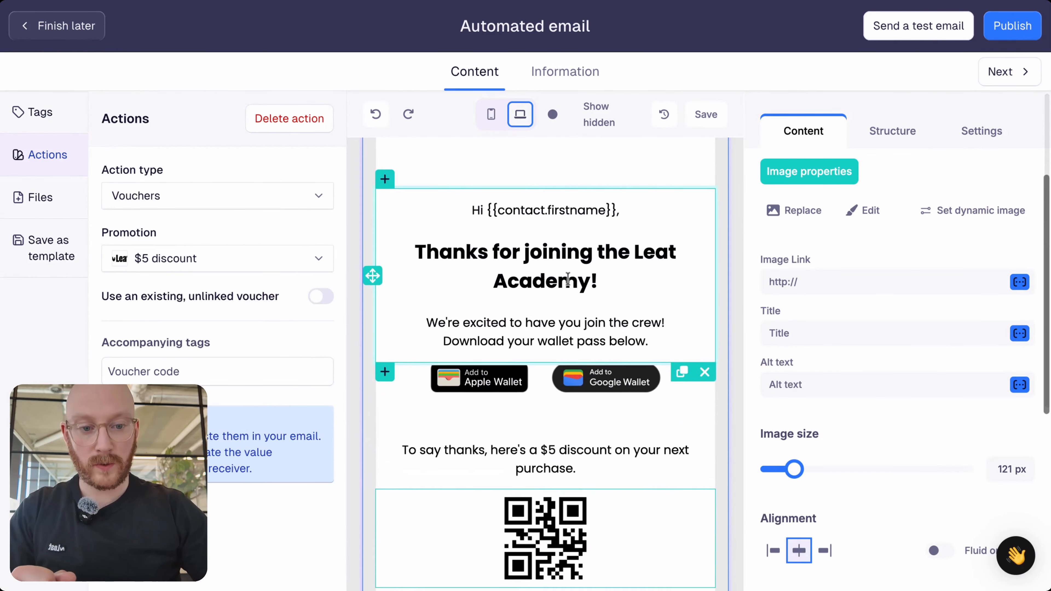
pyautogui.click(800, 144)
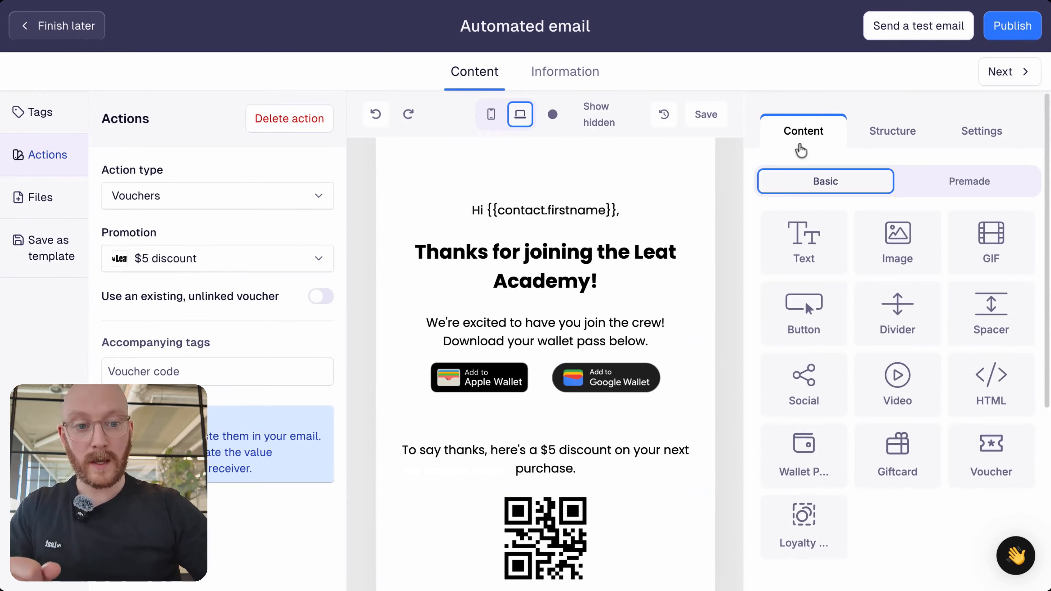
pyautogui.moveTo(910, 236); pyautogui.dragTo(546, 433)
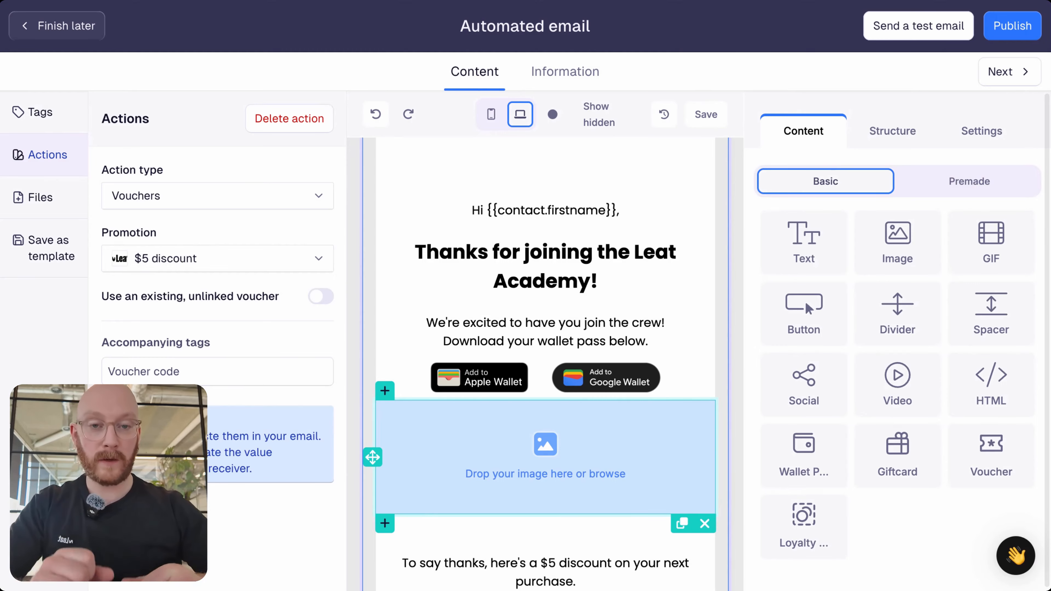
pyautogui.click(705, 523)
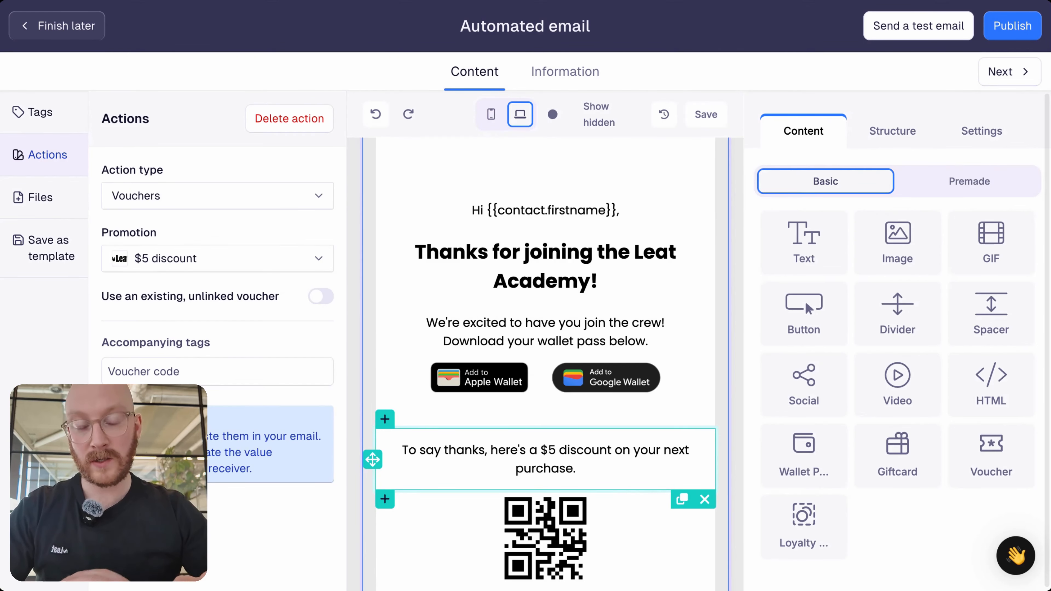
# - Replace the placeholder logo at the end of the email with leat-logo.png from the media library
pyautogui.scroll(-2, 541, 413)
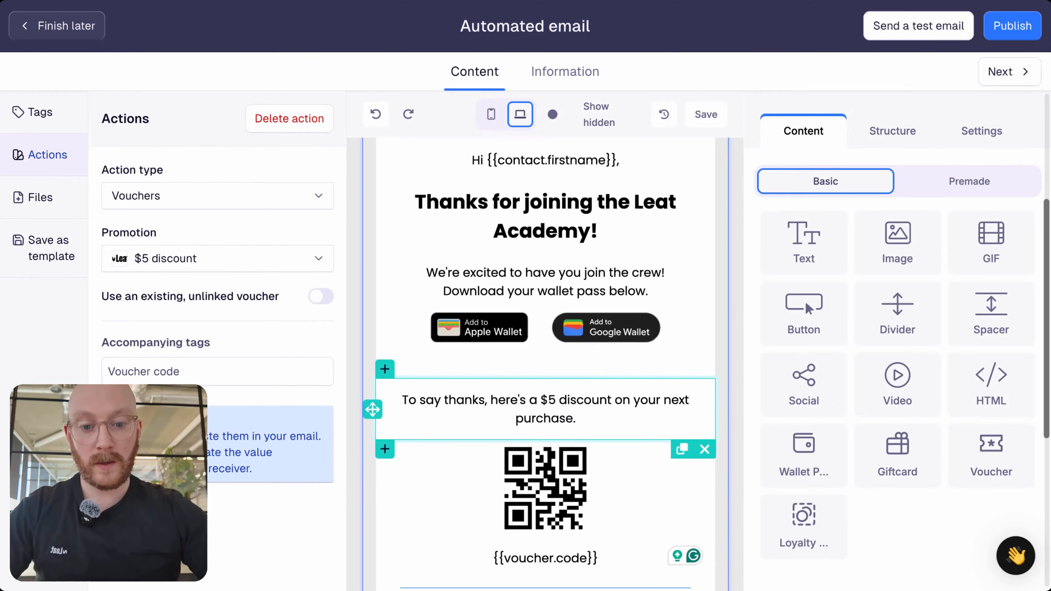
pyautogui.scroll(-5, 541, 413)
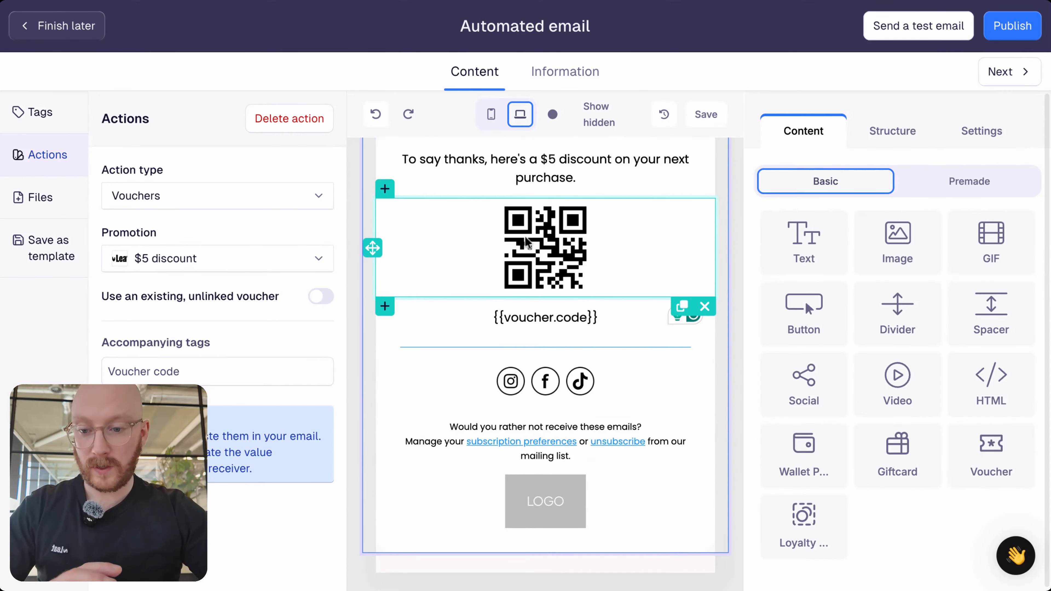
pyautogui.scroll(3, 546, 236)
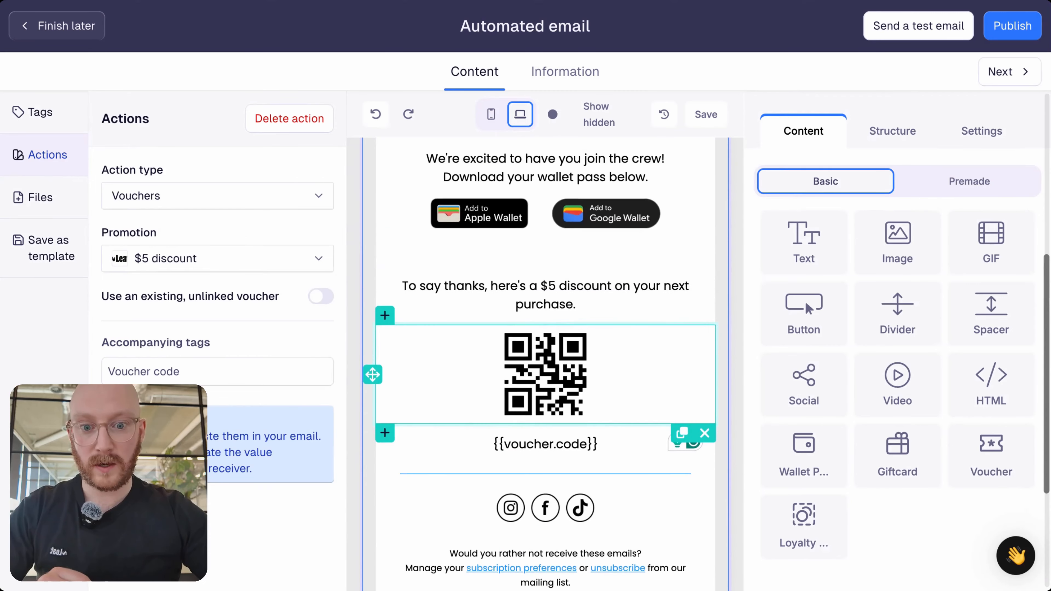
pyautogui.scroll(-4, 546, 290)
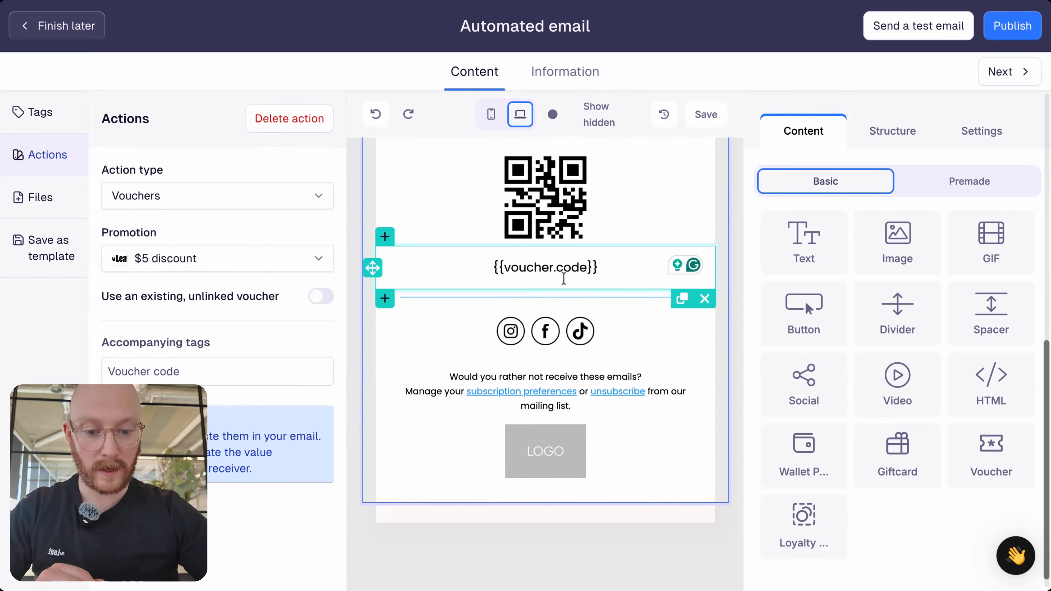
pyautogui.click(534, 452)
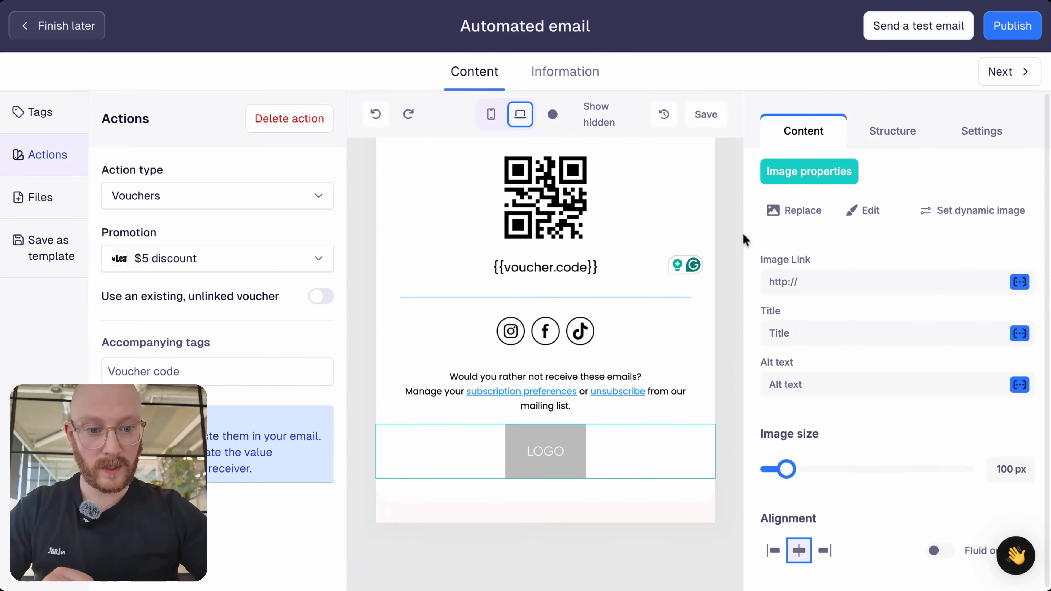
pyautogui.click(783, 211)
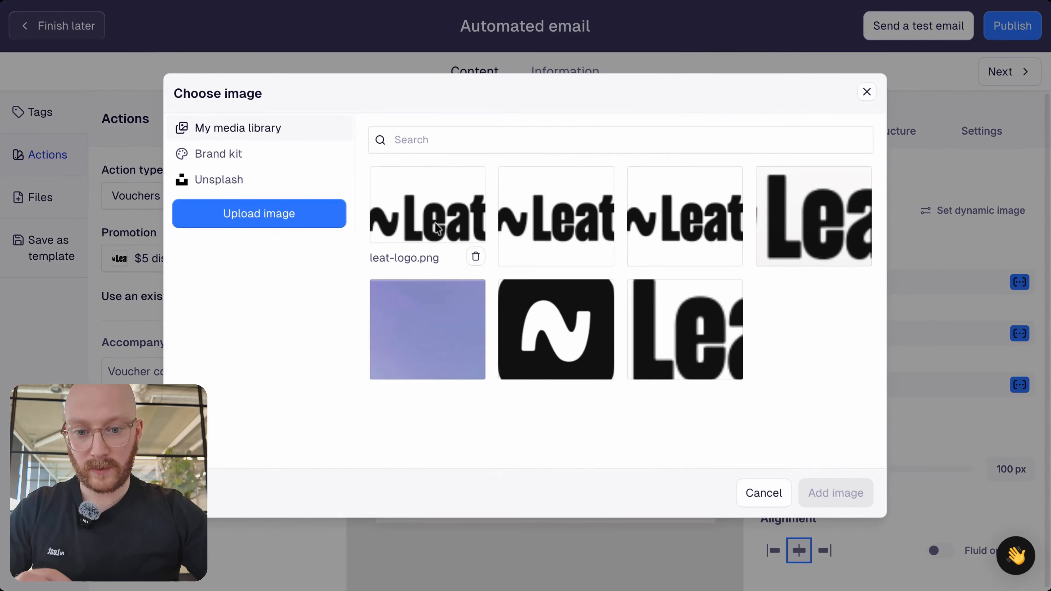
pyautogui.click(431, 226)
pyautogui.click(836, 499)
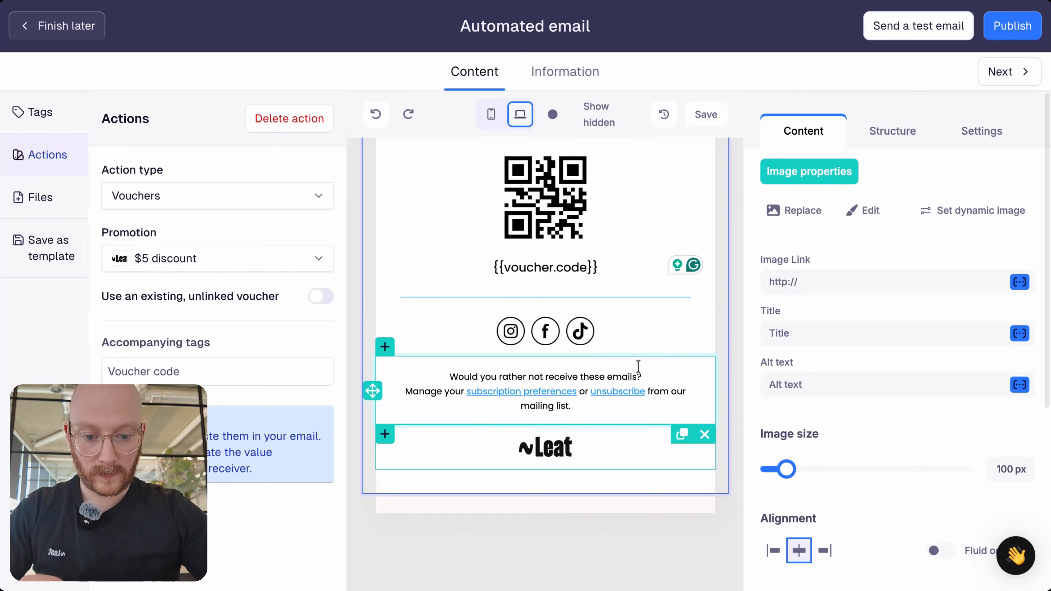
# - Try a structure with two equal columns above the Leat logo section at the start of the email
pyautogui.scroll(2, 574, 394)
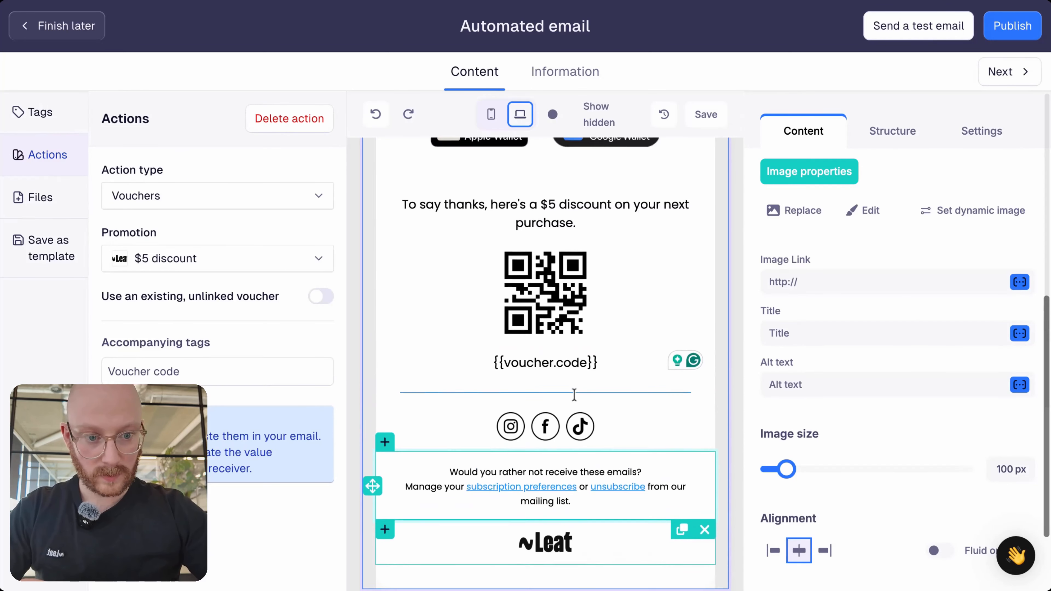
pyautogui.scroll(8, 574, 394)
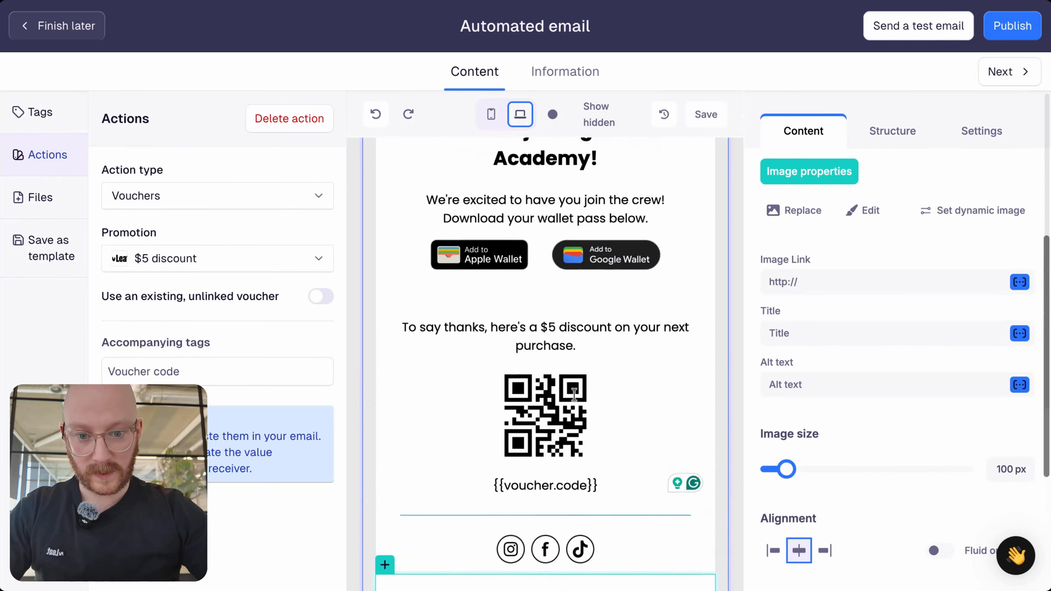
pyautogui.click(878, 147)
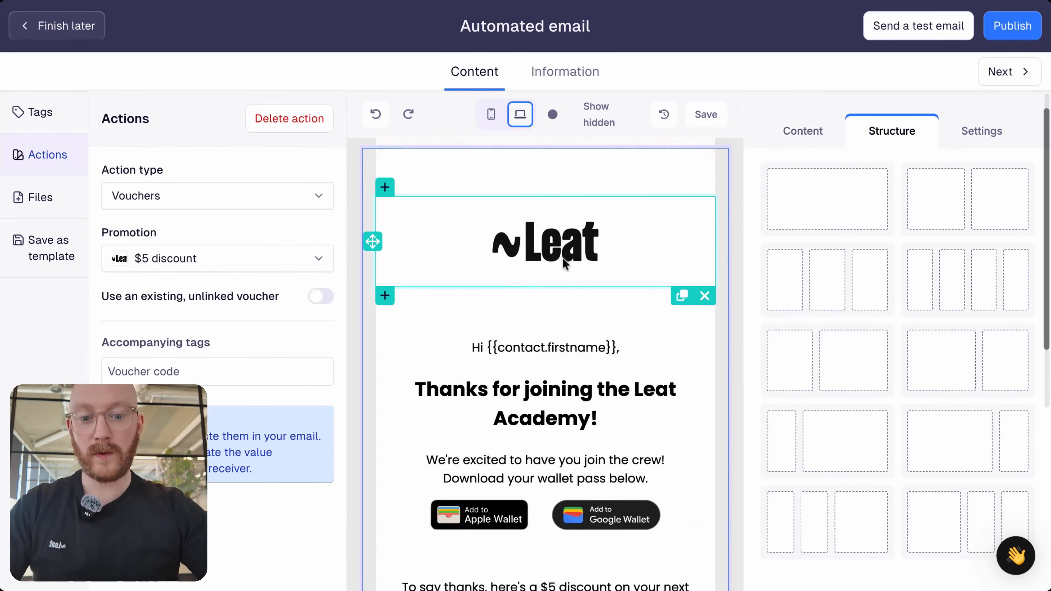
pyautogui.scroll(-1, 564, 263)
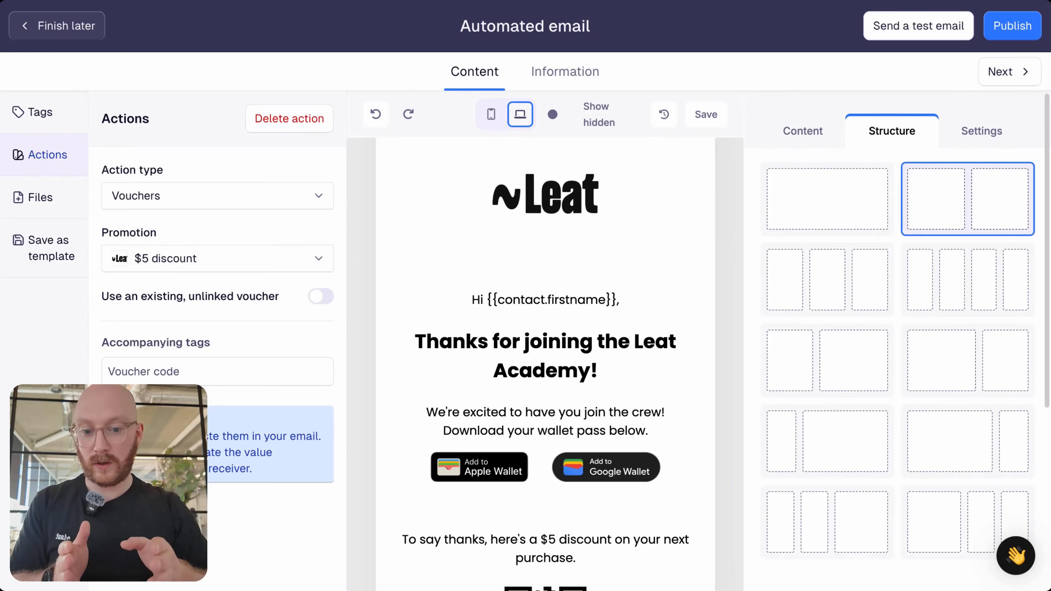
pyautogui.moveTo(968, 198); pyautogui.dragTo(545, 156)
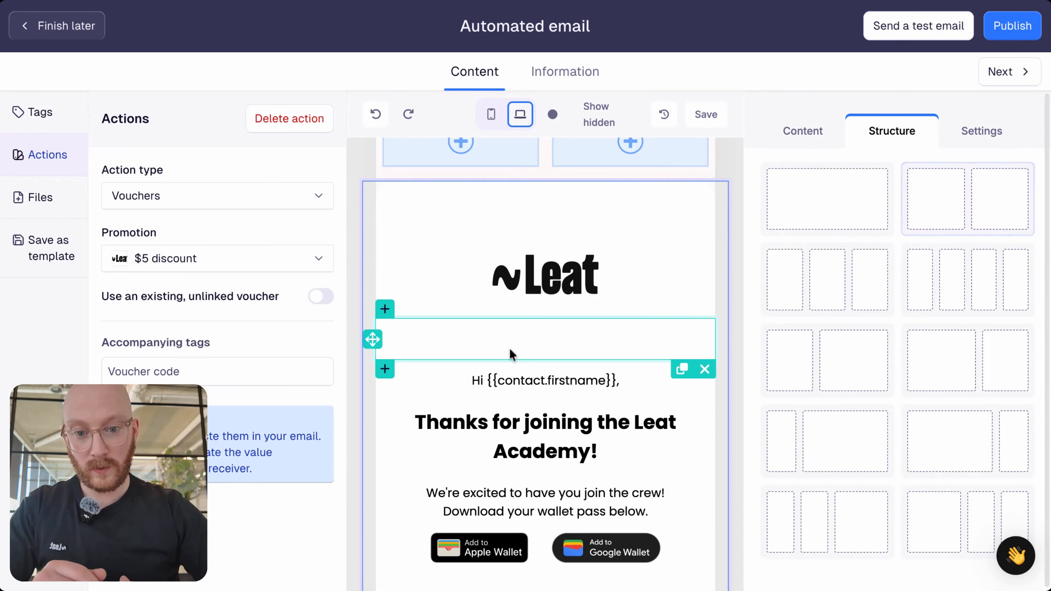
pyautogui.scroll(2, 510, 351)
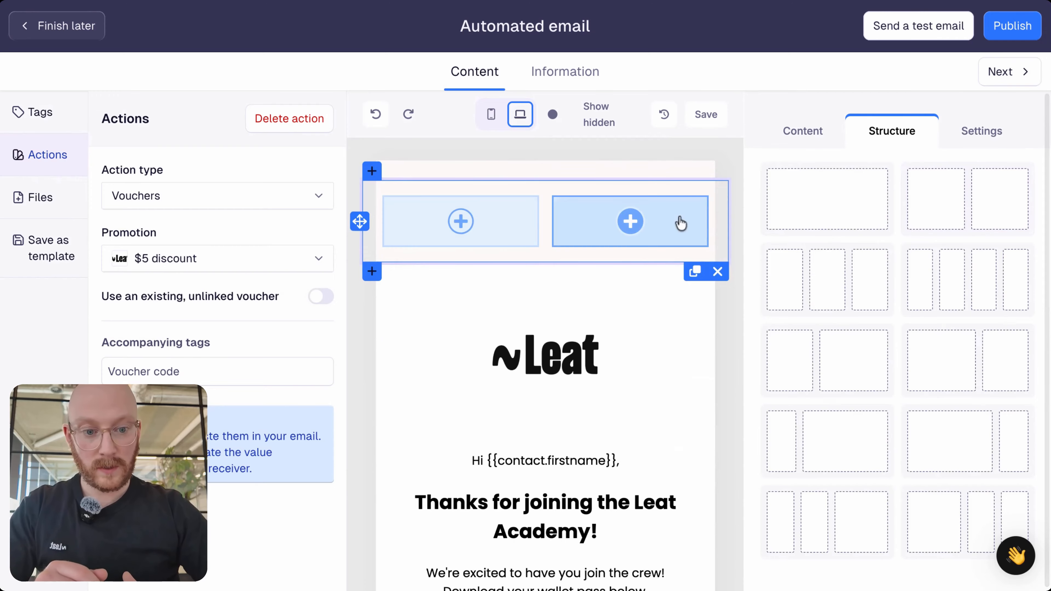
# - Place a Text block and an Image block in the two columns, and delete the text block and the whole structure
pyautogui.click(797, 139)
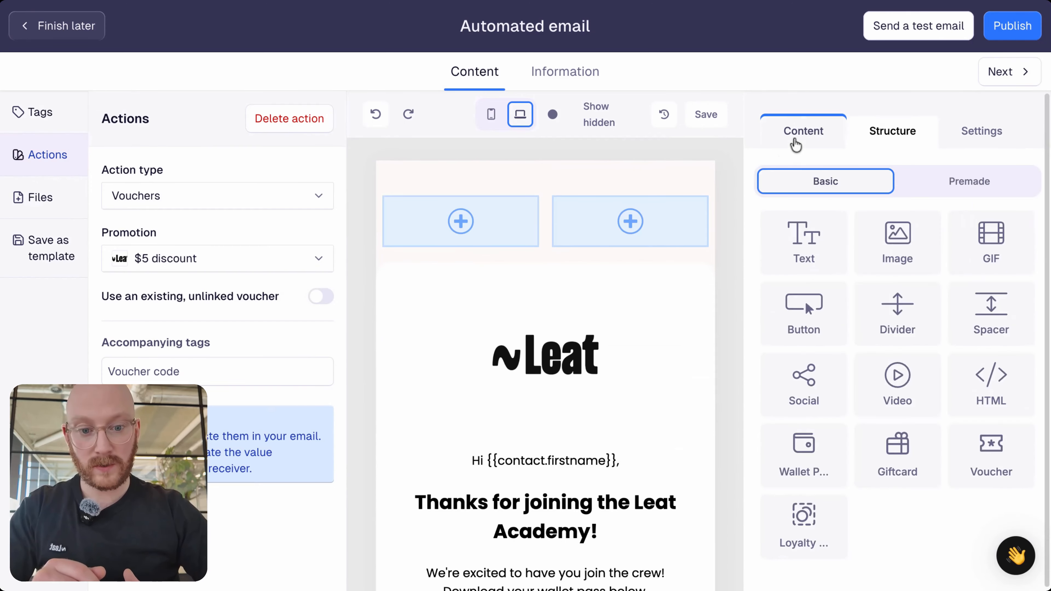
pyautogui.moveTo(778, 234); pyautogui.dragTo(455, 223)
pyautogui.moveTo(876, 241); pyautogui.dragTo(591, 238)
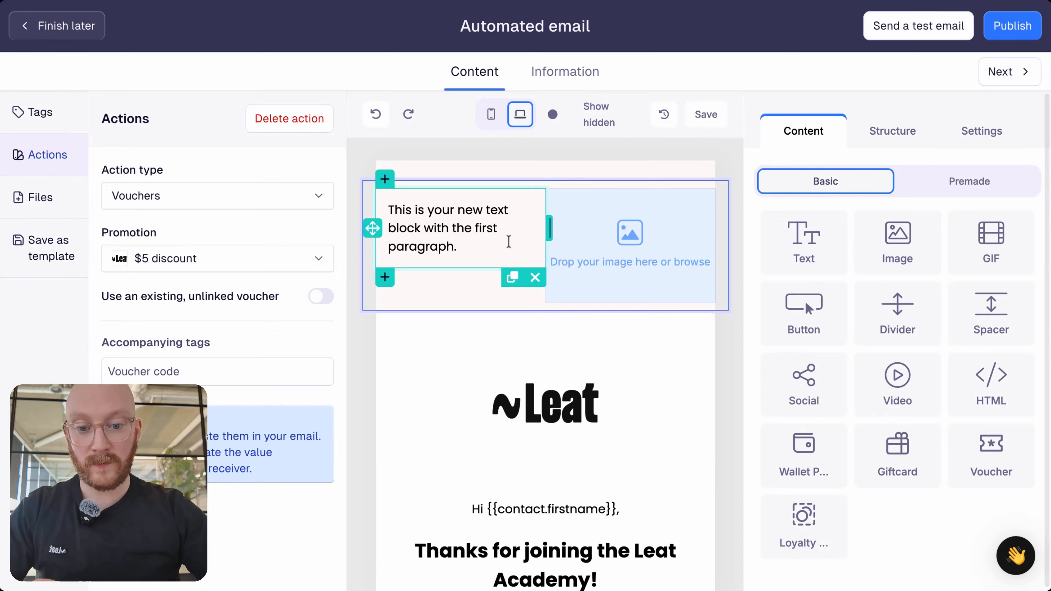
pyautogui.click(535, 277)
pyautogui.click(715, 321)
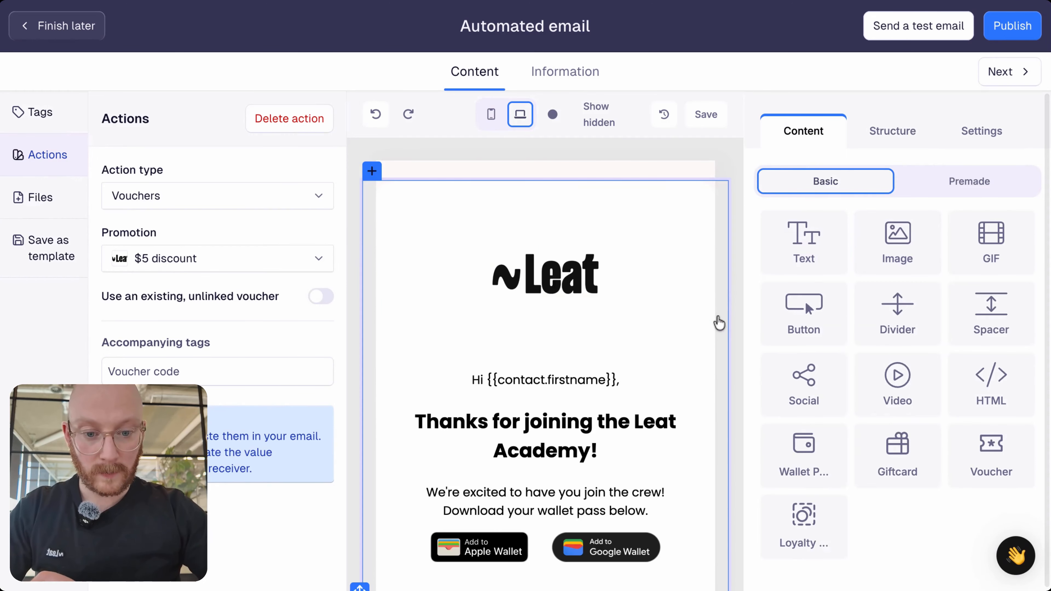
# - Insert a Button block between the wallet pass buttons and the $5 discount text and open its properties
pyautogui.scroll(-5, 559, 292)
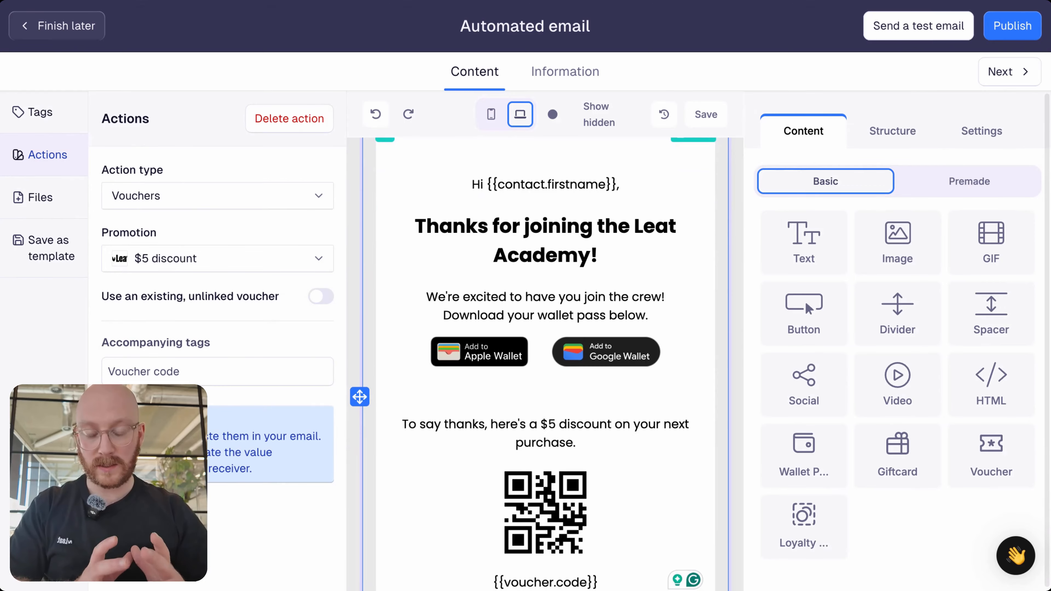
pyautogui.scroll(-7, 545, 331)
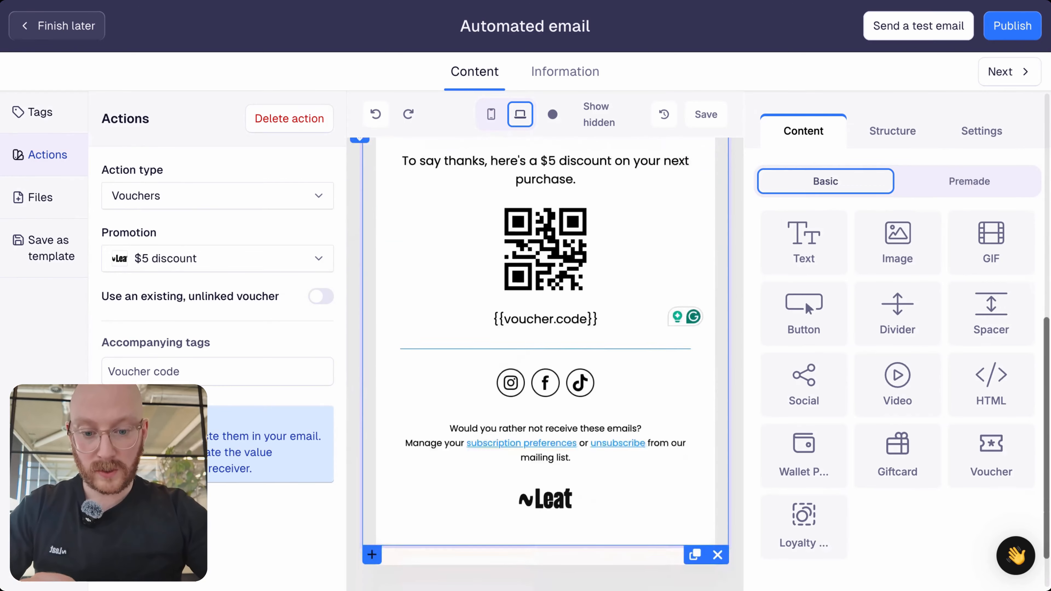
pyautogui.scroll(12, 545, 331)
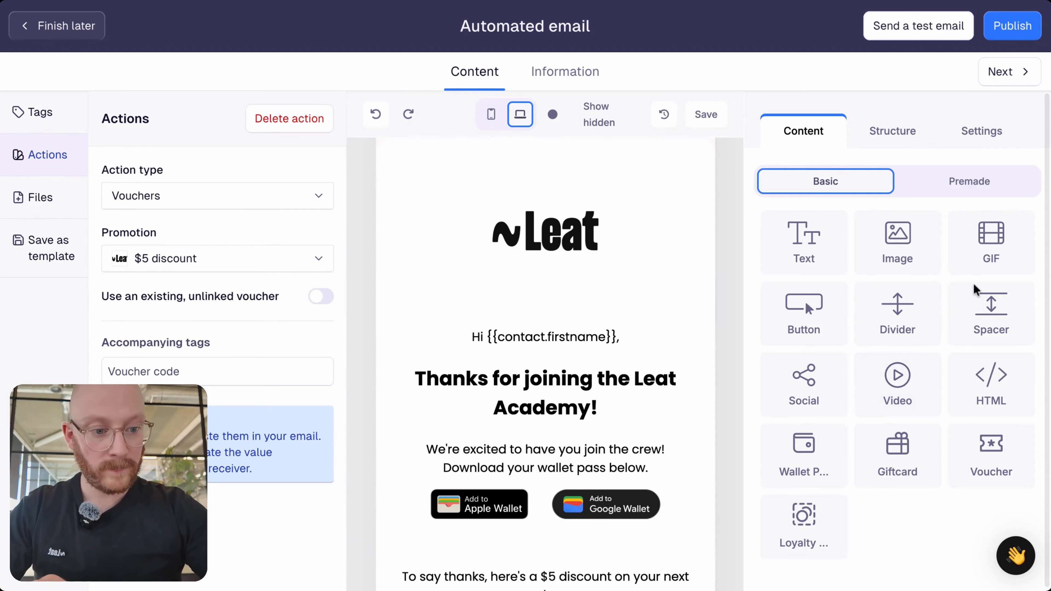
pyautogui.scroll(-2, 545, 373)
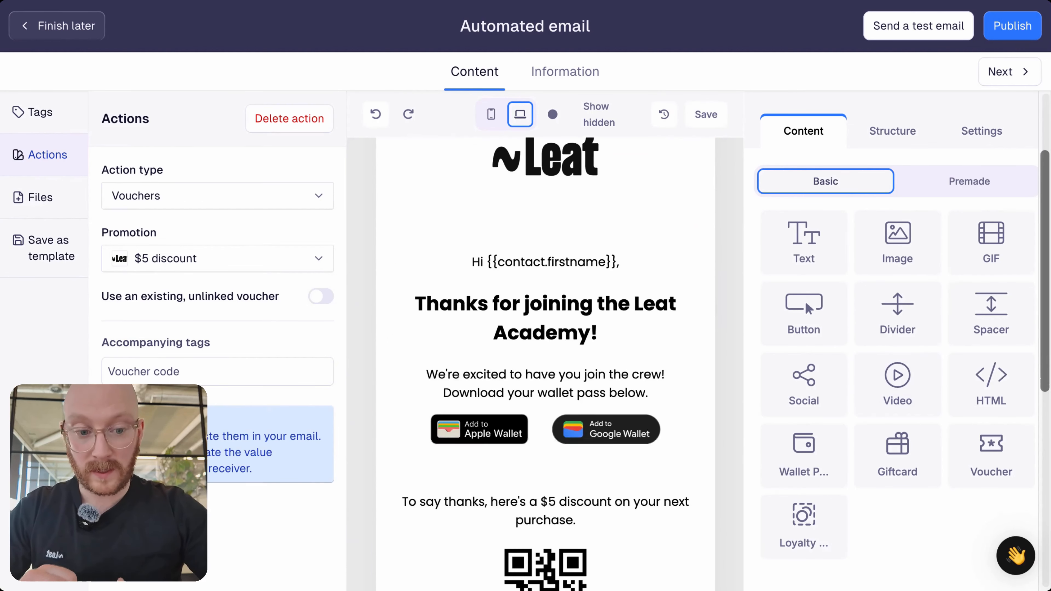
pyautogui.scroll(-2, 546, 373)
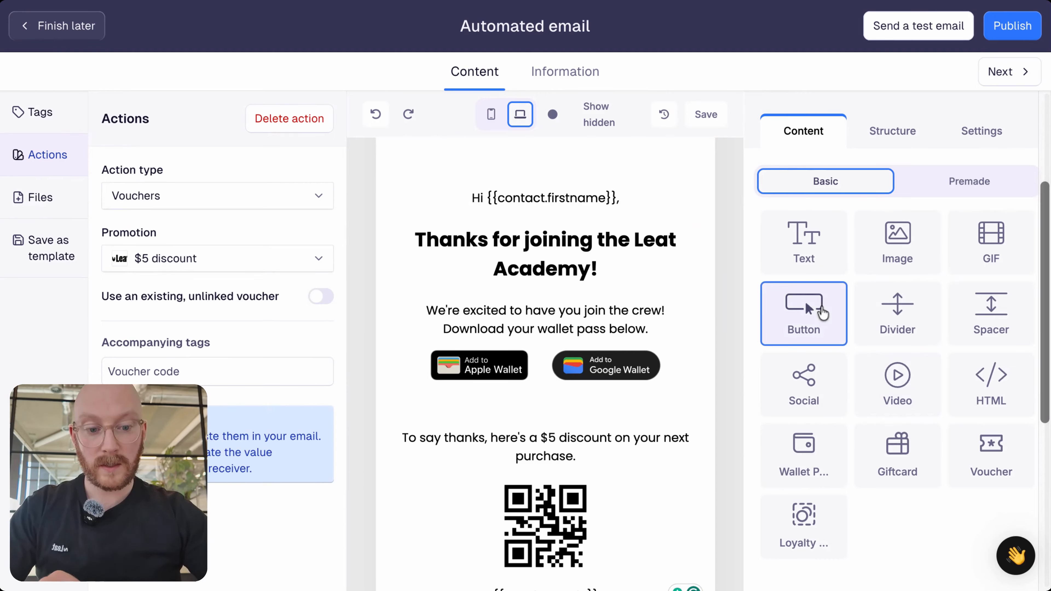
pyautogui.moveTo(824, 315); pyautogui.dragTo(554, 454)
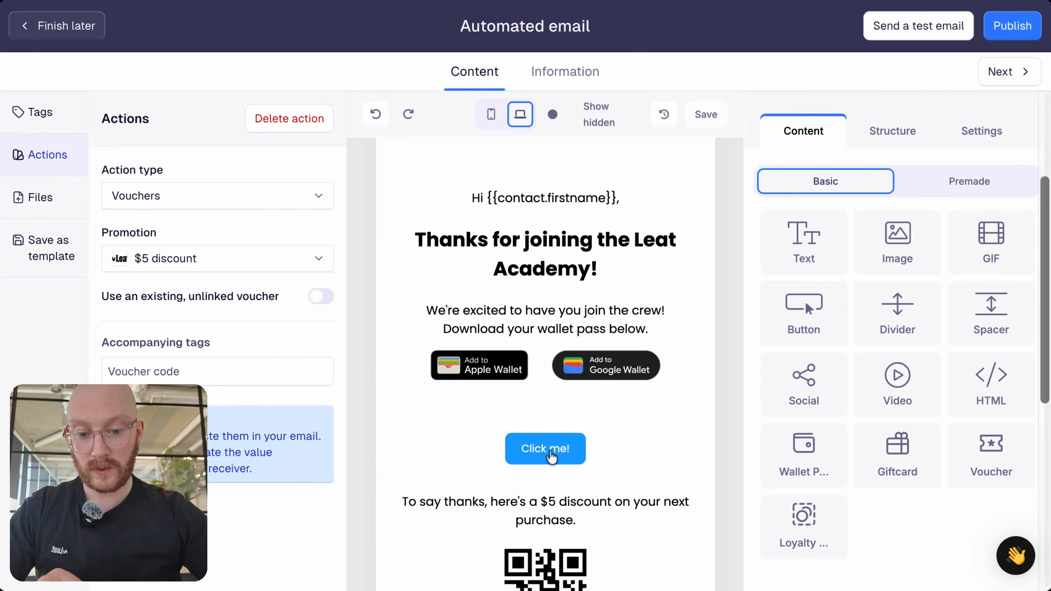
pyautogui.click(608, 453)
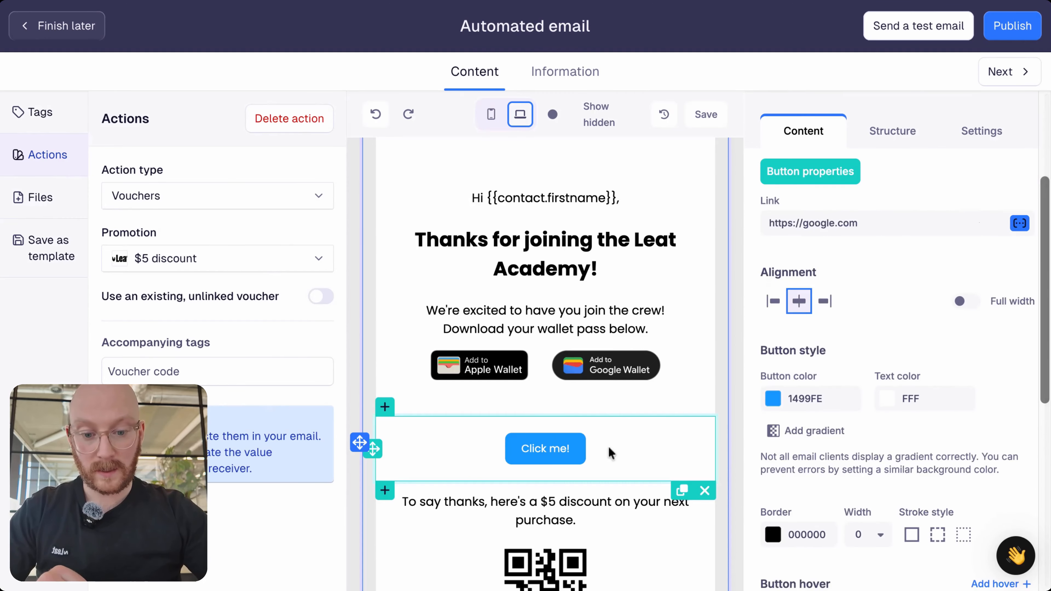
# - Set the new button's link to loyaltypage.com
pyautogui.tripleClick(802, 220)
pyautogui.write('lo')
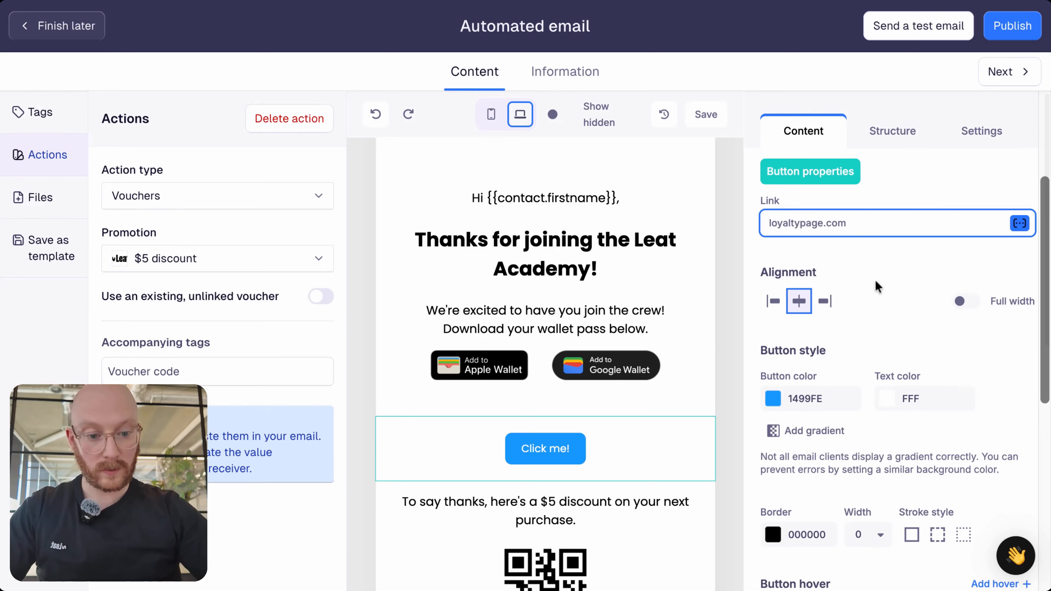
pyautogui.write('yaltypage.com')
# - Set the button colour to the predefined yellow #FFFF4F
pyautogui.scroll(-2, 877, 286)
pyautogui.click(773, 337)
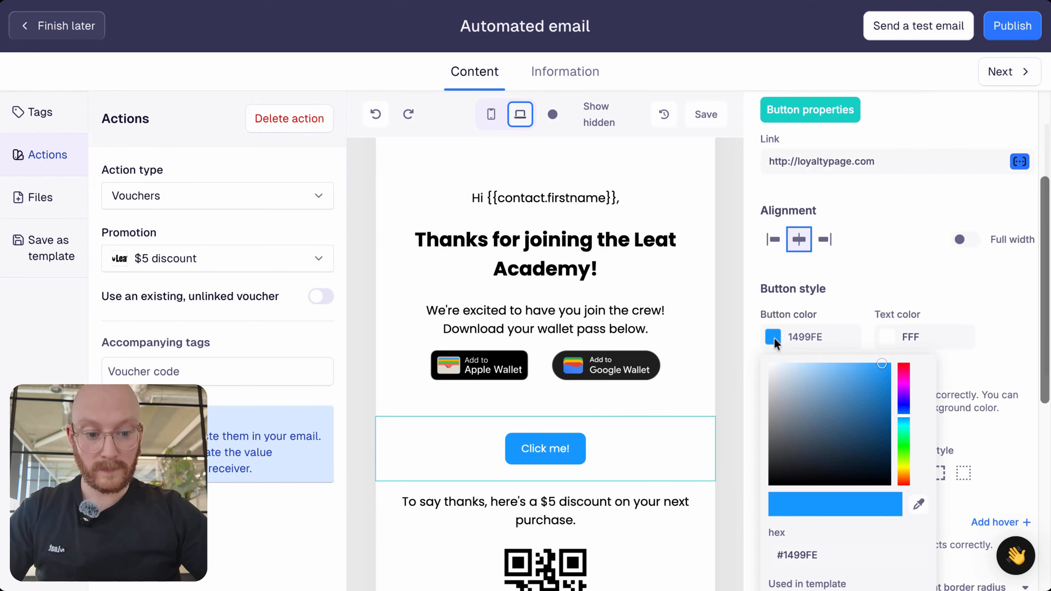
pyautogui.scroll(-3, 834, 506)
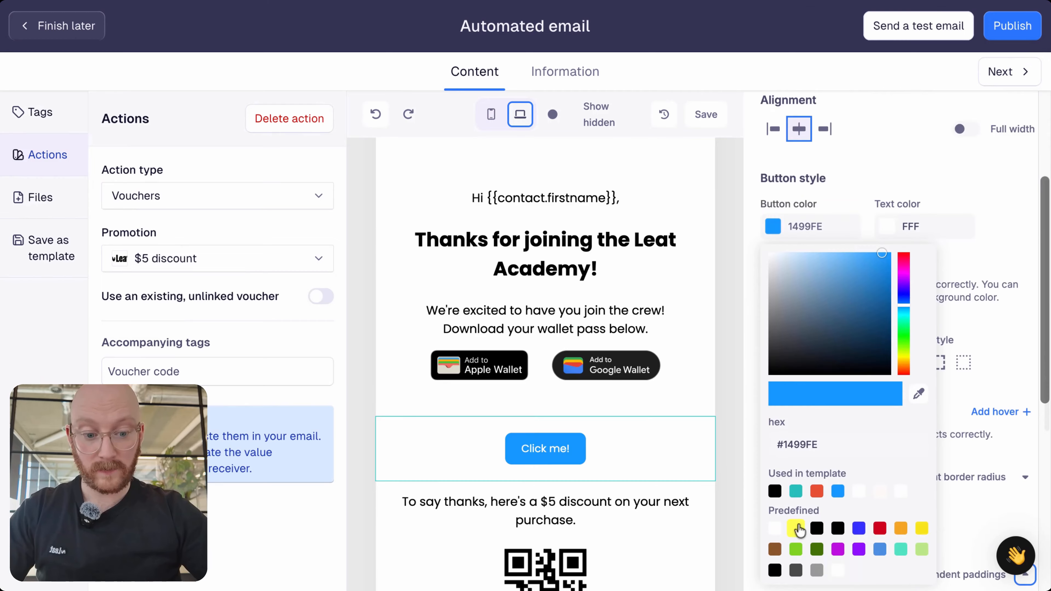
pyautogui.click(796, 529)
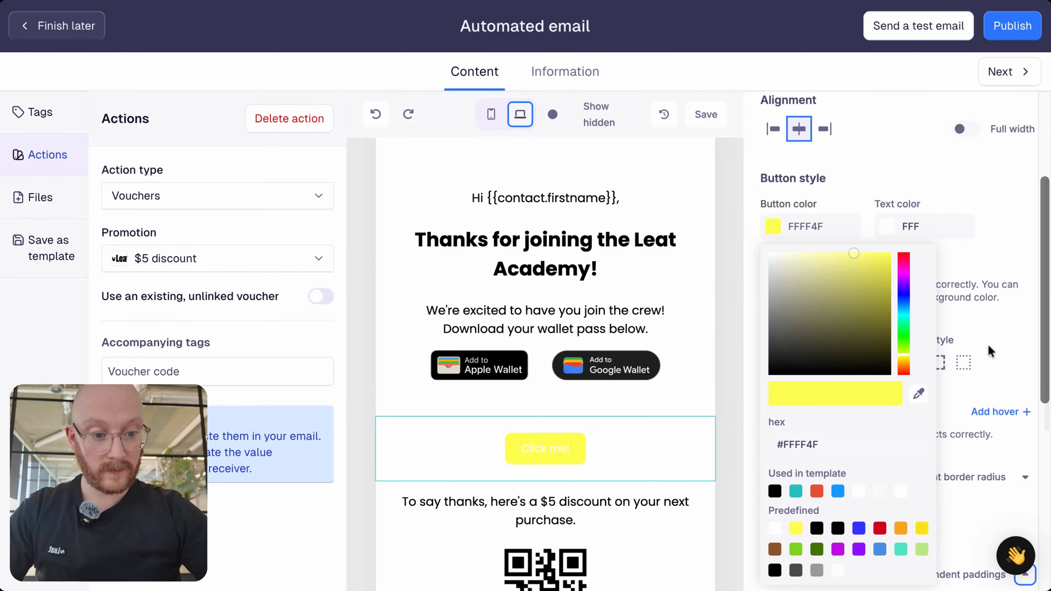
# - Set the button's text colour to black #000000
pyautogui.click(950, 277)
pyautogui.click(886, 233)
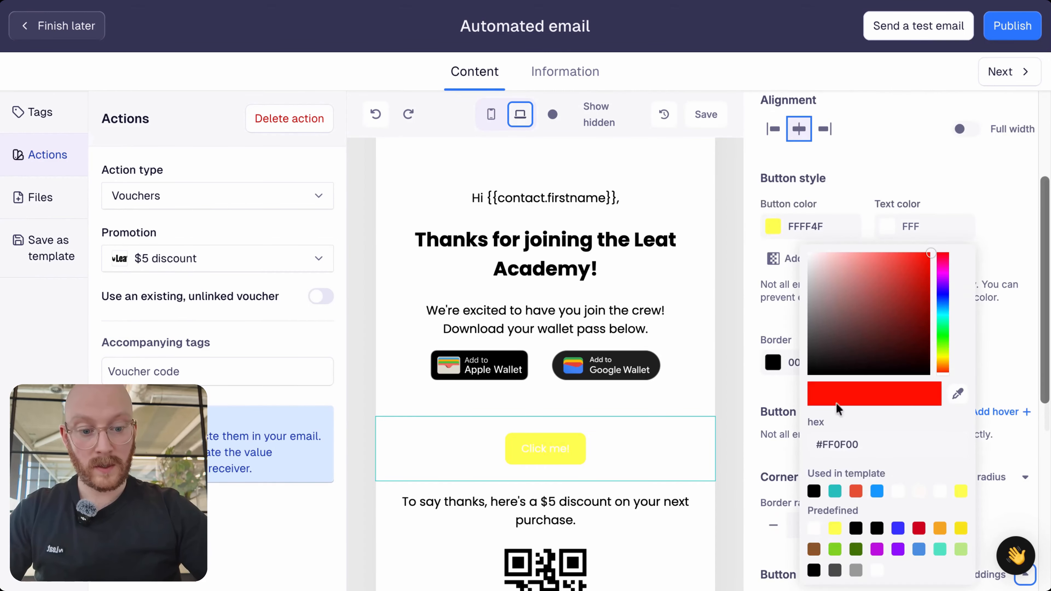
pyautogui.click(813, 491)
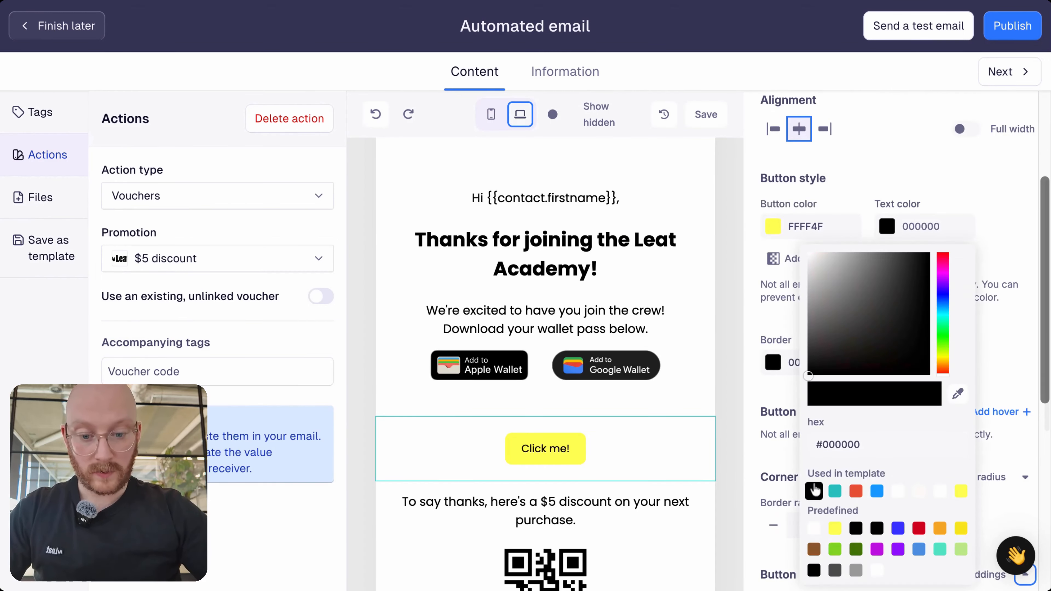
pyautogui.click(1011, 227)
# - Examine the button's border, hover, corner radius, padding, margin and visibility settings
pyautogui.scroll(-2, 898, 339)
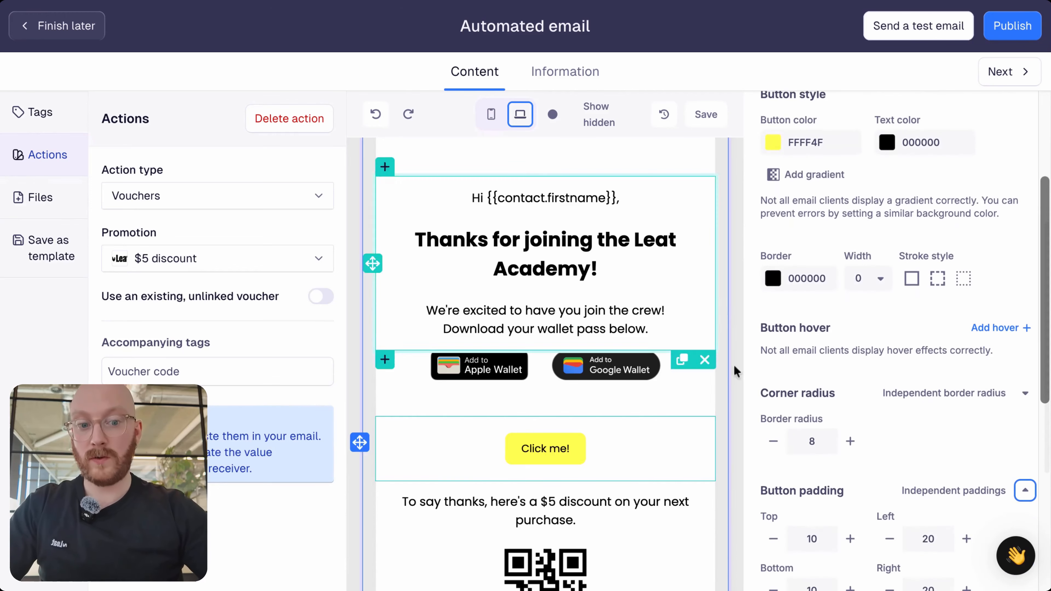
pyautogui.click(801, 280)
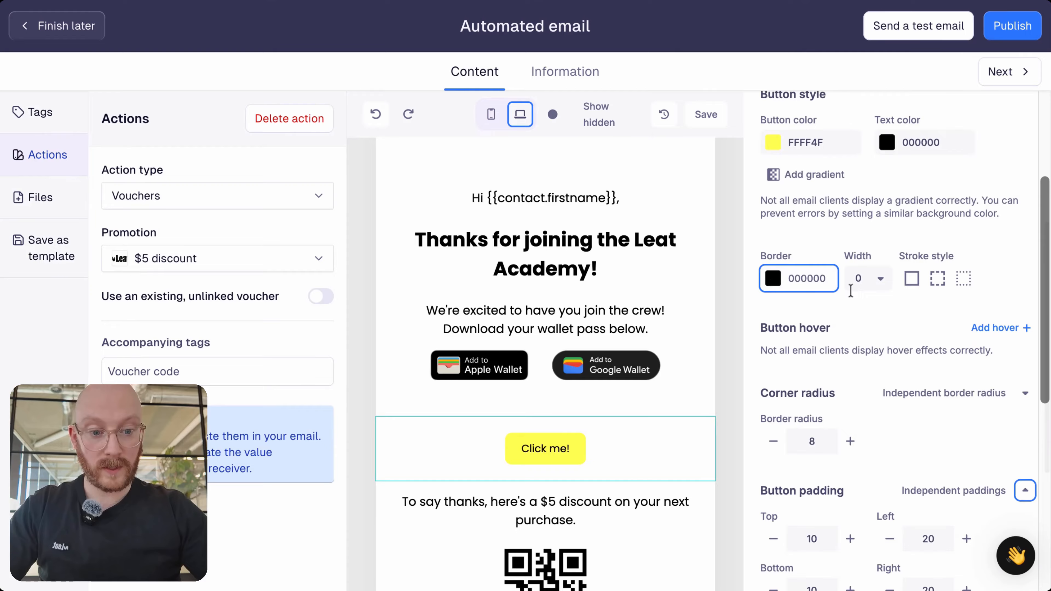
pyautogui.click(890, 331)
pyautogui.scroll(-2, 887, 329)
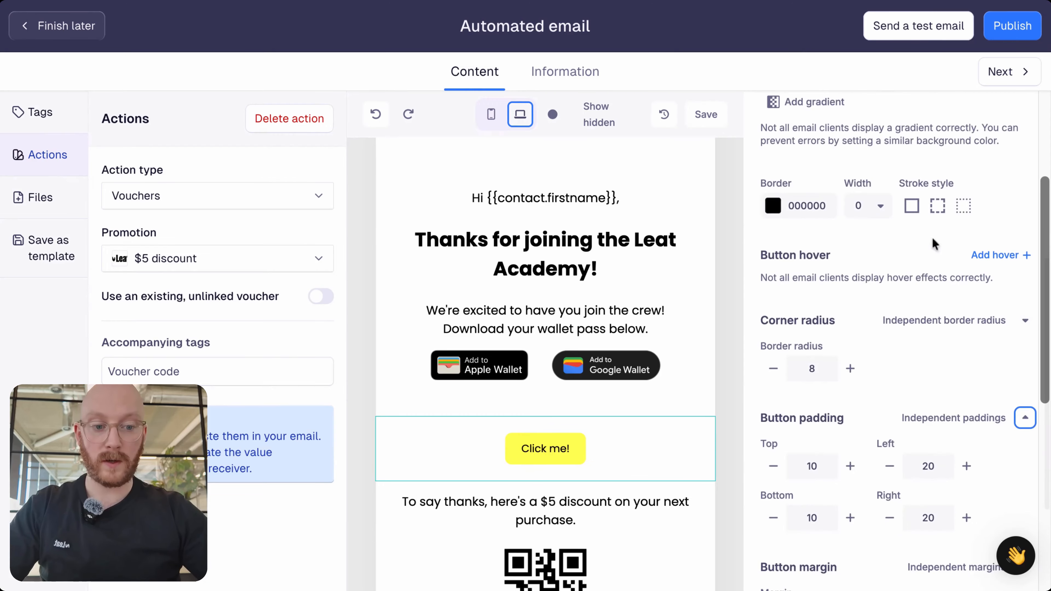
pyautogui.scroll(-2, 878, 298)
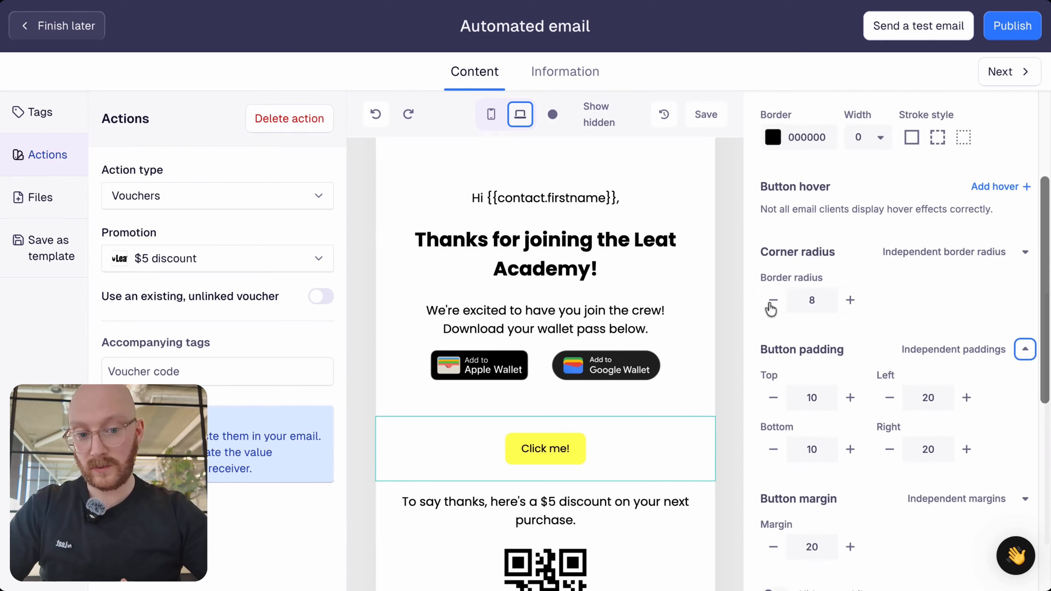
pyautogui.scroll(-2, 890, 412)
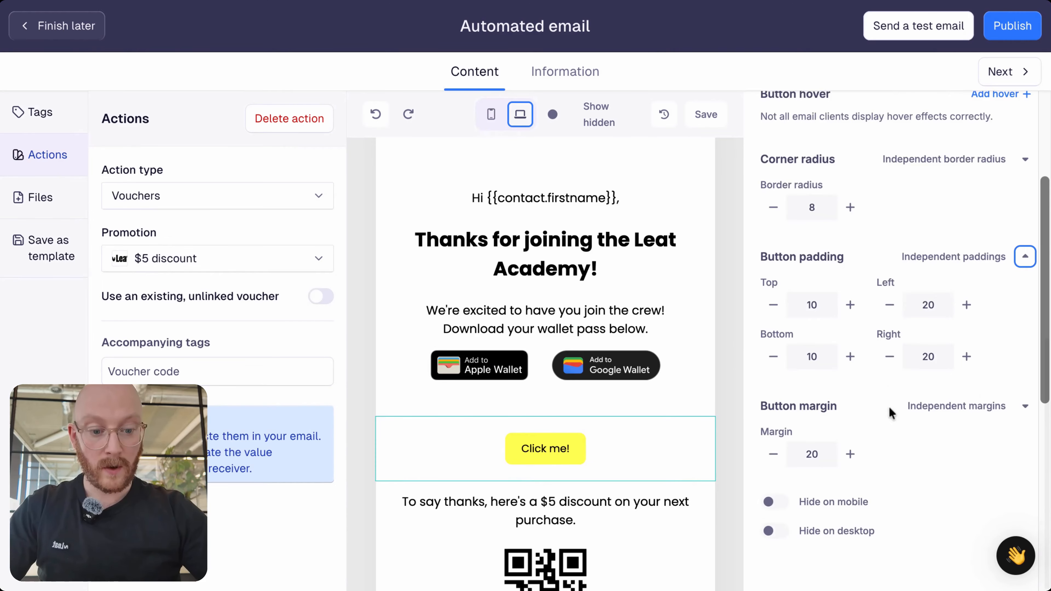
pyautogui.scroll(1, 889, 410)
pyautogui.scroll(-1, 890, 410)
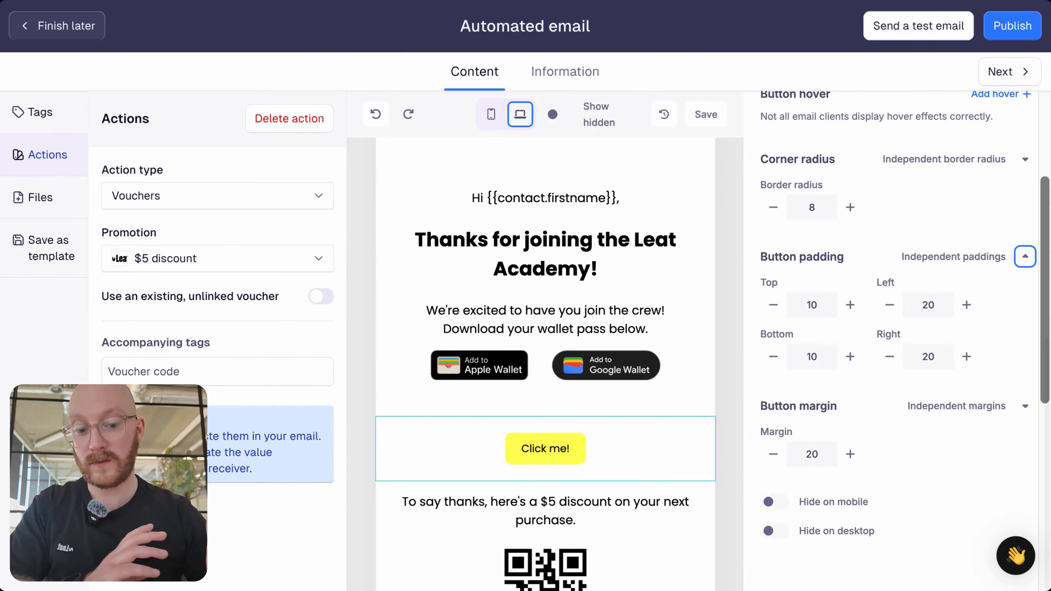
# - Try hiding the button on mobile, and switch that option back off
pyautogui.click(768, 502)
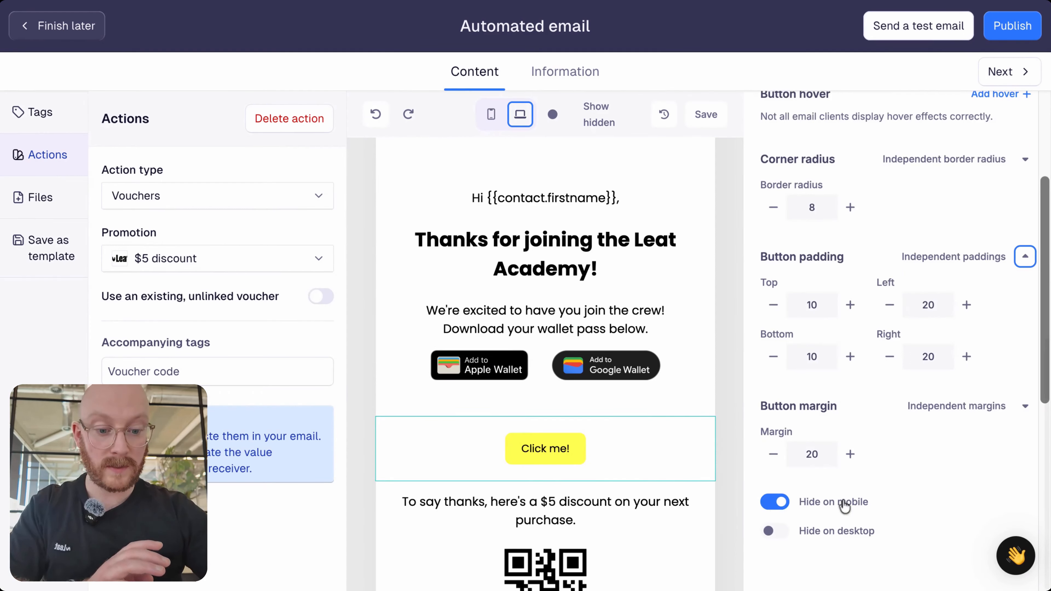
pyautogui.click(769, 503)
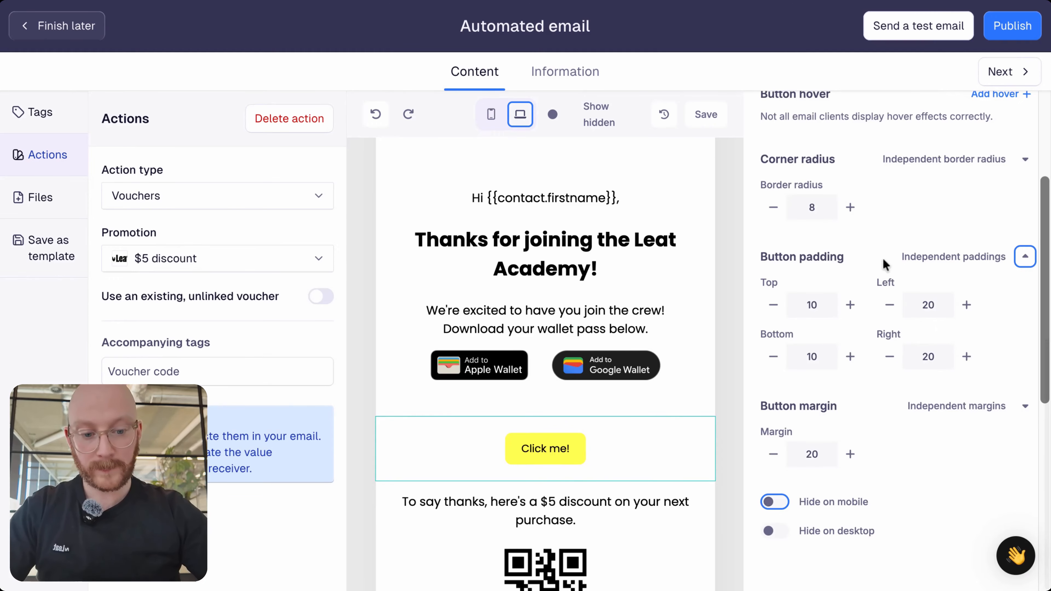
# - Delete the yellow button block between the wallet pass buttons and the $5 discount text
pyautogui.scroll(10, 883, 258)
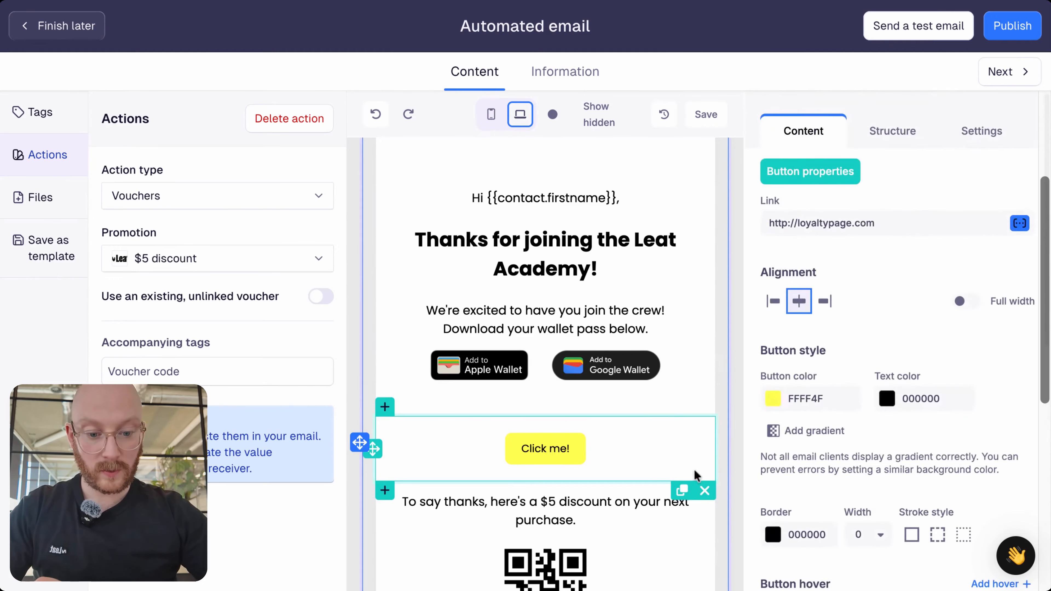
pyautogui.click(699, 502)
pyautogui.click(726, 323)
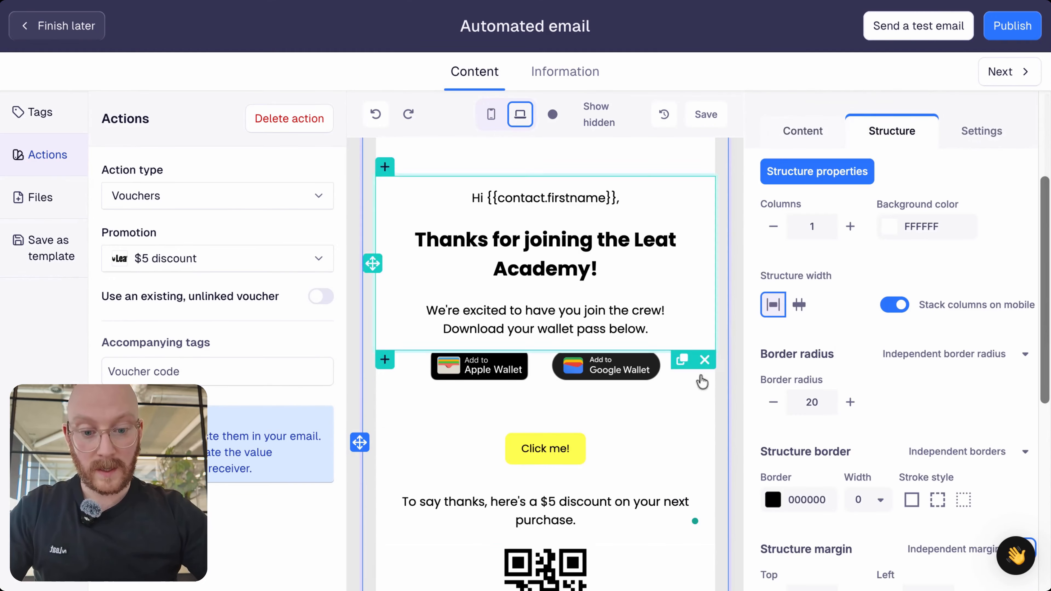
pyautogui.click(703, 488)
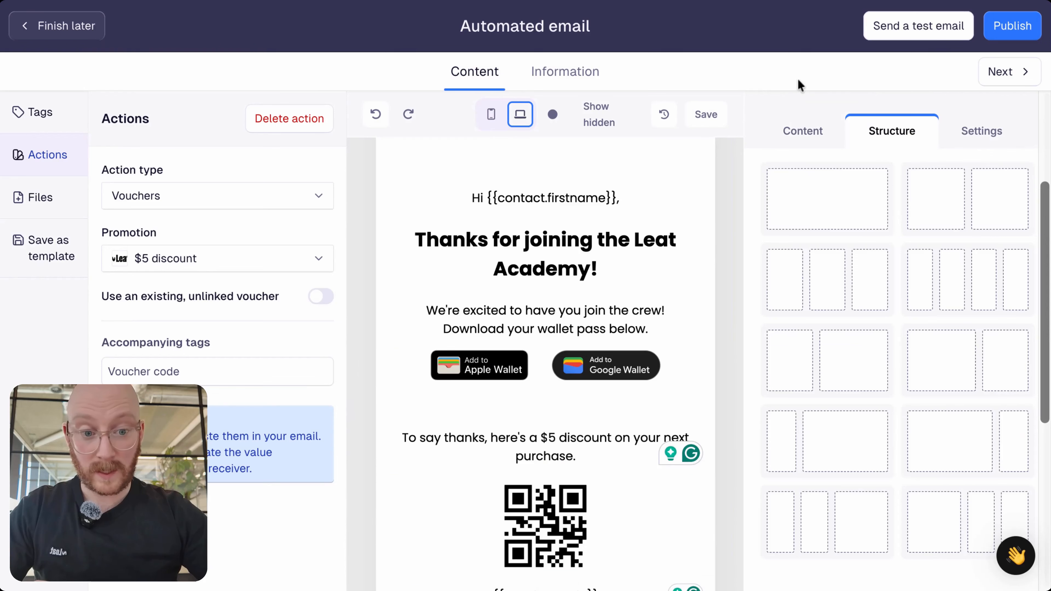
# - Try placing a Loyalty token block below the voucher code text, and delete that block
pyautogui.click(803, 131)
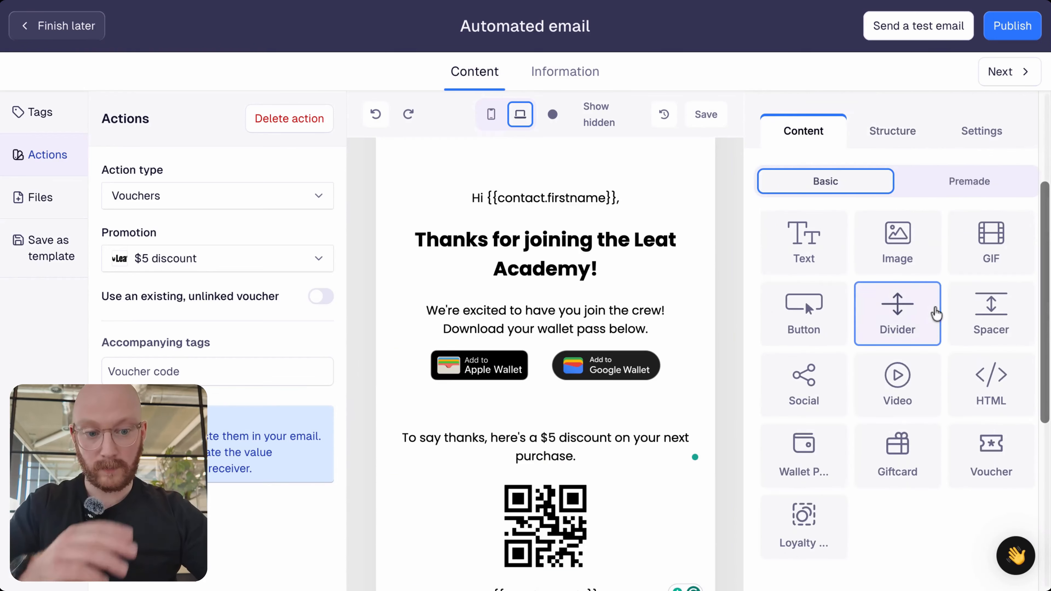
pyautogui.scroll(-1, 983, 307)
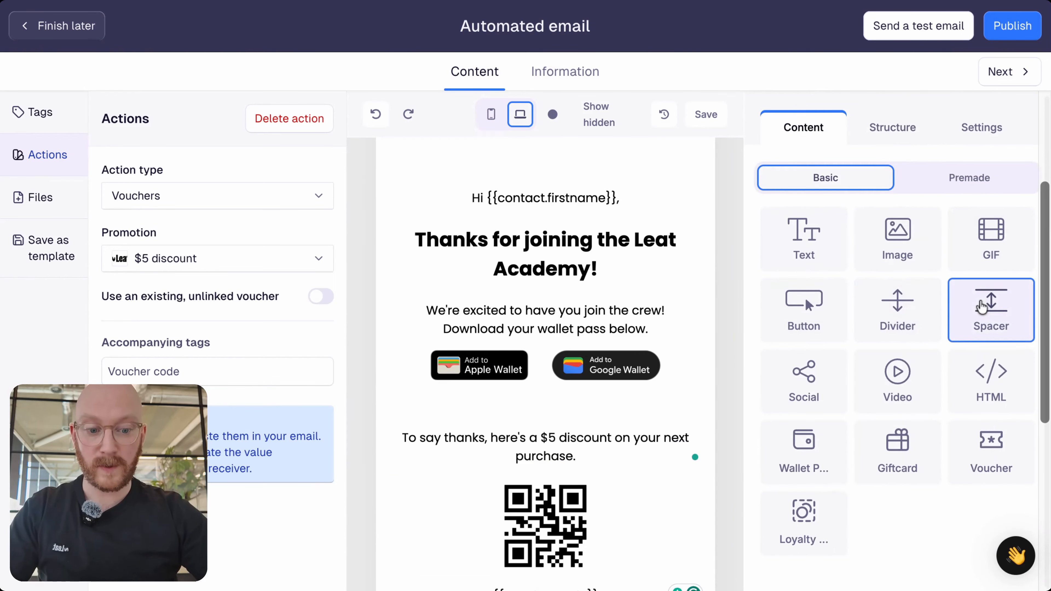
pyautogui.moveTo(804, 379); pyautogui.dragTo(487, 474)
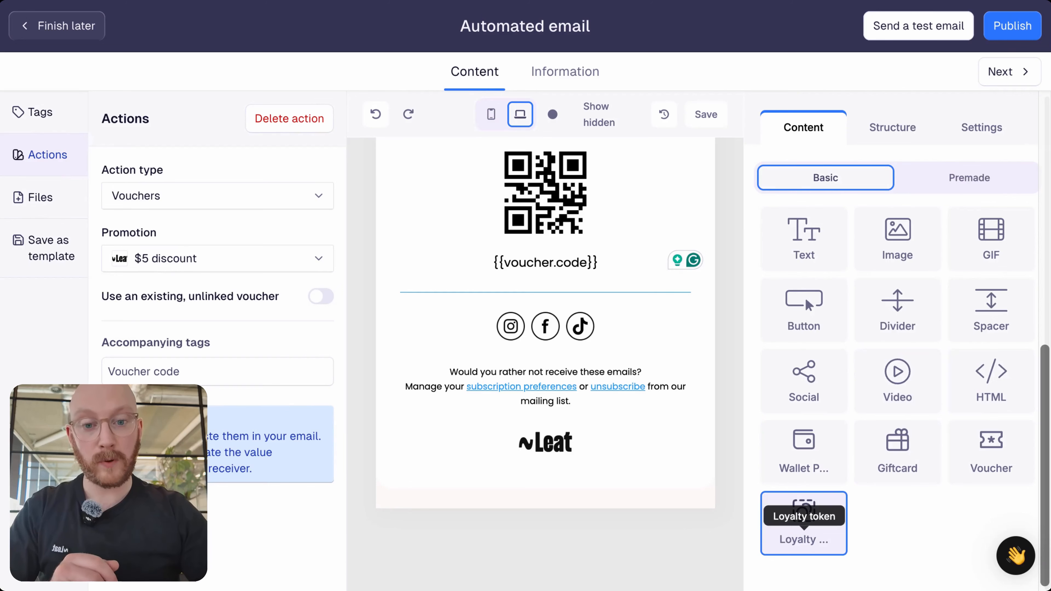
pyautogui.click(804, 523)
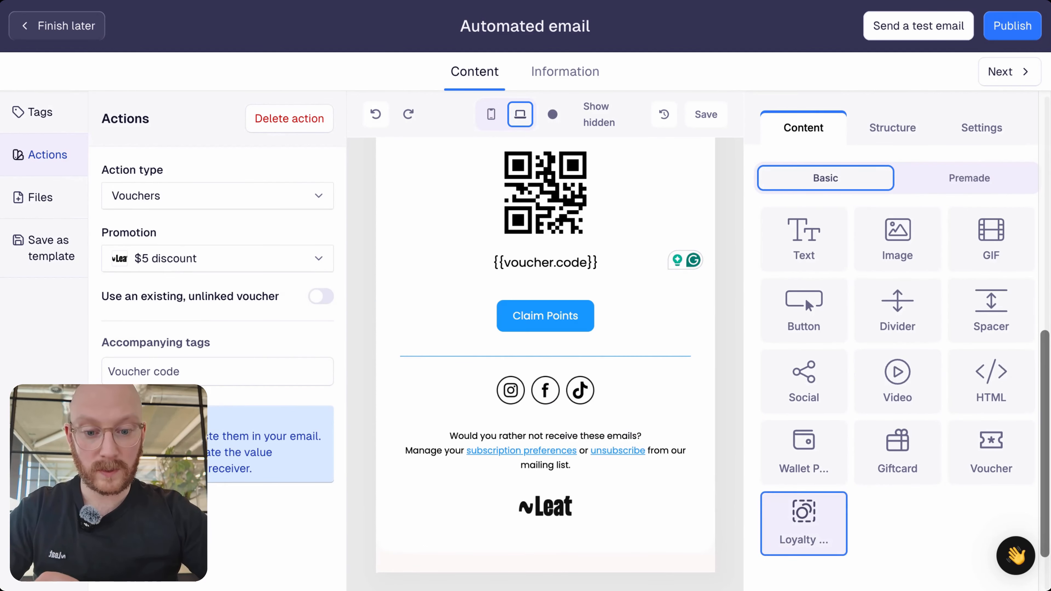
pyautogui.click(705, 357)
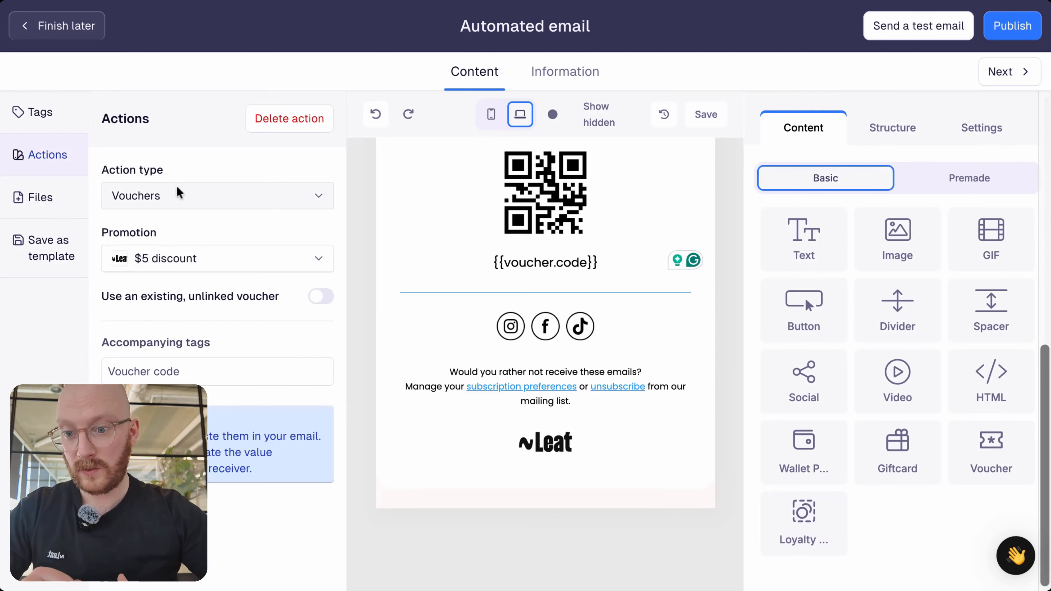
# - Change the email's action to Loyalty token for the Leat Academy business profile with an amount of 20, and submit it
pyautogui.click(176, 191)
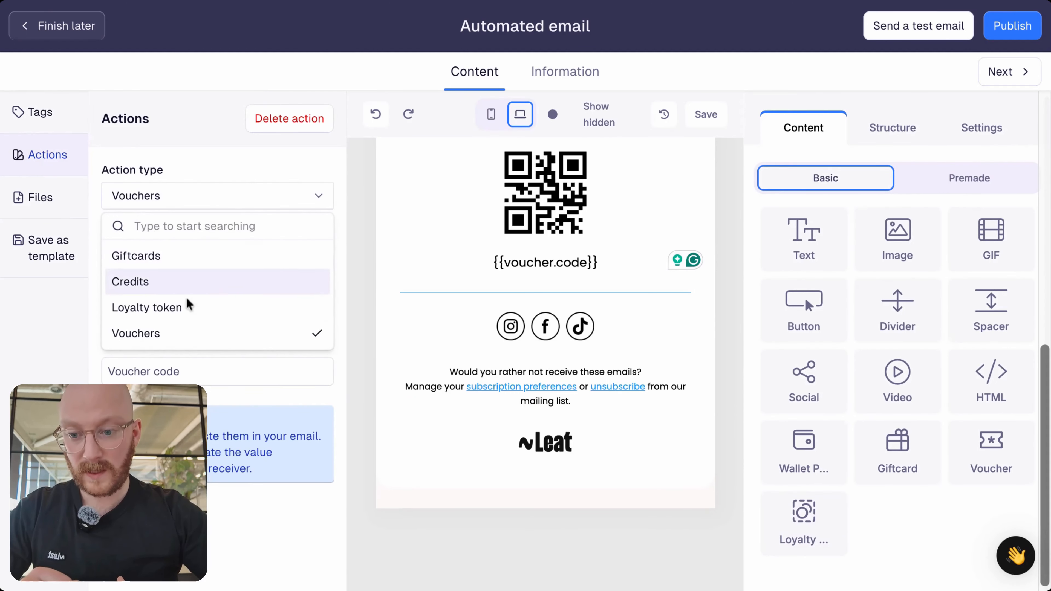
pyautogui.click(165, 308)
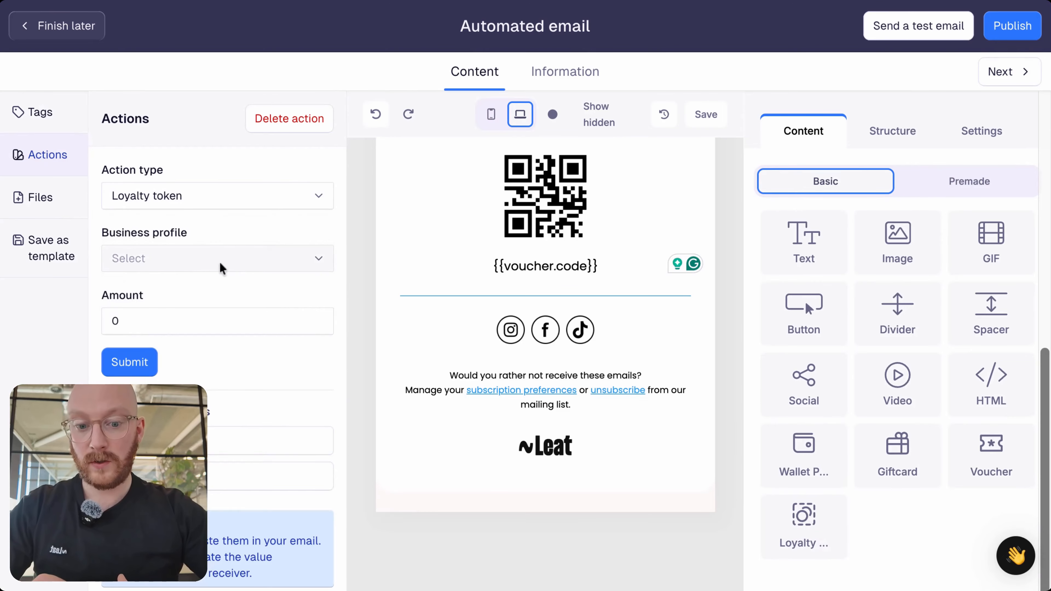
pyautogui.click(162, 261)
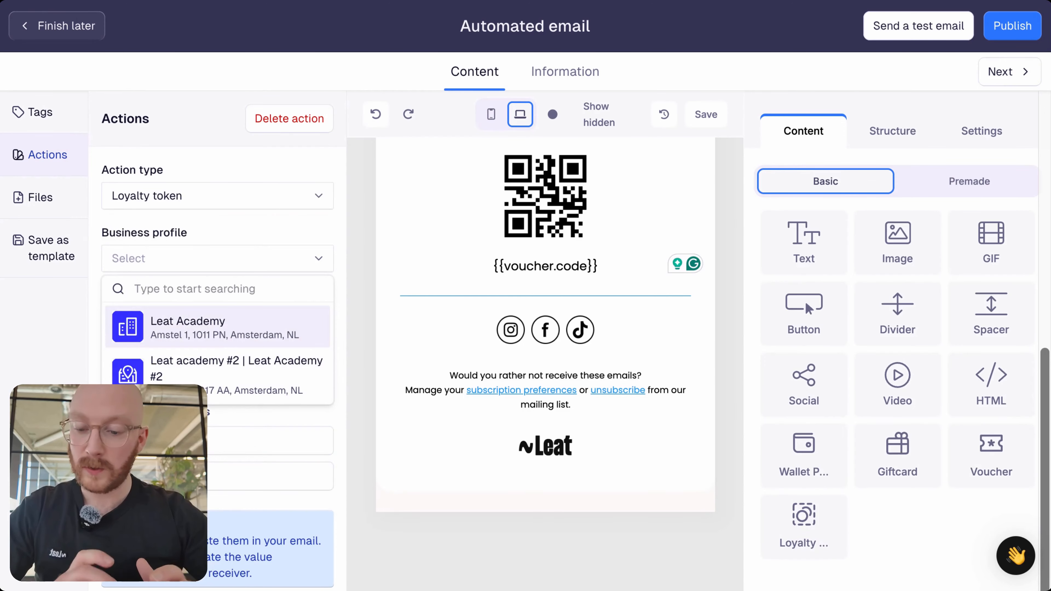
pyautogui.click(186, 329)
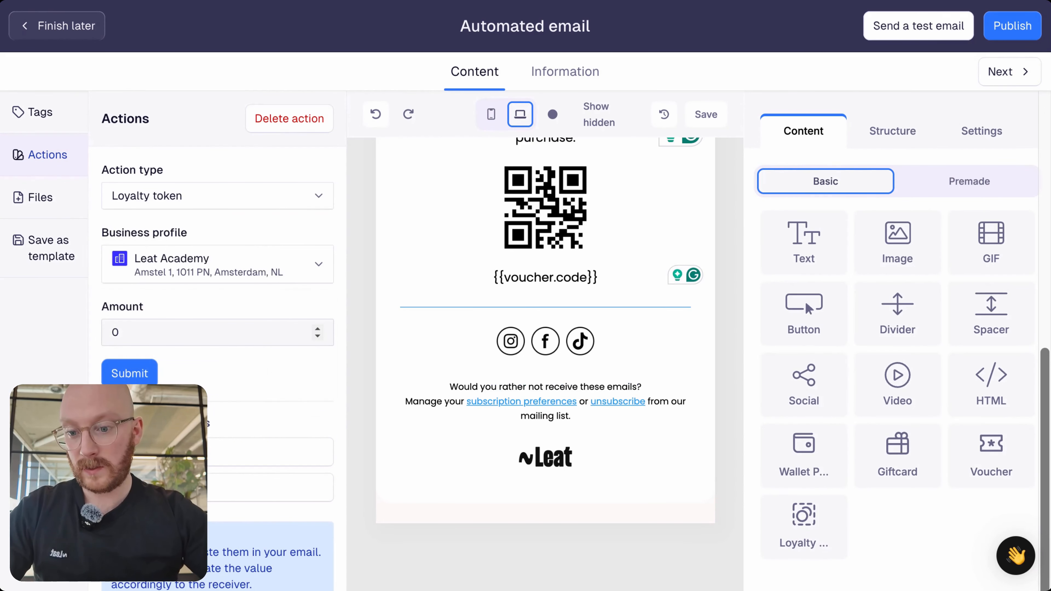
pyautogui.moveTo(166, 331); pyautogui.dragTo(100, 336)
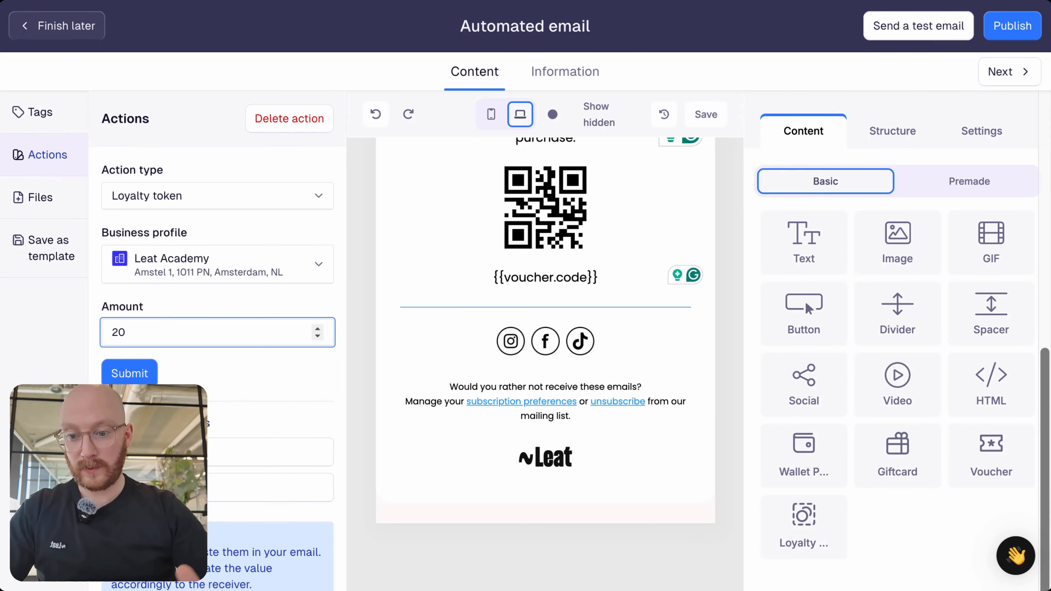
pyautogui.click(217, 387)
pyautogui.click(147, 375)
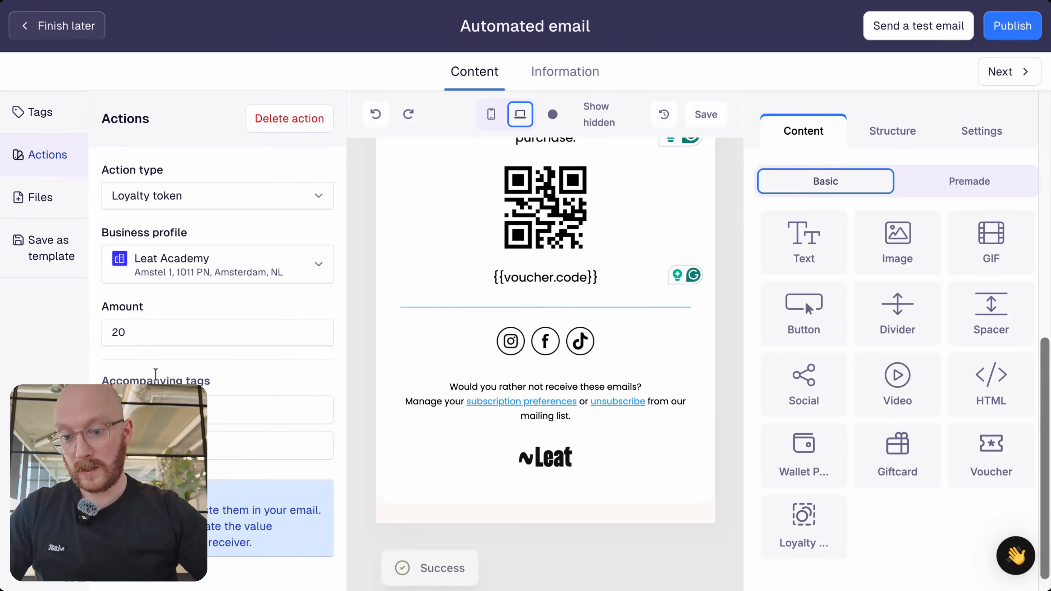
# - Replace the {{voucher.code}} tag below the QR code with the copied {{loyalty_token.url}} tag
pyautogui.click(287, 405)
pyautogui.click(530, 290)
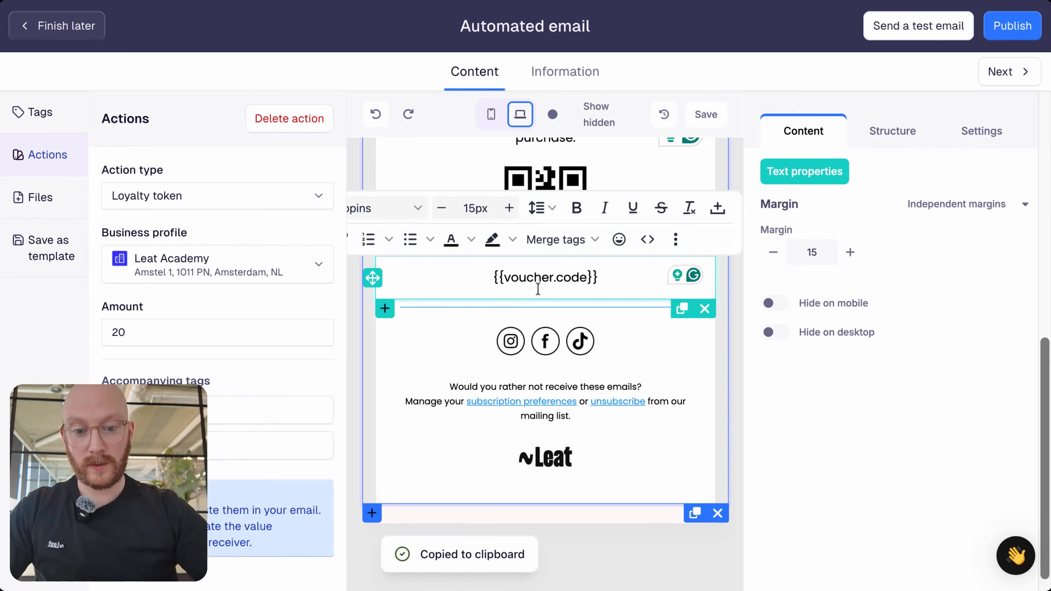
pyautogui.tripleClick(546, 278)
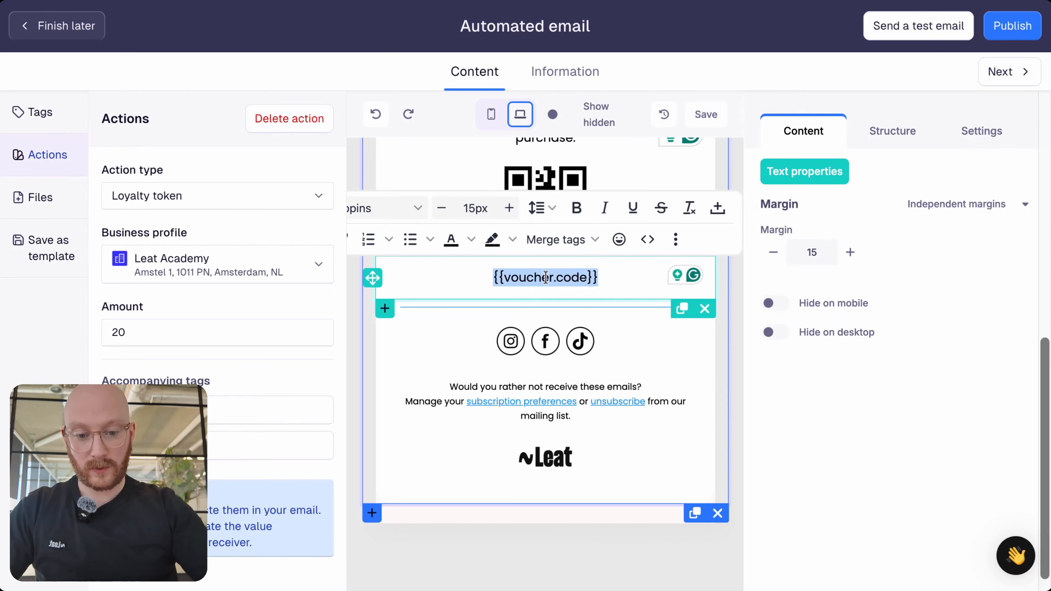
pyautogui.hotkey('ctrl', 'v')
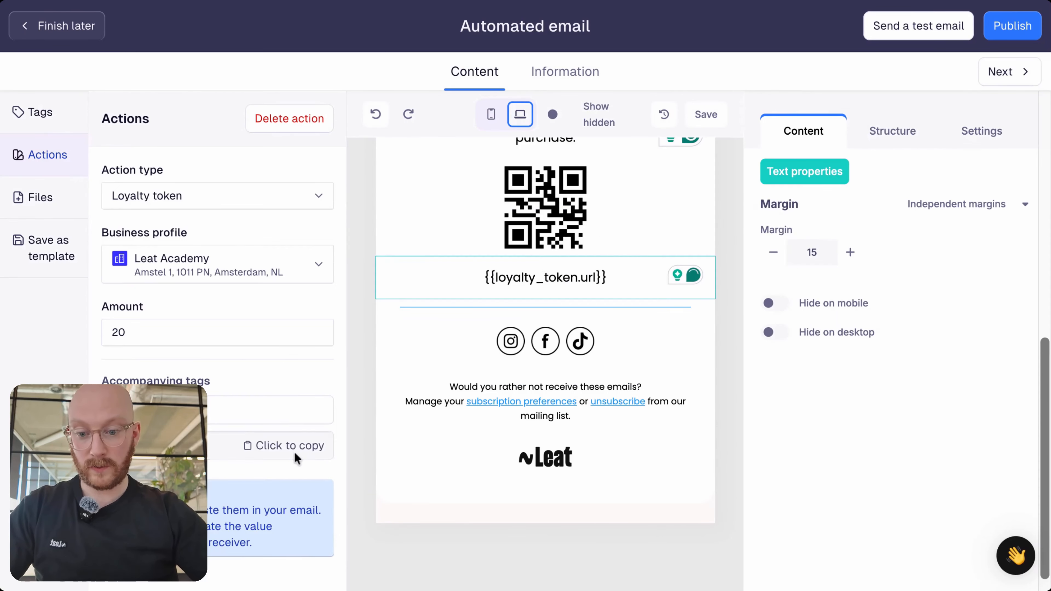
# - Add the copied {{loyalty_token.credits}} tag on a new line below {{loyalty_token.url}}
pyautogui.click(285, 446)
pyautogui.click(625, 283)
pyautogui.scroll(2, 625, 283)
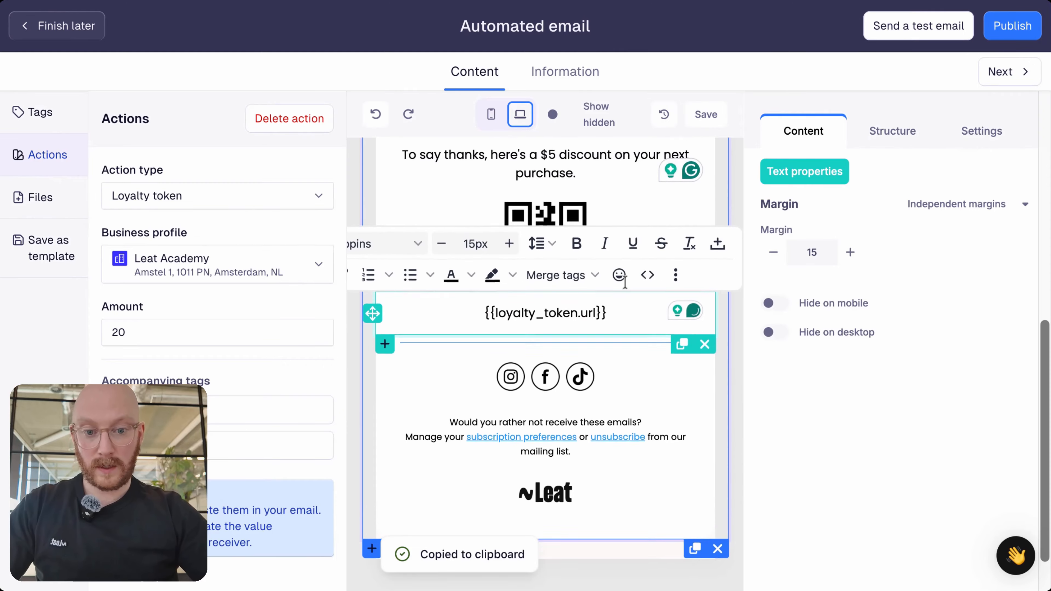
pyautogui.press('Return')
pyautogui.hotkey('ctrl', 'v')
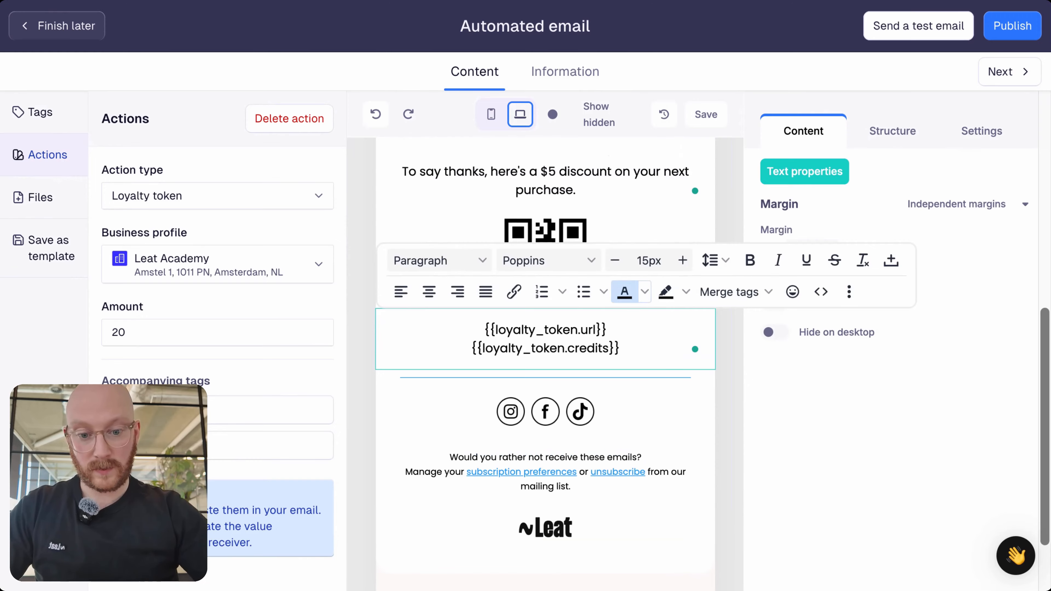
pyautogui.click(624, 294)
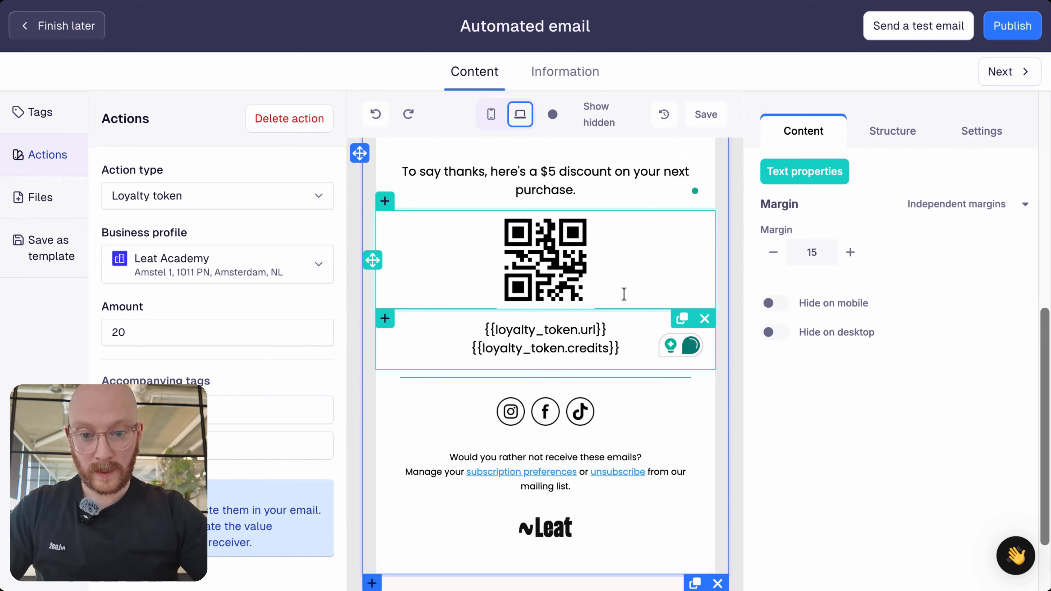
# - Replace the wording after "To say thanks," above the QR code with "we've added 20 points to your account already!"
pyautogui.click(578, 187)
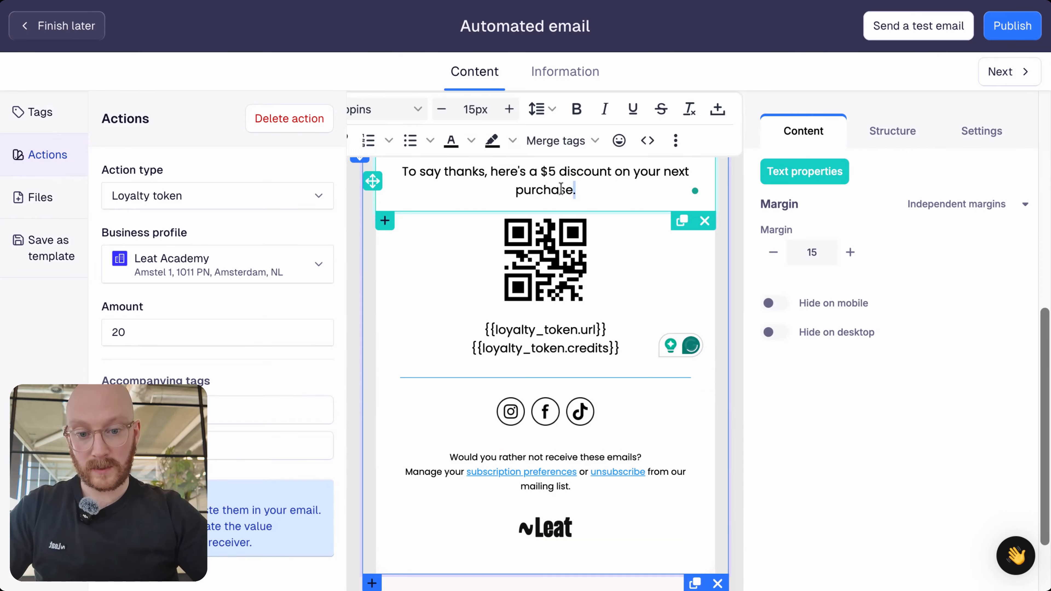
pyautogui.moveTo(575, 190); pyautogui.dragTo(494, 174)
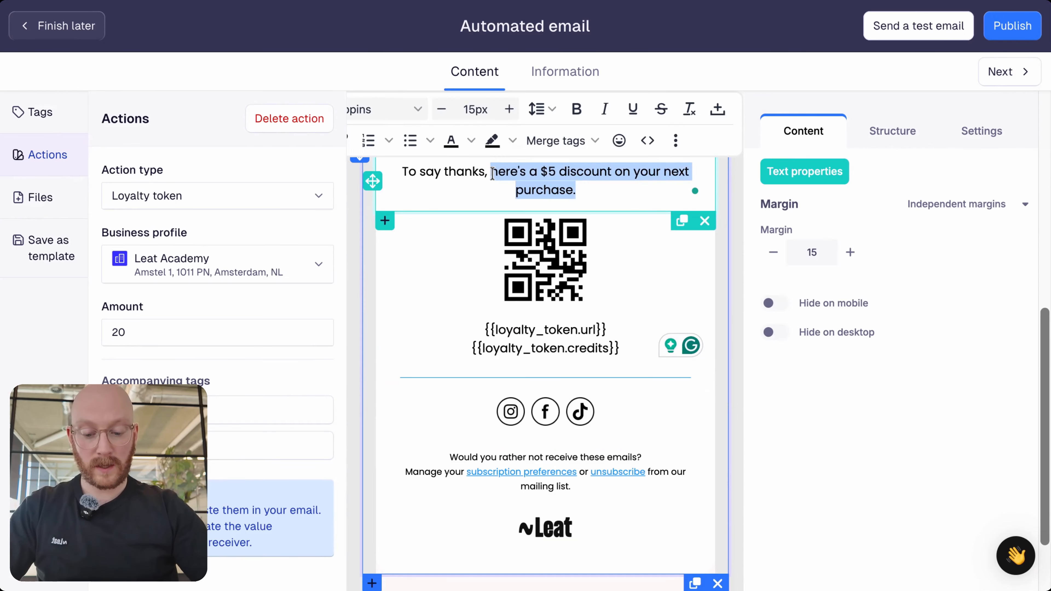
pyautogui.write("we've added ")
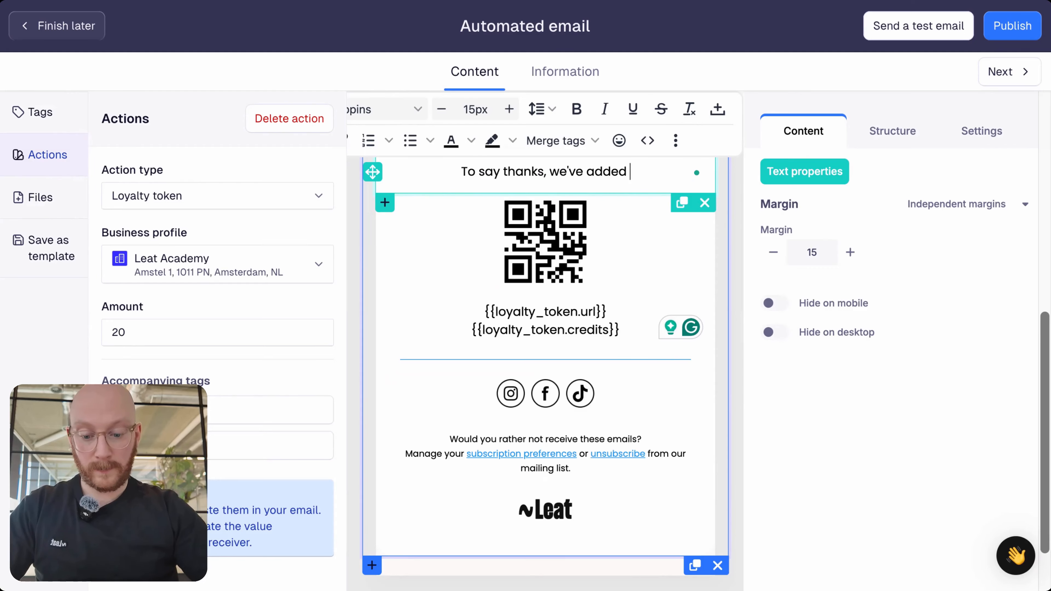
pyautogui.write('20 points to')
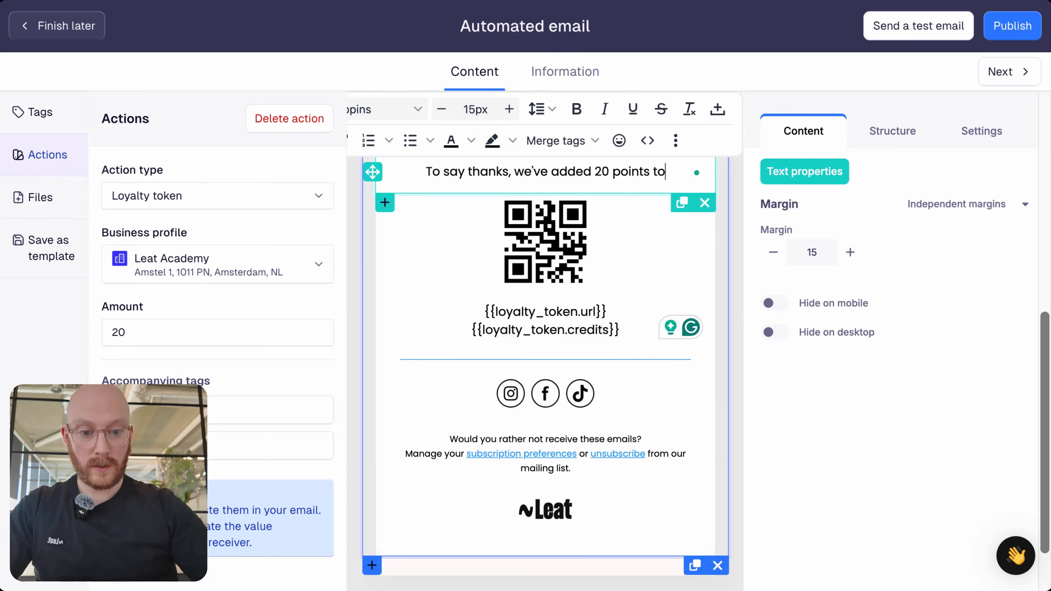
pyautogui.write(' your account alre')
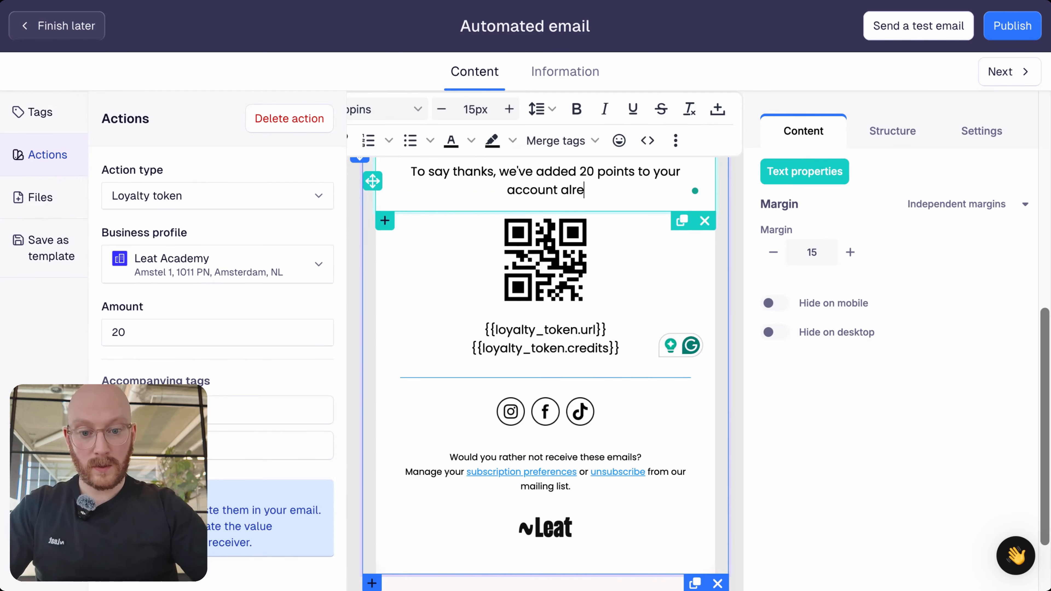
pyautogui.write('ady!')
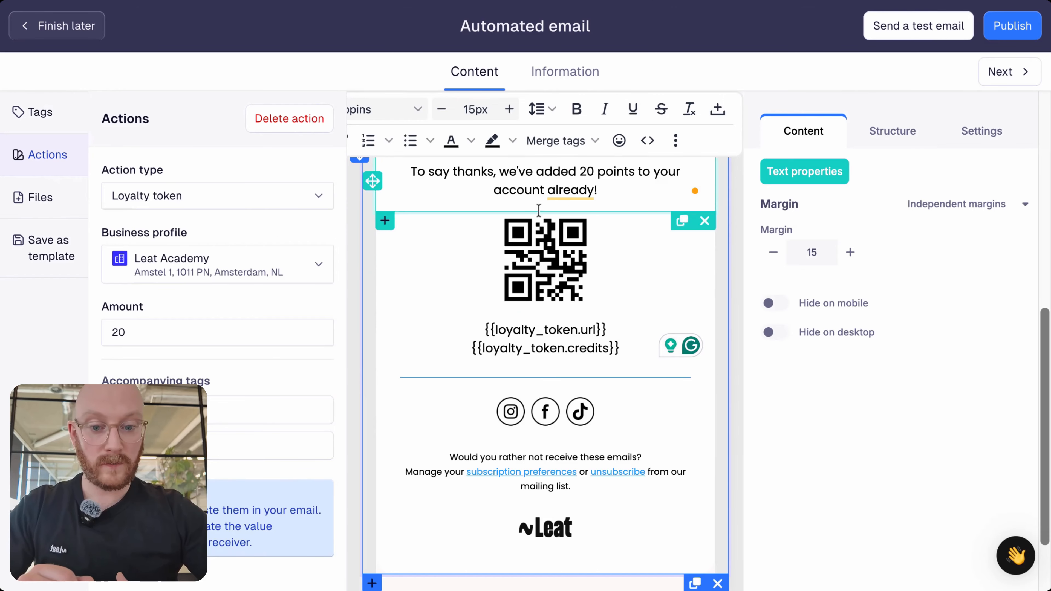
# - Change the email's action type to Vouchers with the $5 discount promotion
pyautogui.click(559, 288)
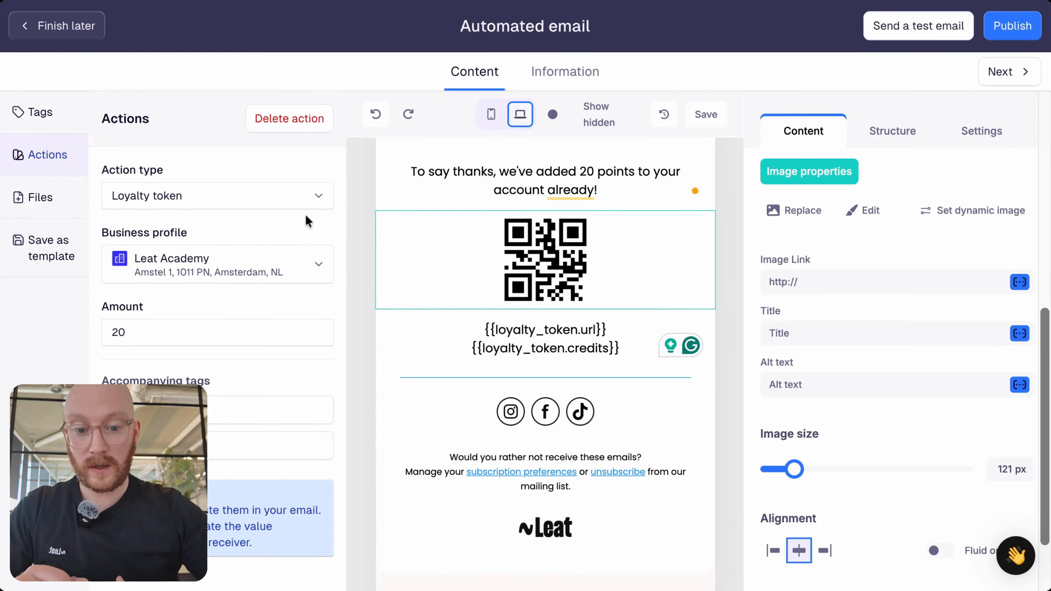
pyautogui.click(271, 195)
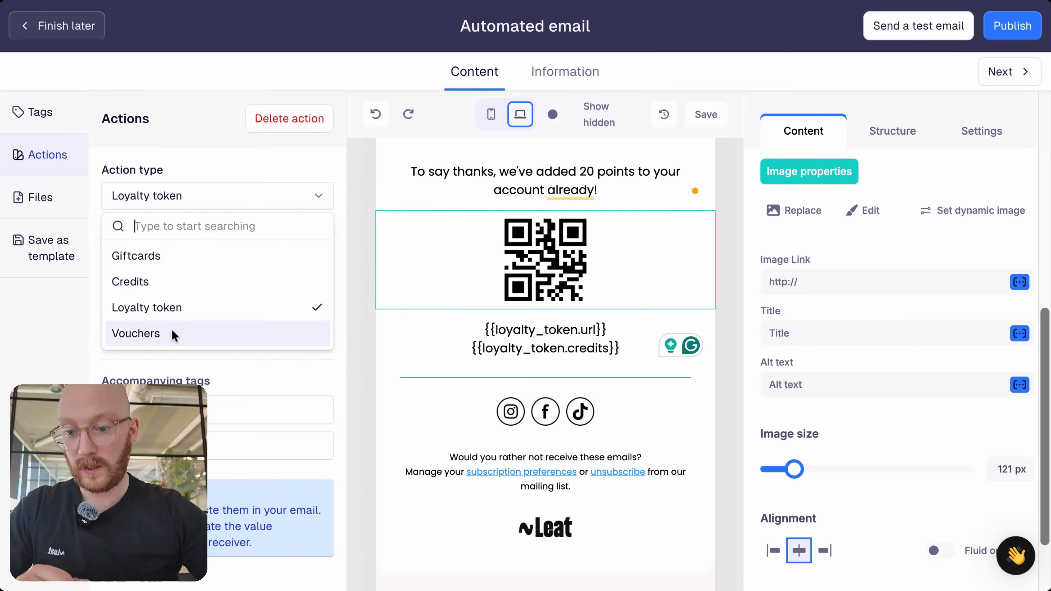
pyautogui.click(200, 333)
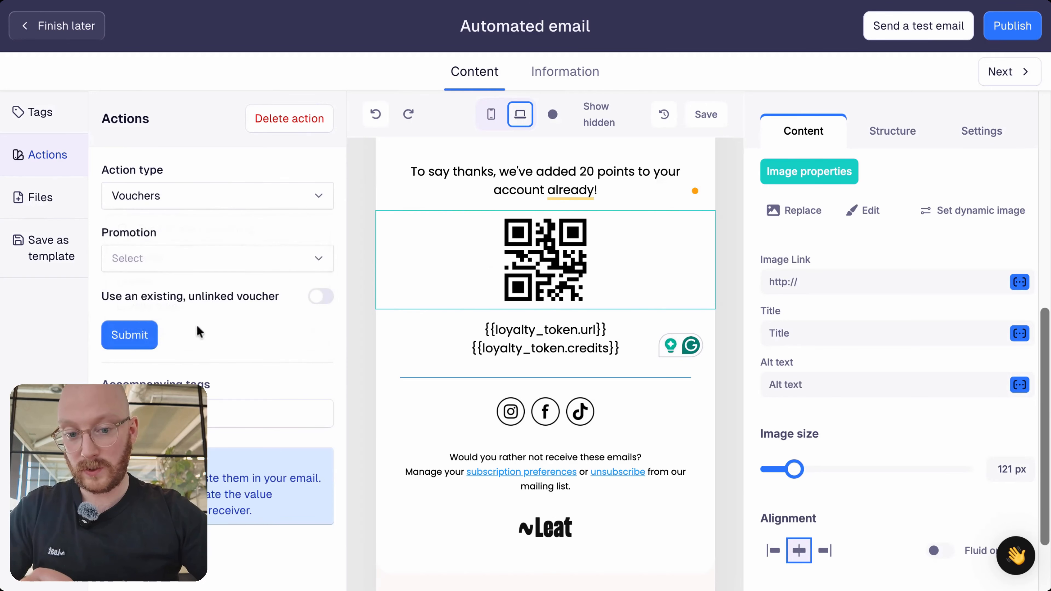
pyautogui.click(265, 253)
pyautogui.click(194, 297)
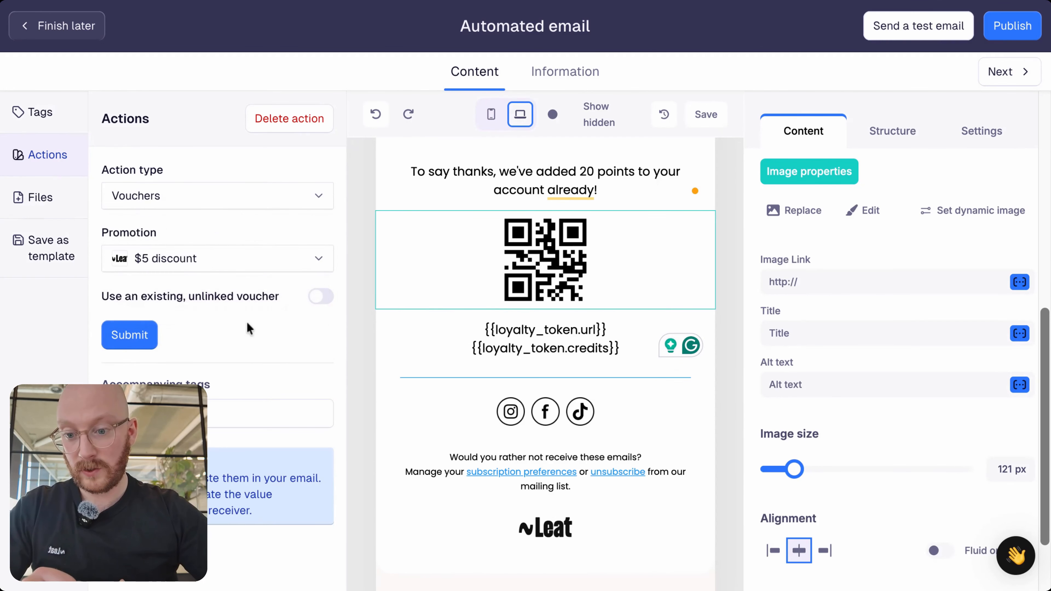
# - Submit the voucher action and replace both loyalty token tags below the QR code with the copied {{voucher.code}} tag
pyautogui.click(307, 414)
pyautogui.click(129, 334)
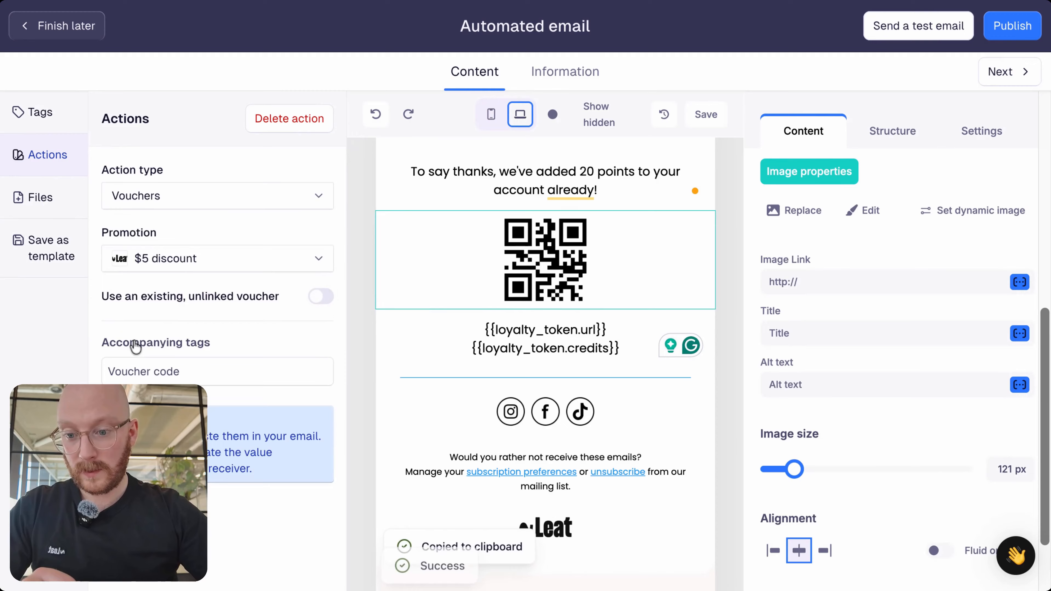
pyautogui.tripleClick(554, 343)
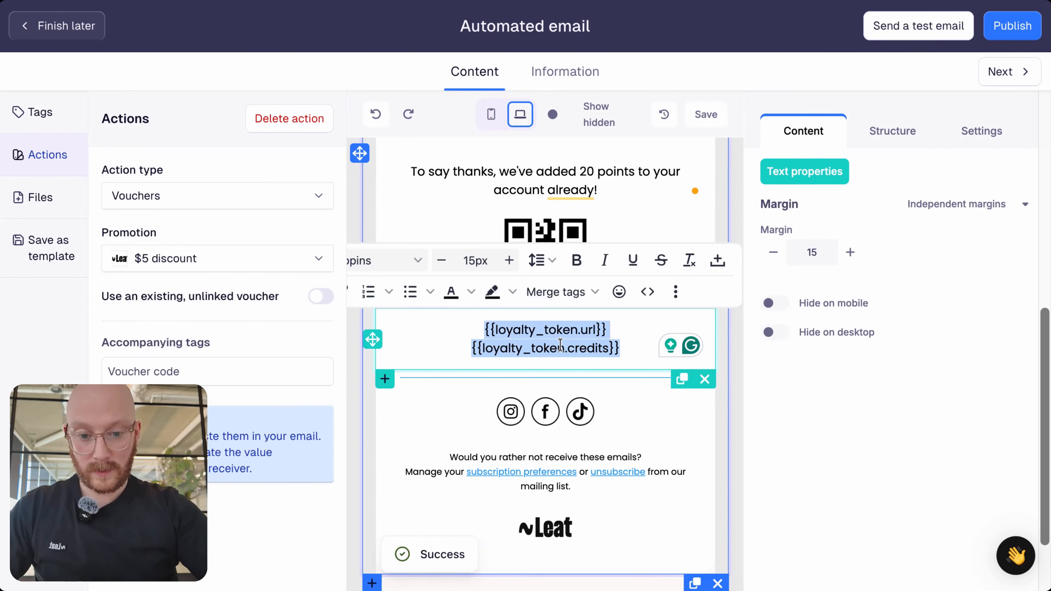
pyautogui.hotkey('ctrl', 'v')
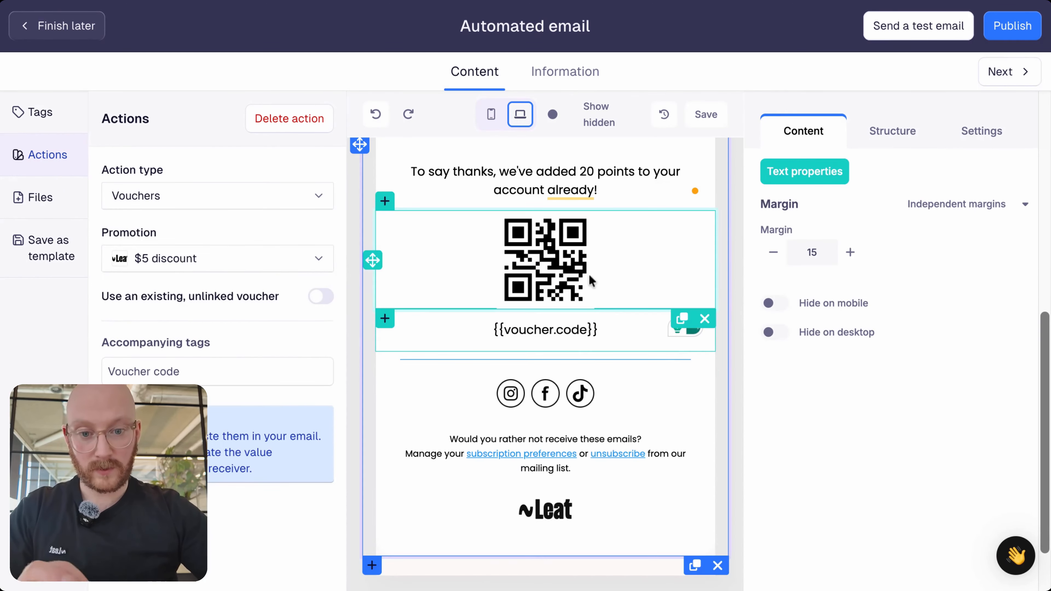
# - Switch to the mobile preview and check the email's layout from the logo down to the footer
pyautogui.scroll(10, 588, 274)
pyautogui.scroll(-3, 589, 275)
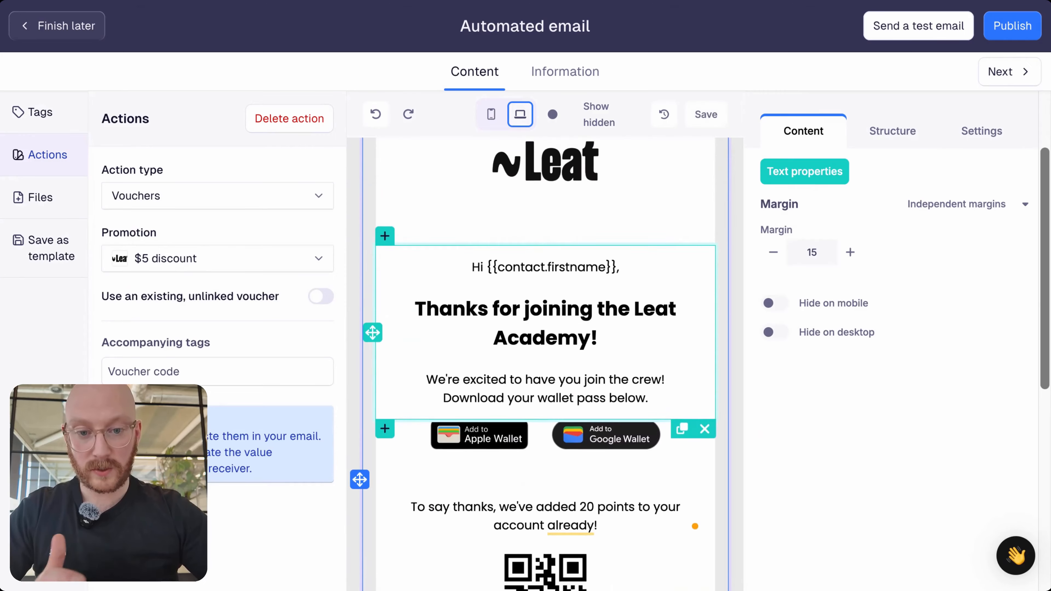
pyautogui.scroll(2, 546, 331)
pyautogui.click(491, 114)
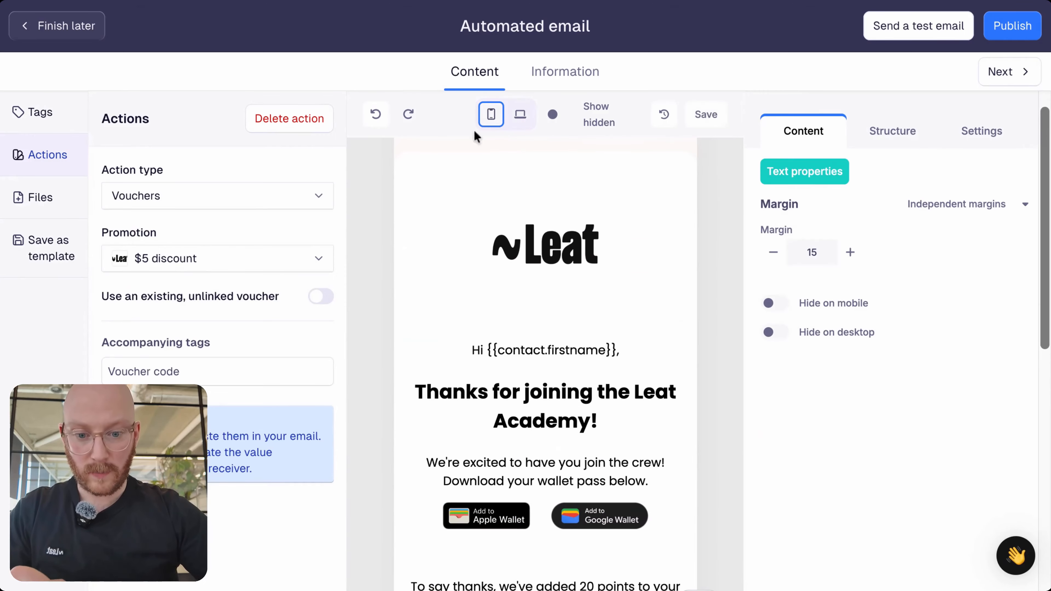
pyautogui.scroll(-5, 534, 331)
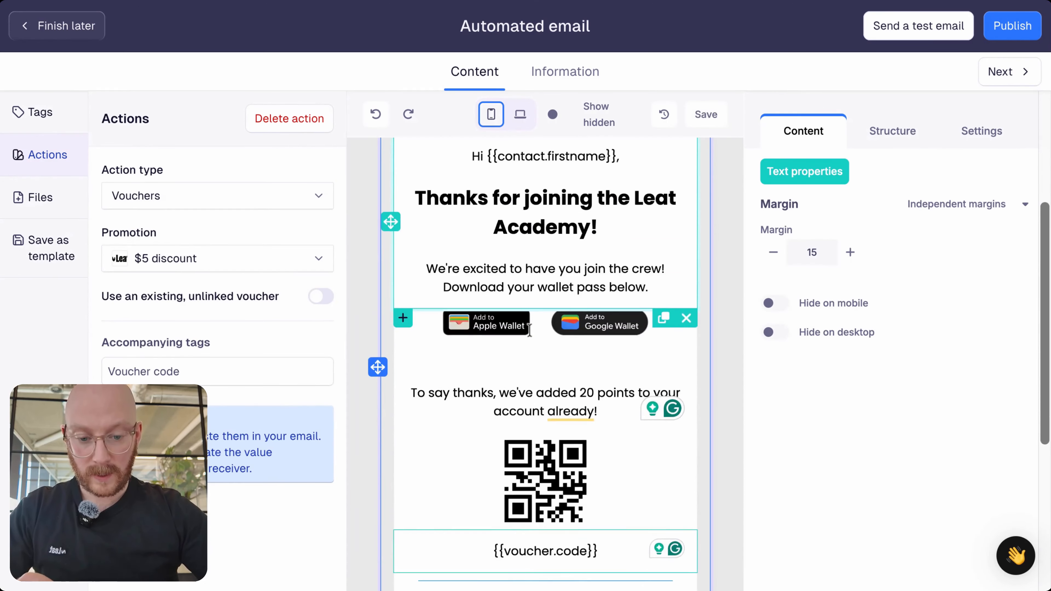
pyautogui.scroll(-5, 530, 329)
pyautogui.scroll(10, 546, 357)
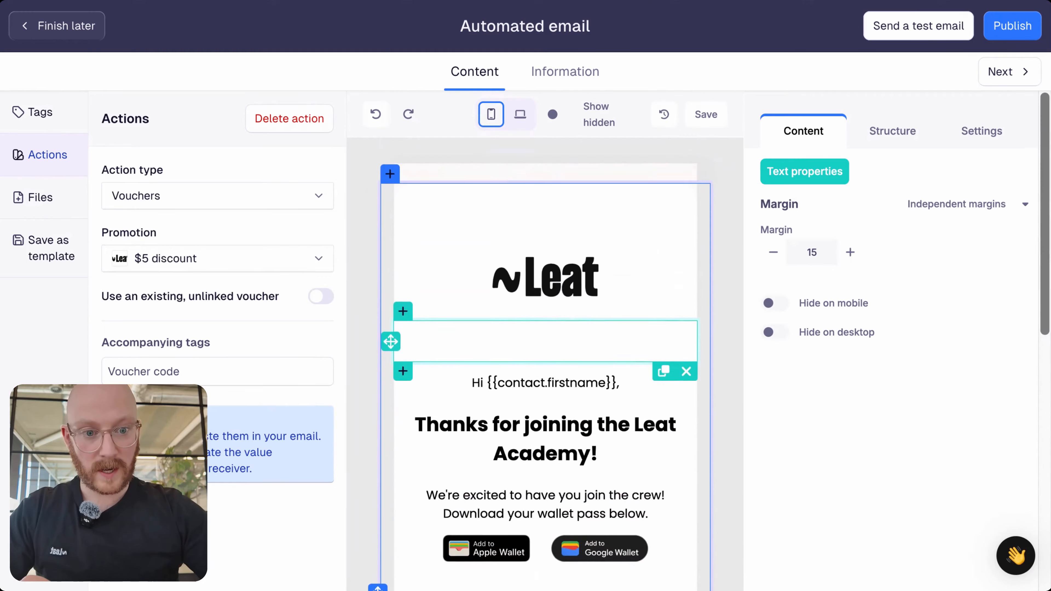
# - Replace the invisible header's preview text with "You're in! Welcome to the Leat Academy. Here's 20 points"
pyautogui.click(906, 133)
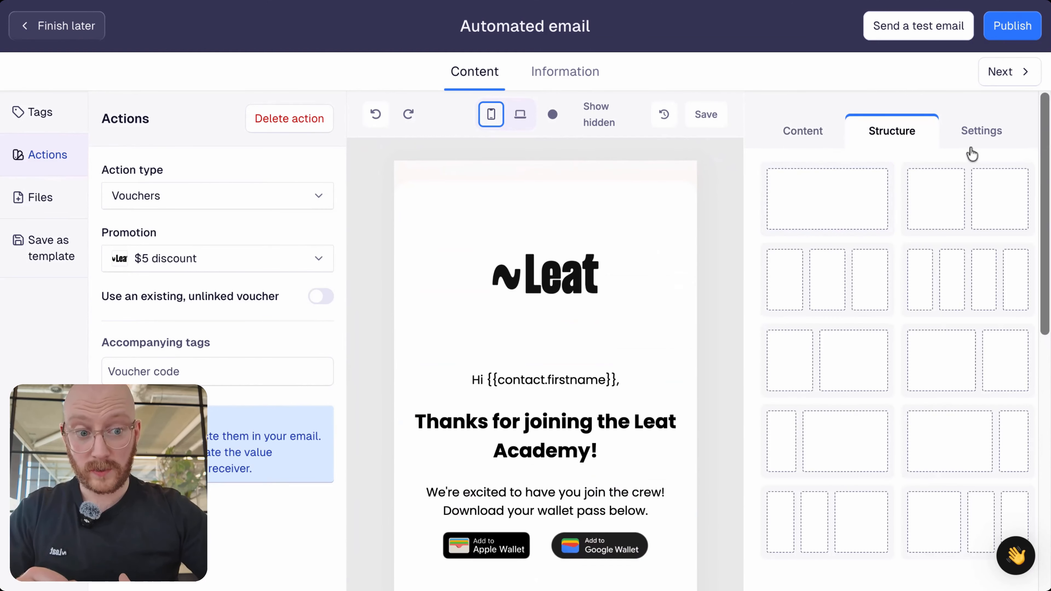
pyautogui.click(987, 136)
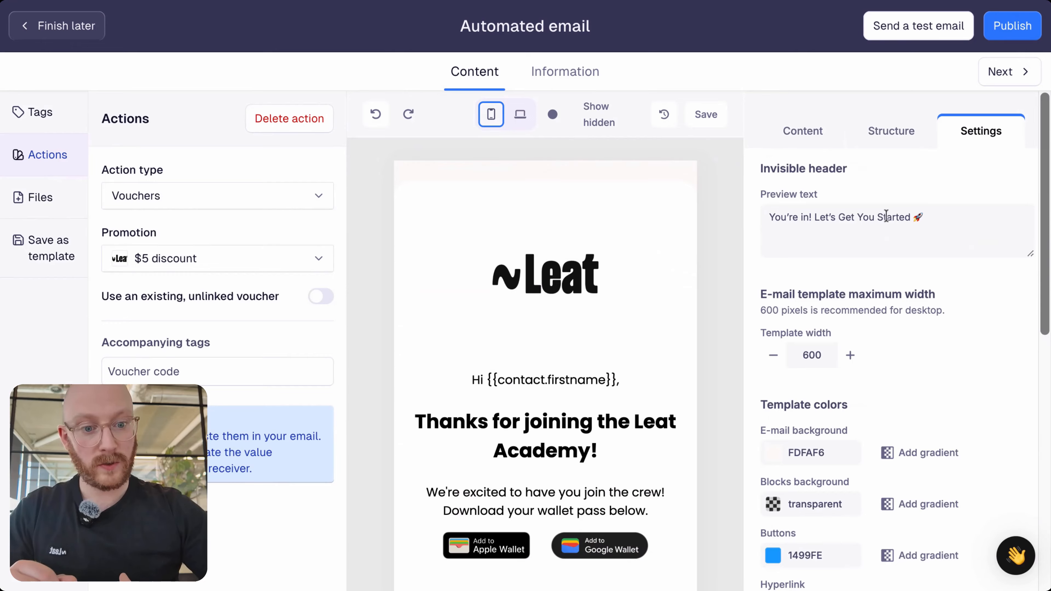
pyautogui.click(955, 221)
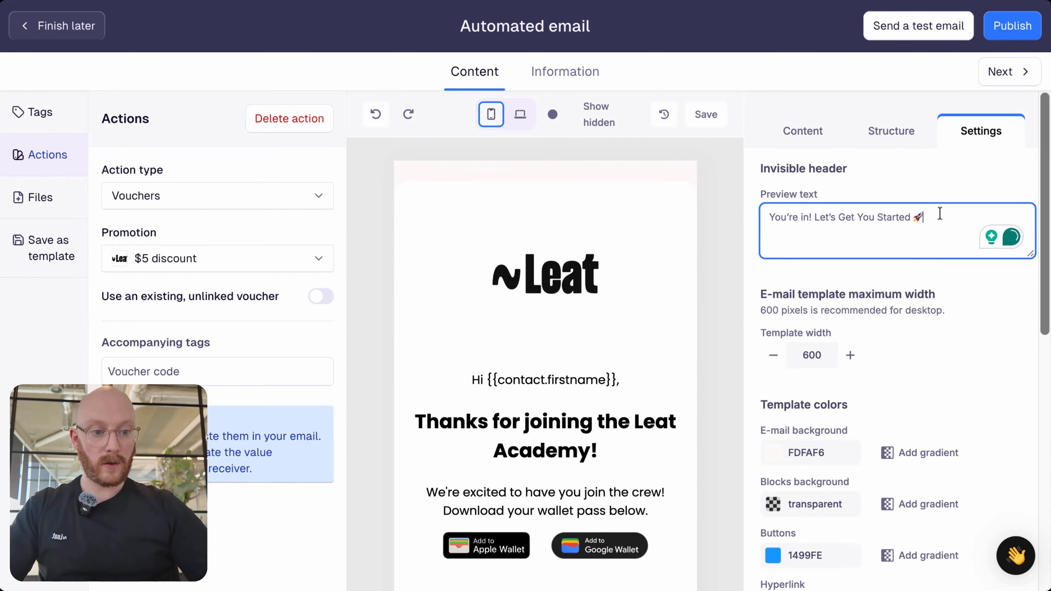
pyautogui.moveTo(940, 216); pyautogui.dragTo(725, 226)
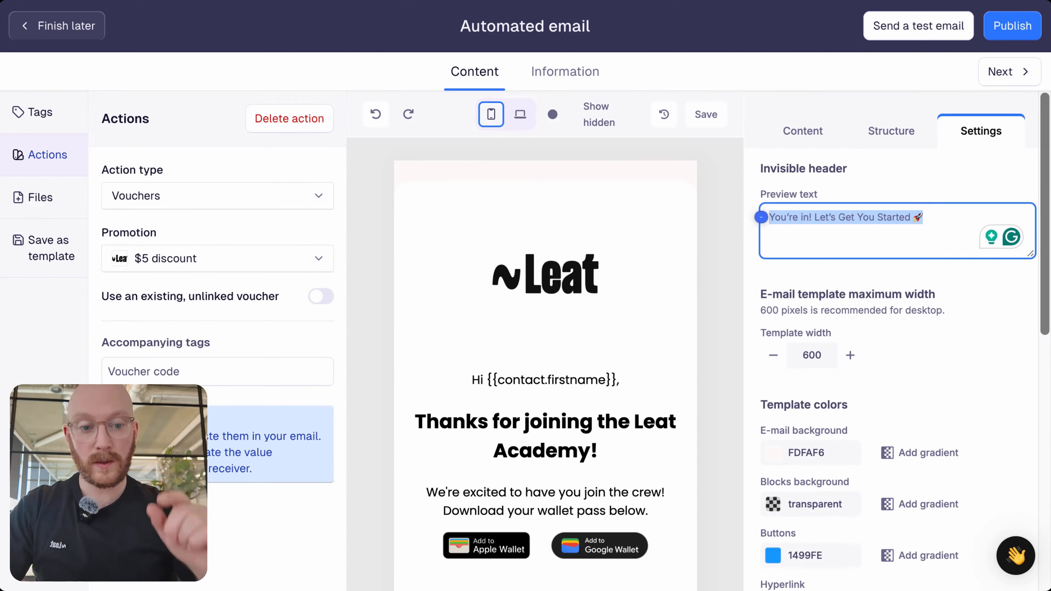
pyautogui.write('Yo')
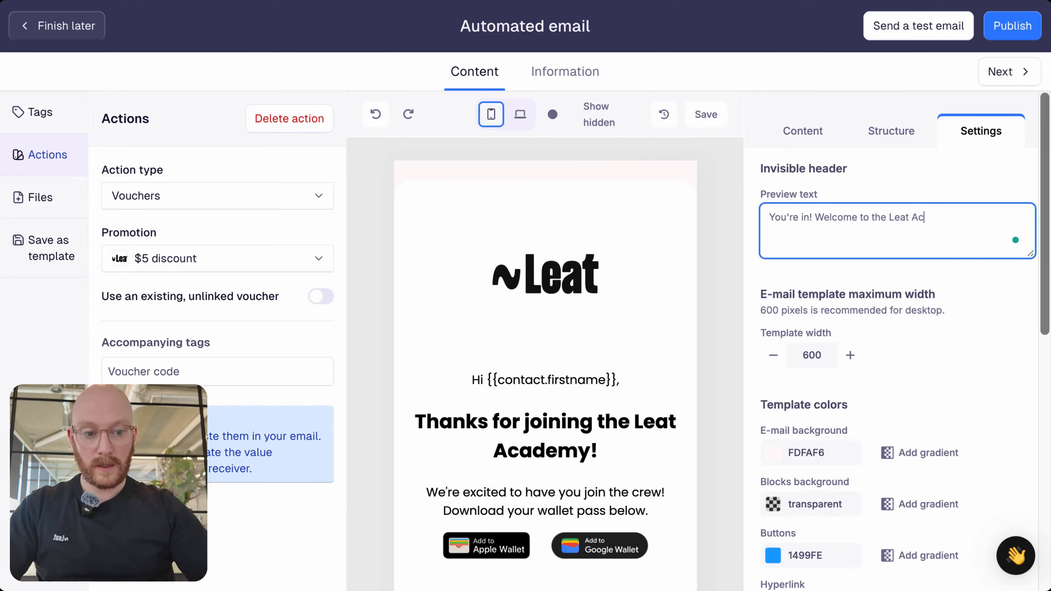
pyautogui.write('y')
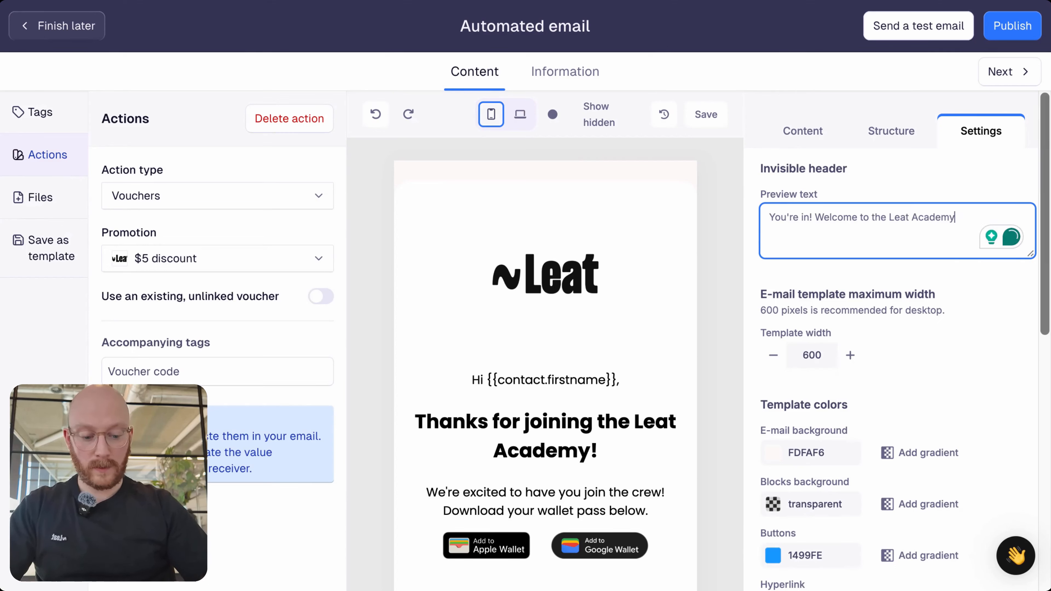
pyautogui.write(". Here's")
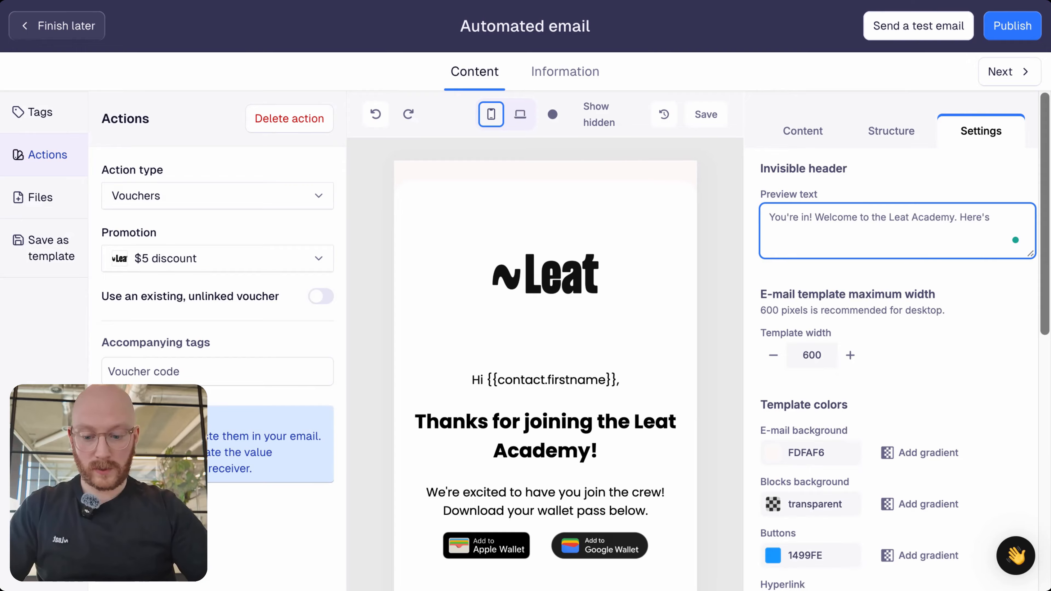
pyautogui.write(' 20 poi')
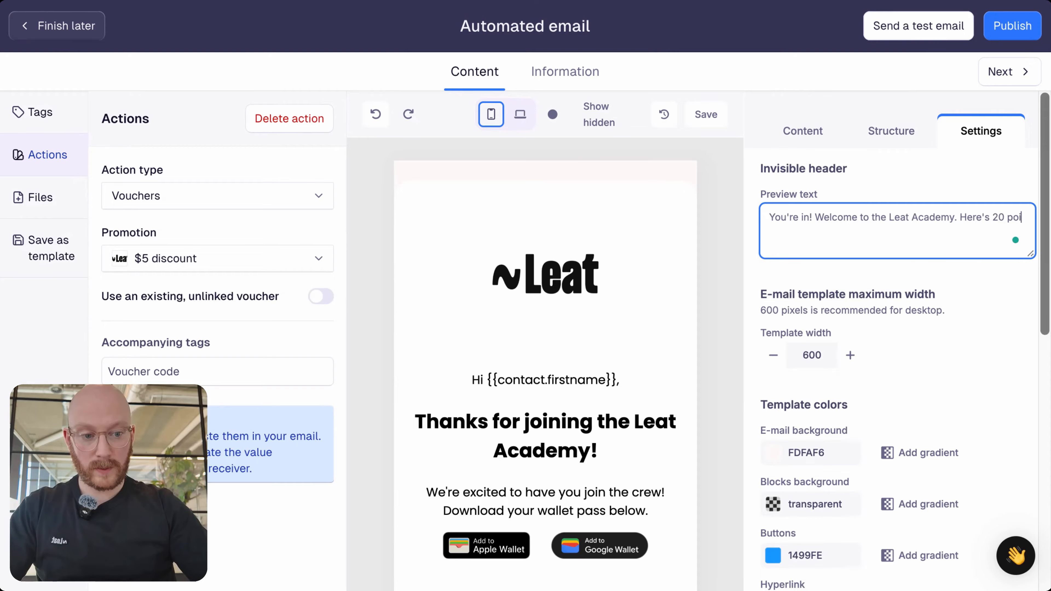
pyautogui.write('nts')
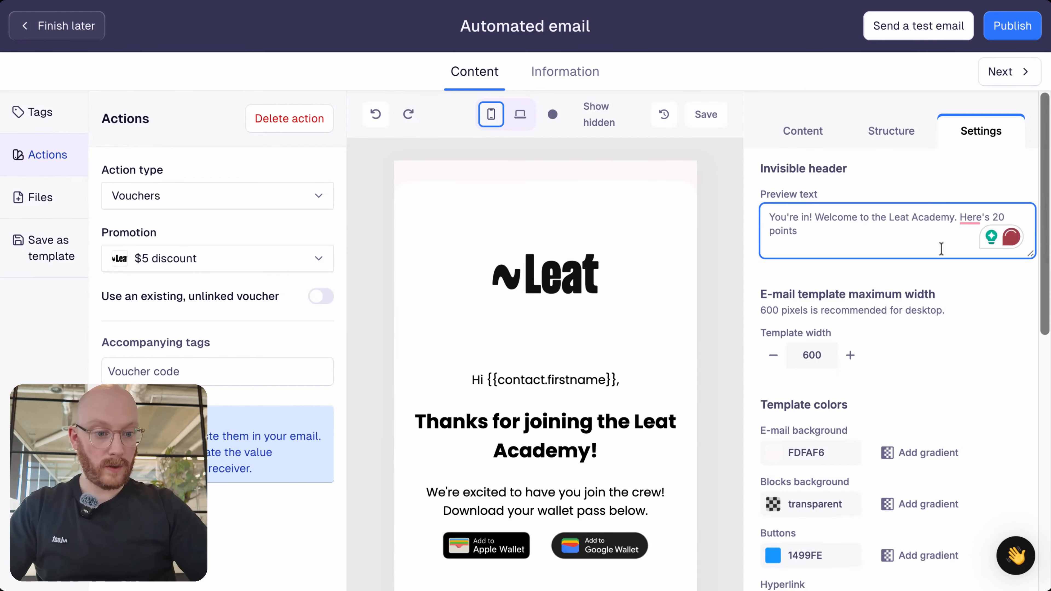
# - Replace "20 points" in the preview text with "$5 to get you started."
pyautogui.moveTo(994, 217); pyautogui.dragTo(995, 246)
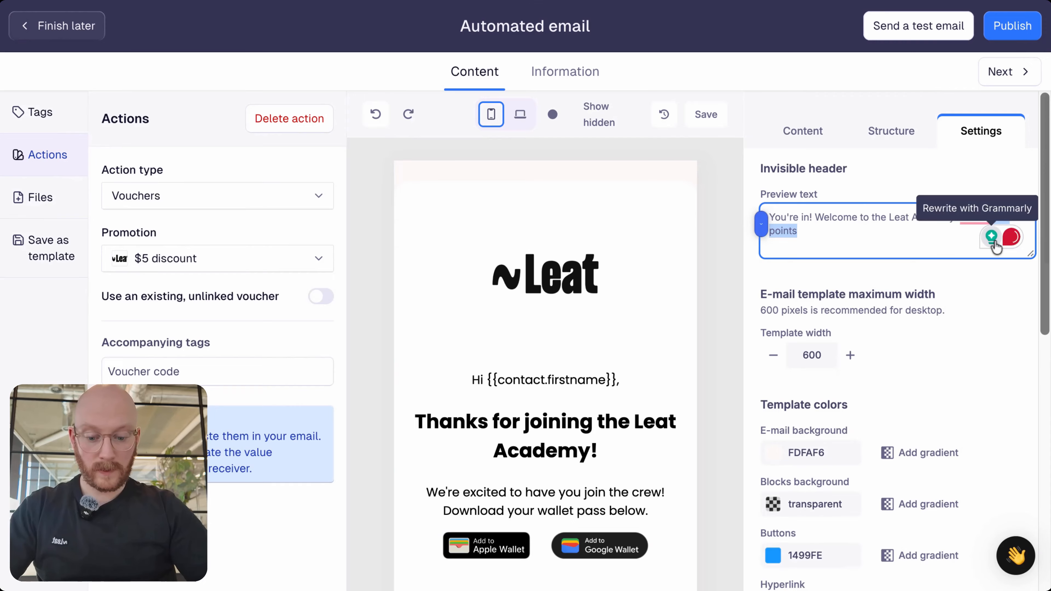
pyautogui.write('$5 t')
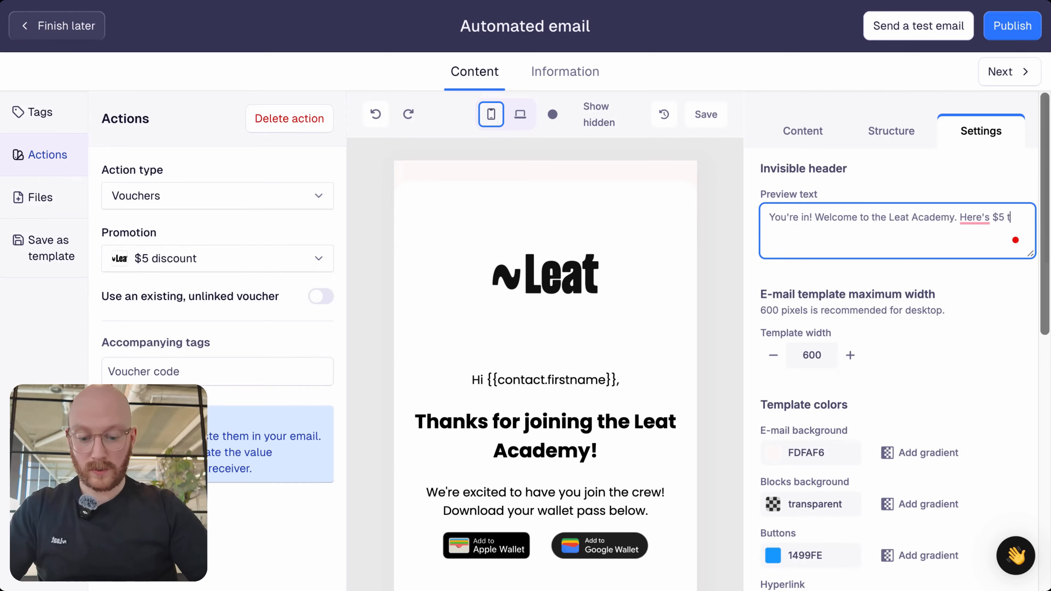
pyautogui.write('o get you ')
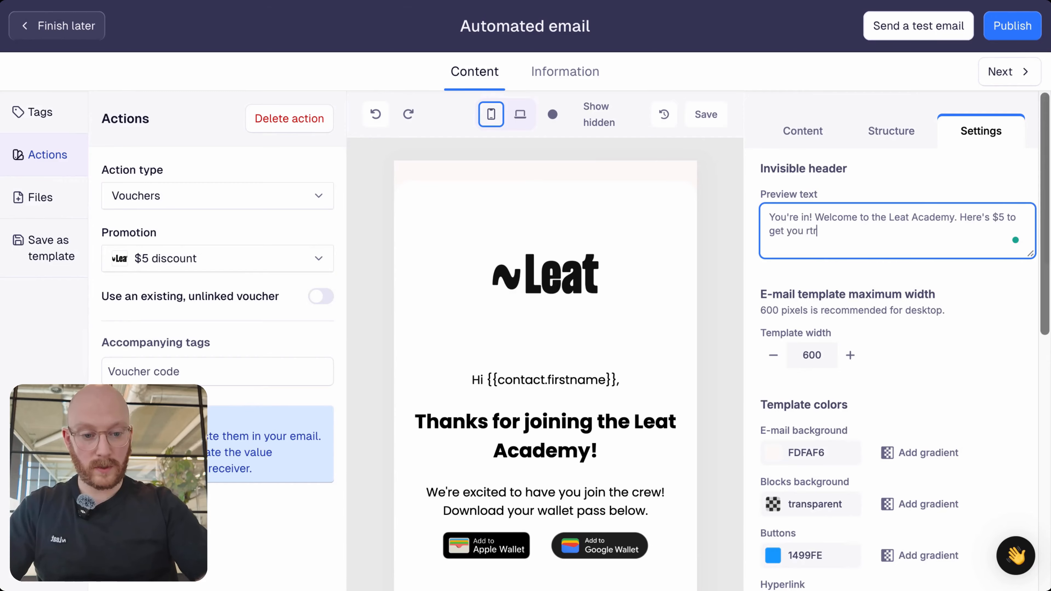
pyautogui.write('started.')
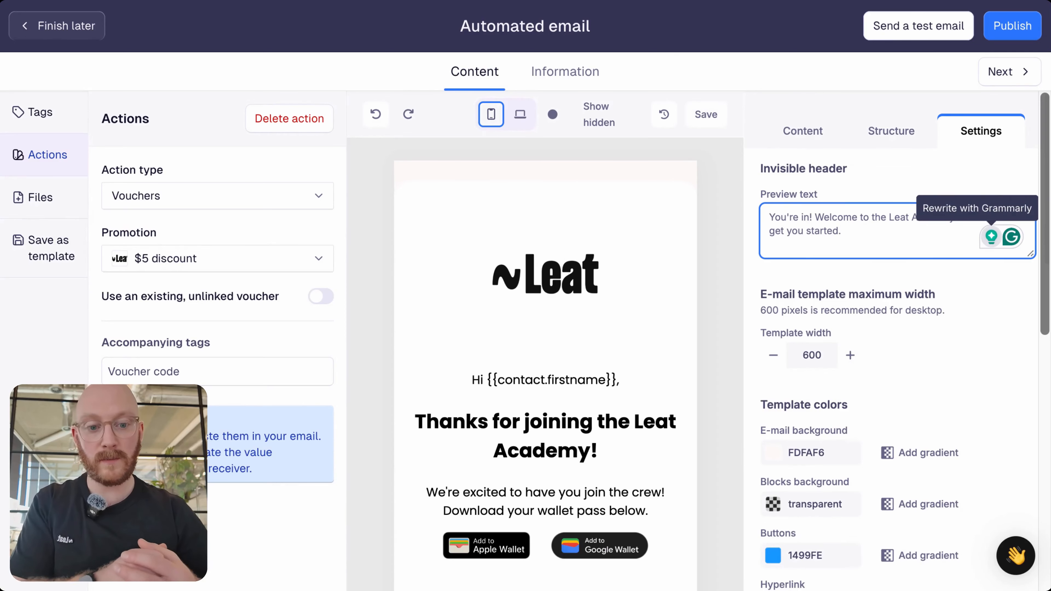
pyautogui.click(989, 313)
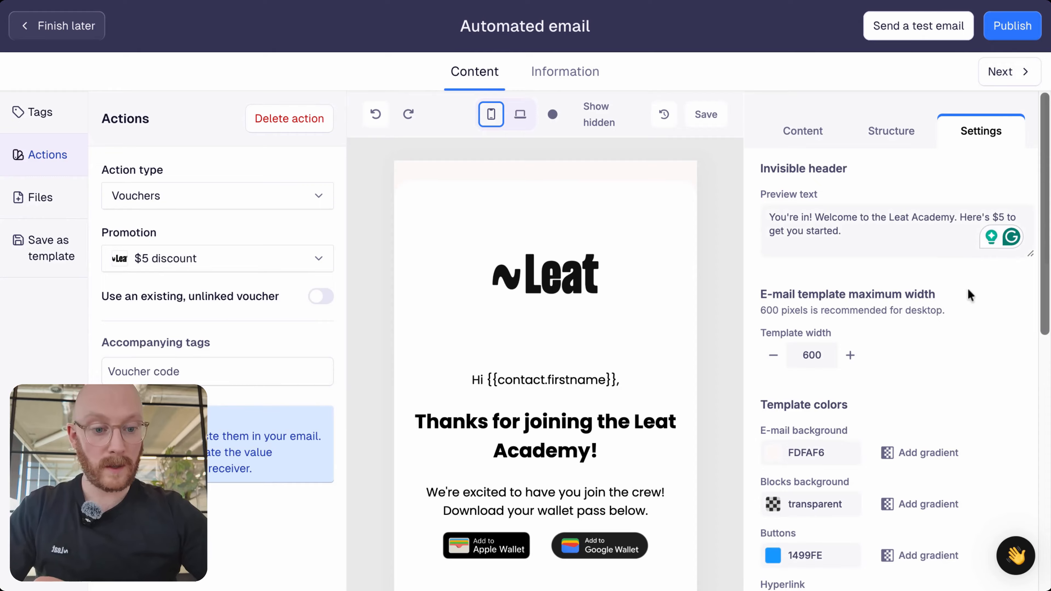
# - Set the template's e-mail background to the predefined yellow FFFF4F
pyautogui.scroll(-2, 968, 290)
pyautogui.scroll(-2, 967, 293)
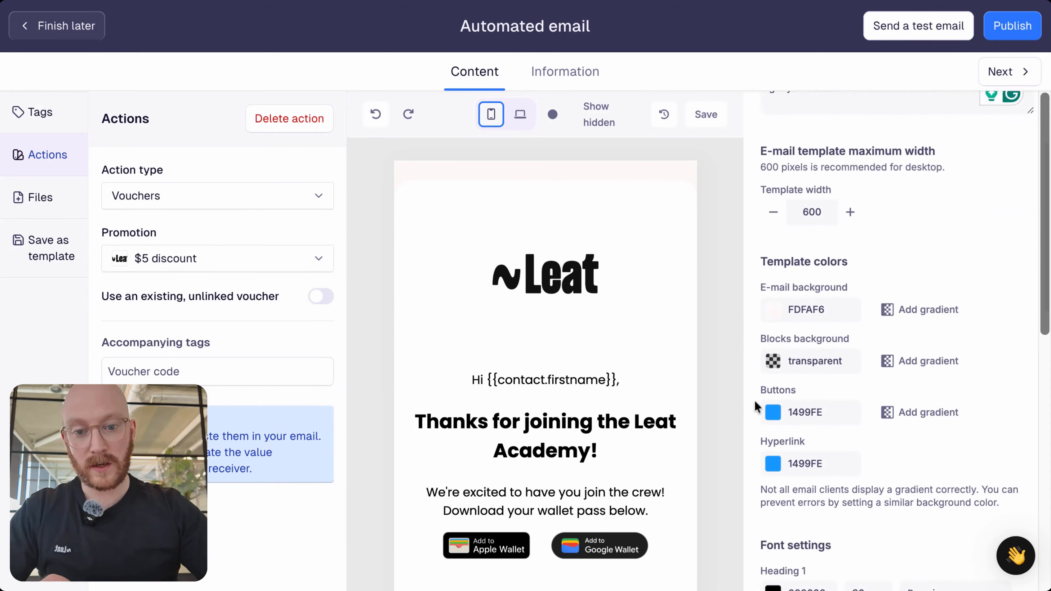
pyautogui.scroll(-1, 755, 400)
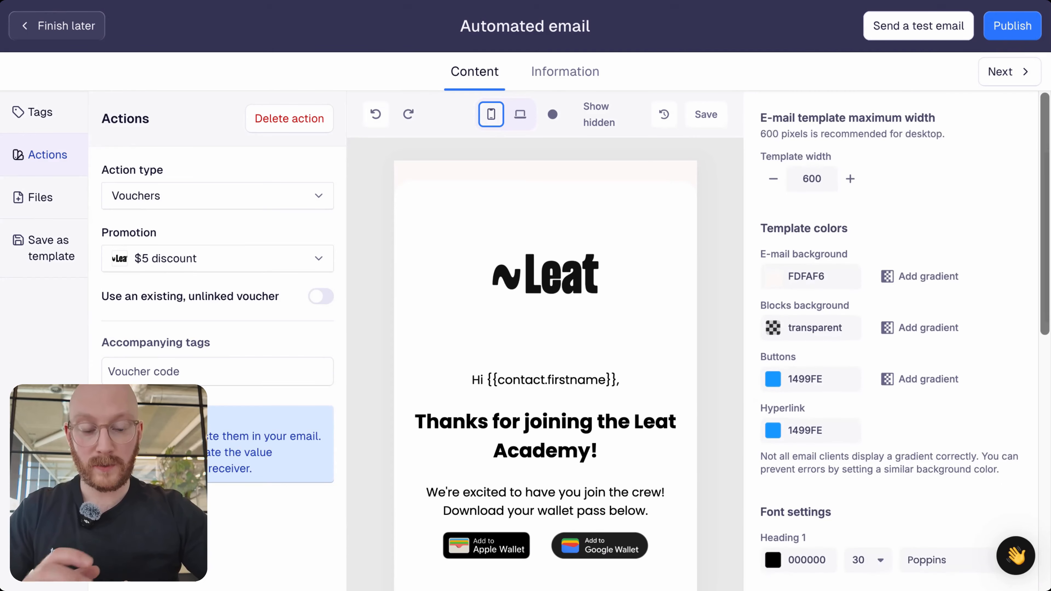
pyautogui.click(776, 277)
pyautogui.scroll(-1, 802, 420)
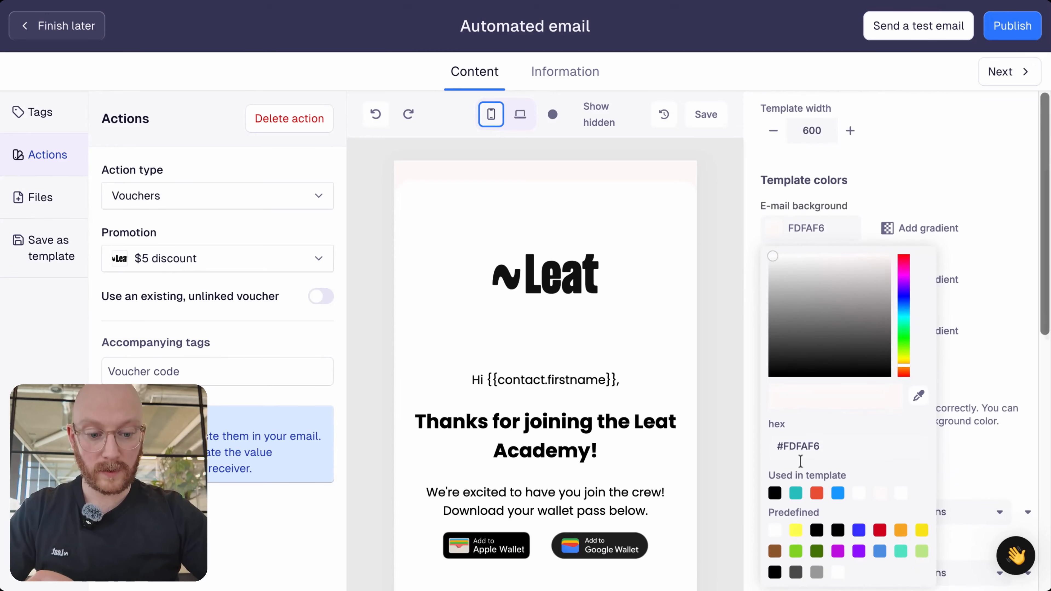
pyautogui.click(794, 532)
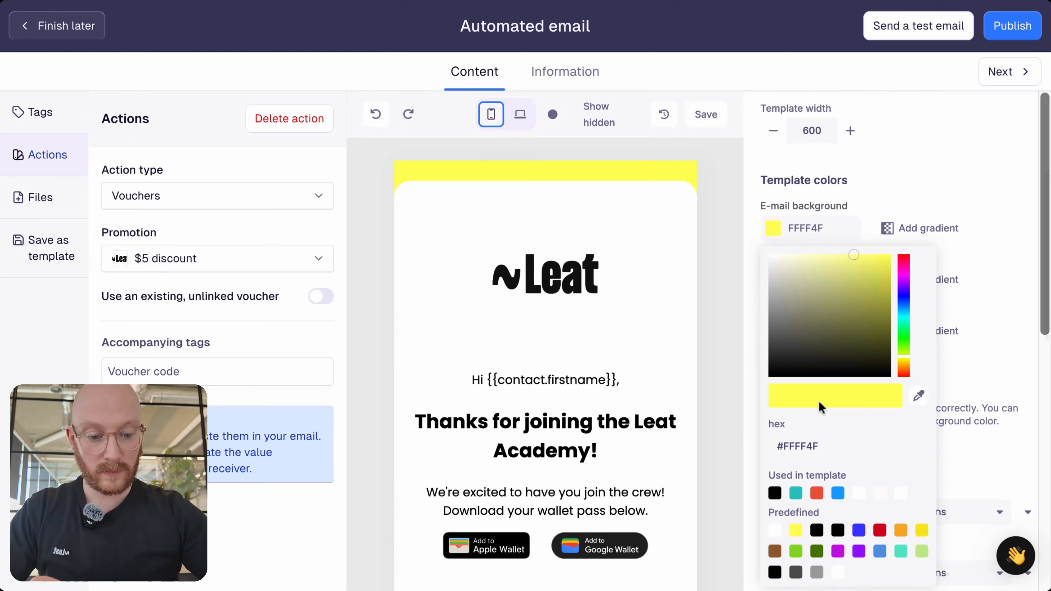
# - Compare the predefined black and yellow as e-mail background, and settle on the predefined off-white FFFFFC
pyautogui.click(816, 532)
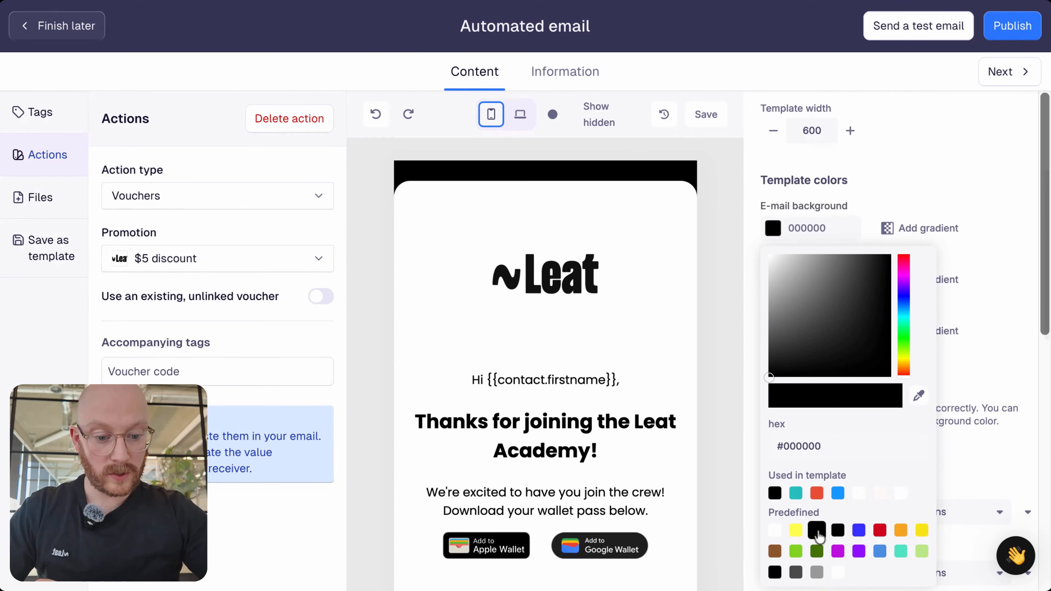
pyautogui.click(796, 530)
pyautogui.click(775, 534)
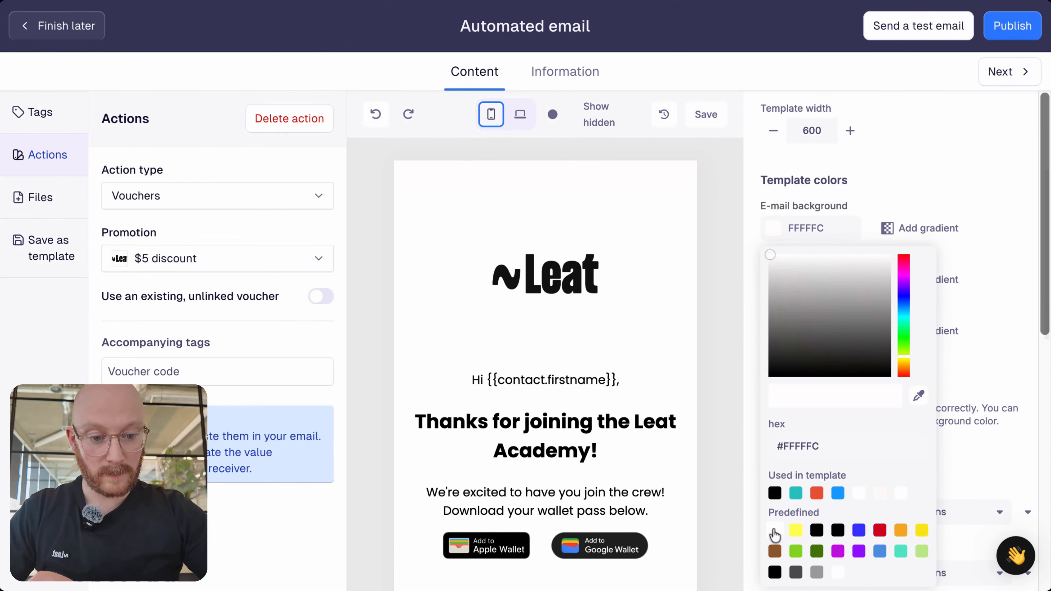
pyautogui.click(894, 166)
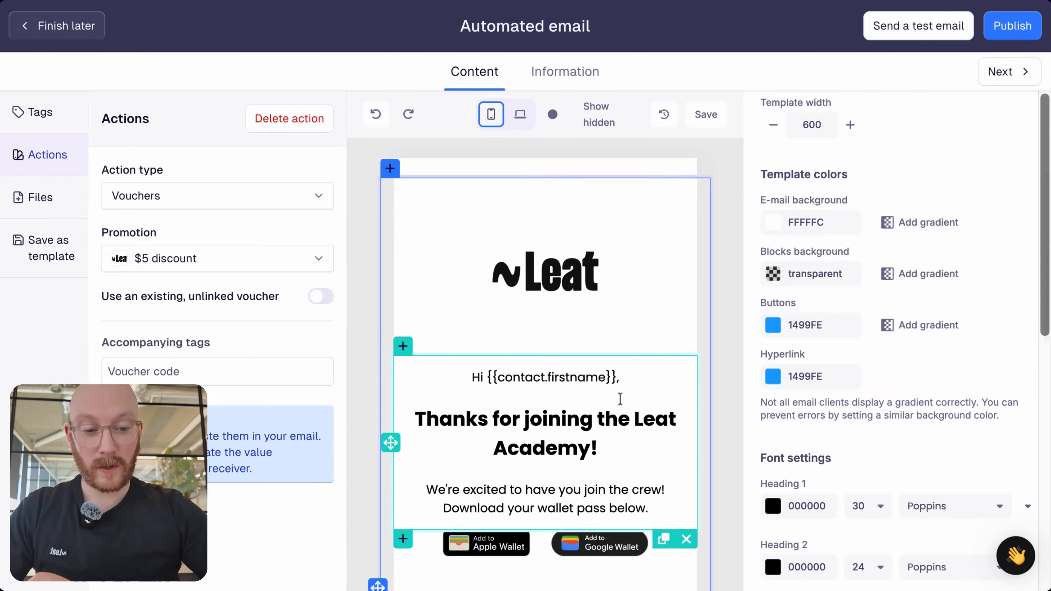
# - Set the template's button colour to black 000000
pyautogui.scroll(-2, 620, 399)
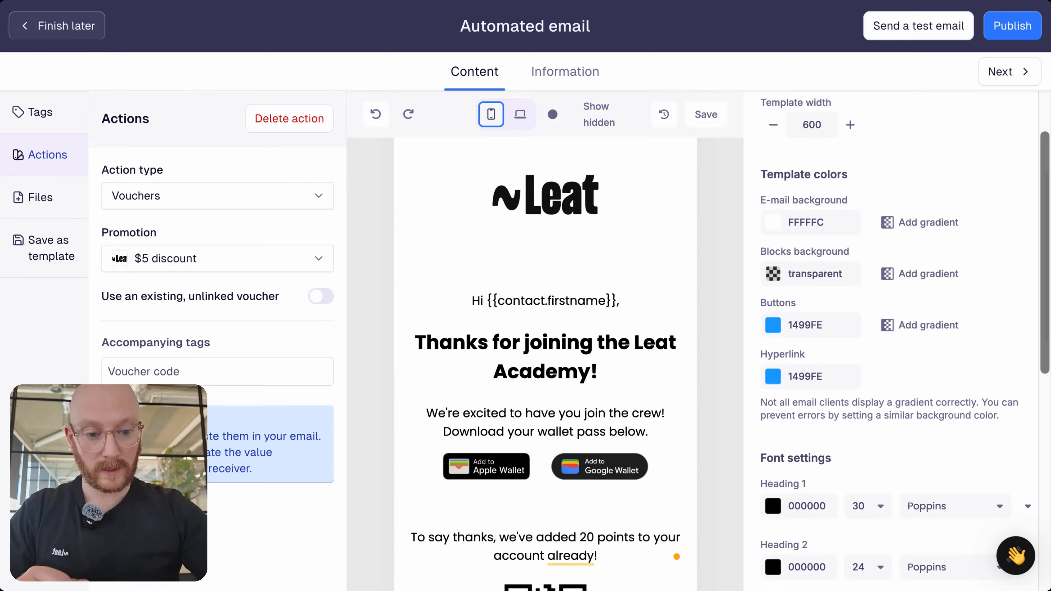
pyautogui.scroll(-3, 807, 292)
pyautogui.click(774, 225)
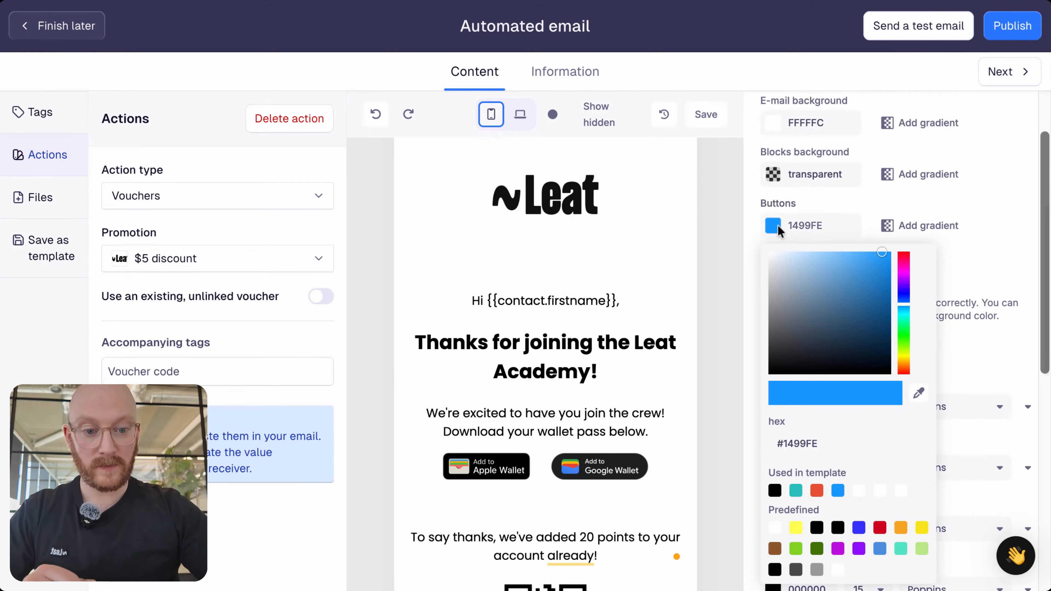
pyautogui.click(775, 490)
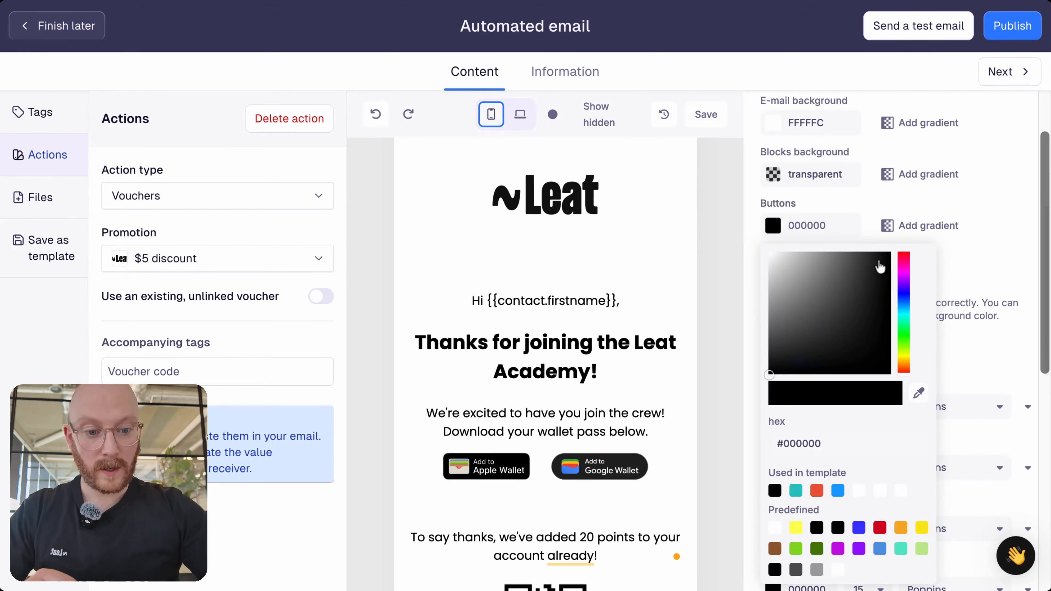
pyautogui.click(982, 235)
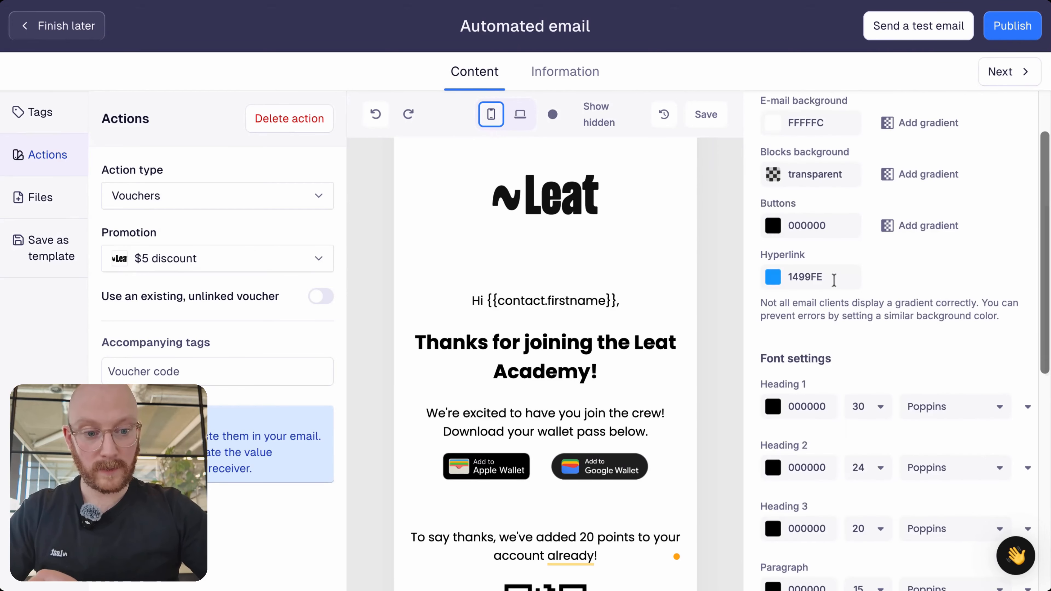
# - Set the template's hyperlink colour to the predefined yellow FFFF4F
pyautogui.click(775, 279)
pyautogui.scroll(-3, 776, 472)
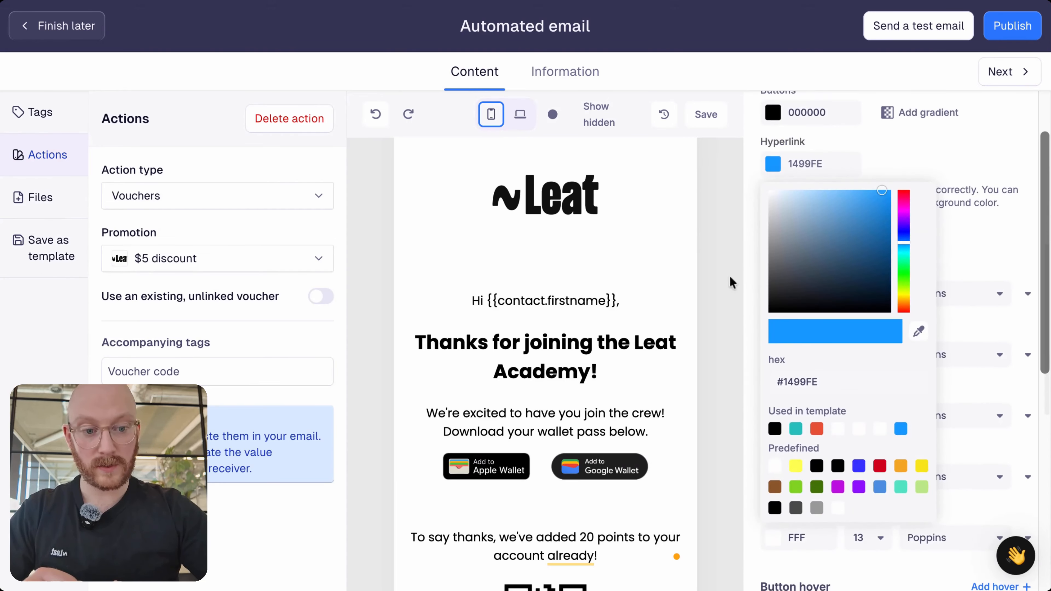
pyautogui.click(796, 466)
pyautogui.click(984, 229)
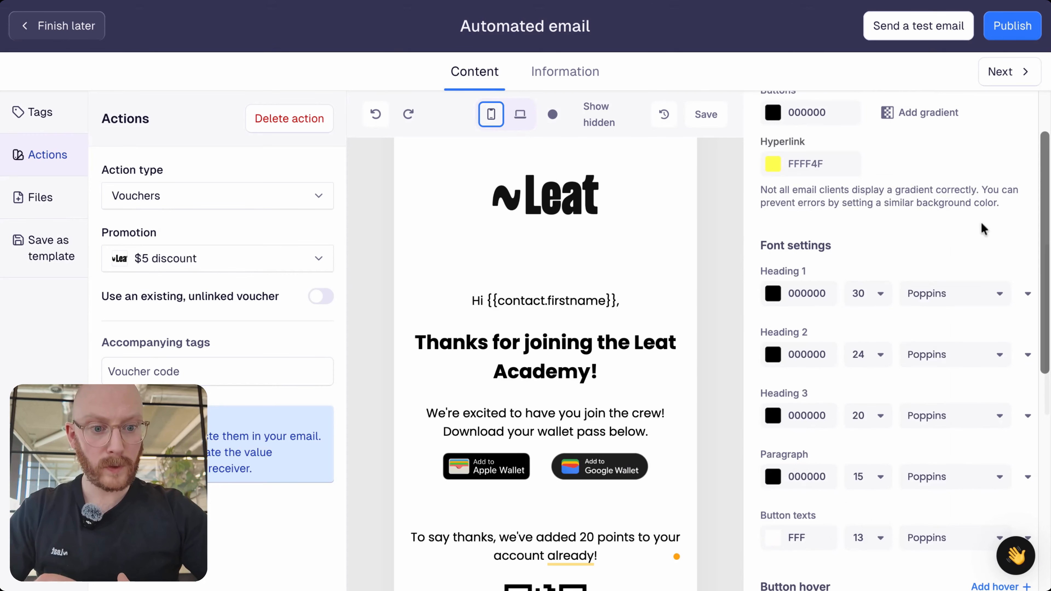
# - Set the Heading 1 font to Jokker Light in the template's font settings
pyautogui.scroll(-3, 985, 228)
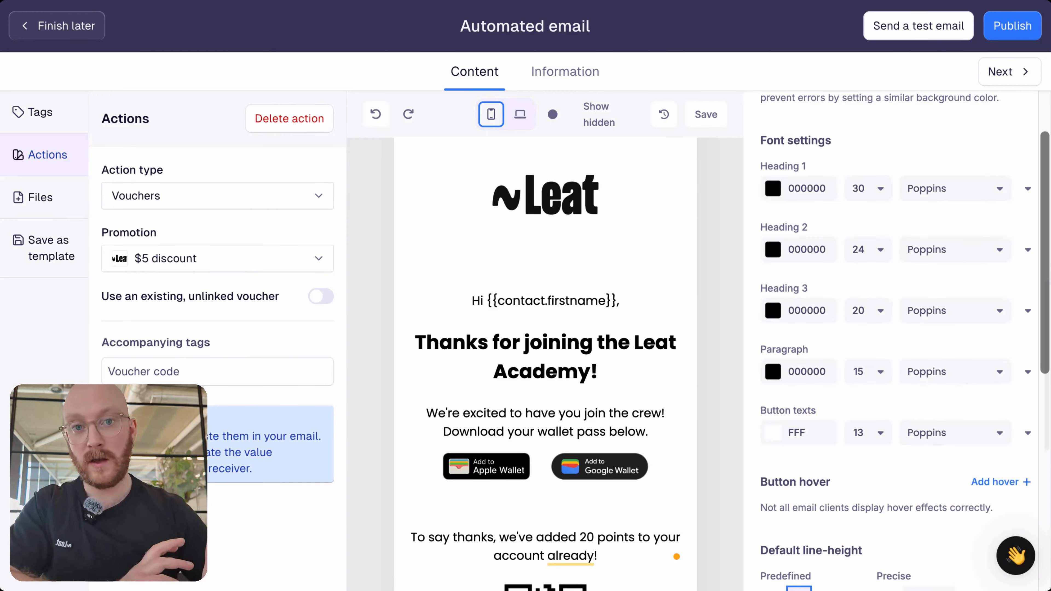
pyautogui.click(952, 189)
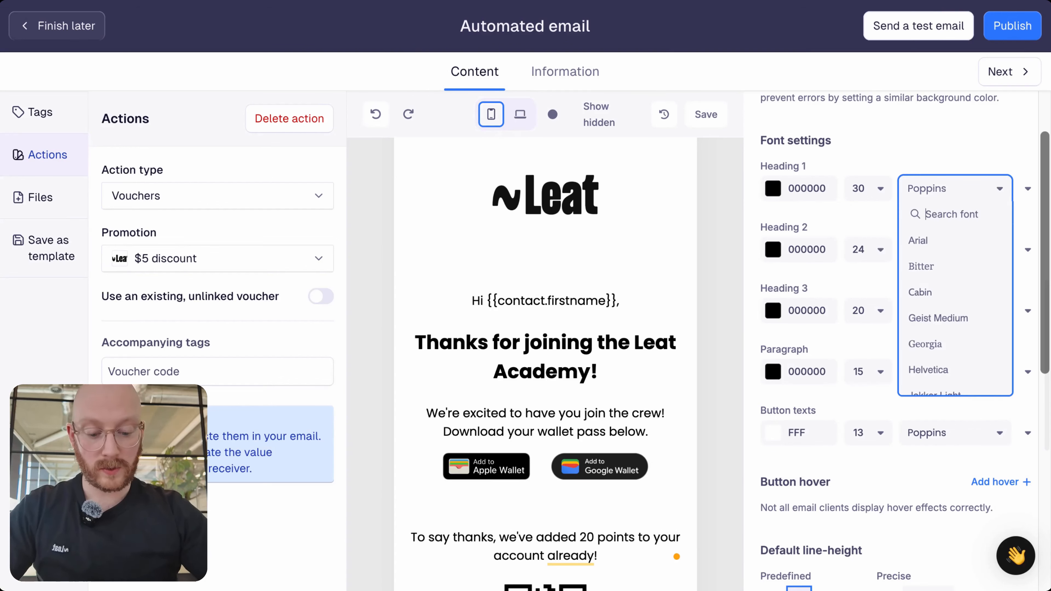
pyautogui.write('jokk')
pyautogui.click(951, 242)
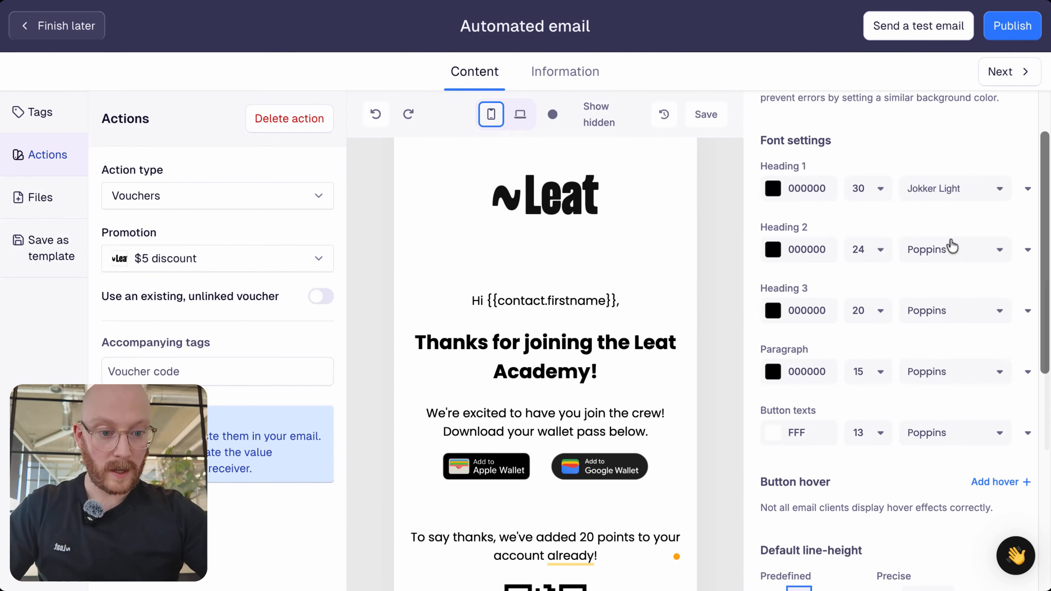
# - Set the fonts of Heading 2 and Heading 3 to Geist Medium
pyautogui.click(945, 249)
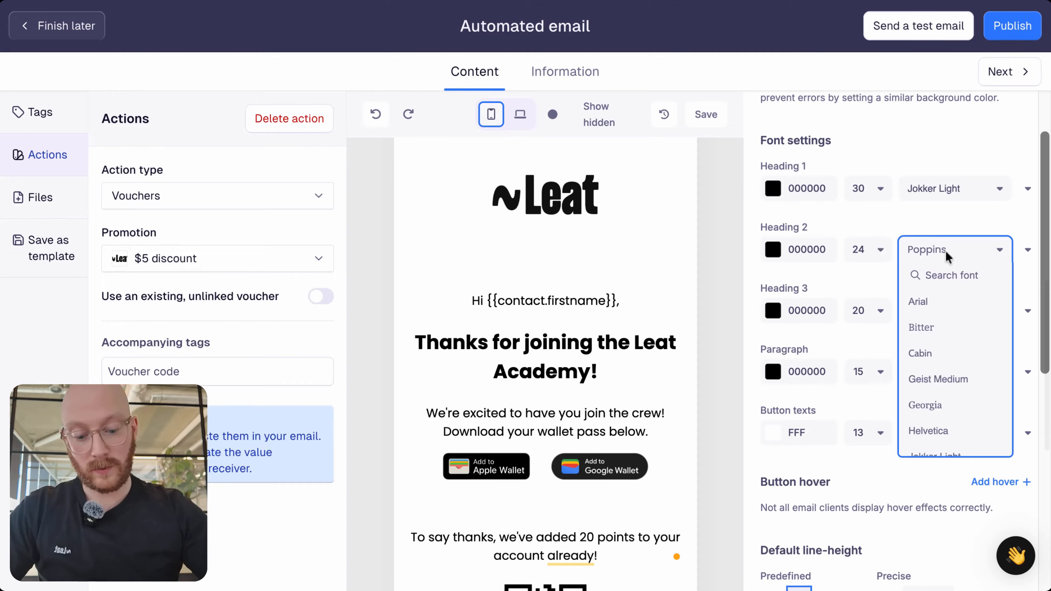
pyautogui.write('gei')
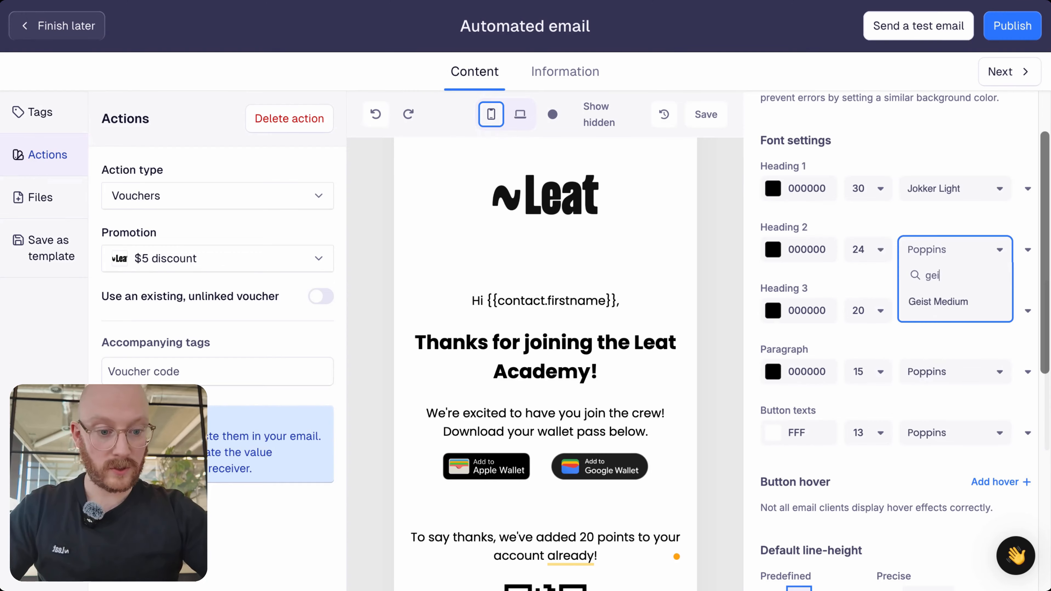
pyautogui.click(961, 315)
pyautogui.click(953, 309)
pyautogui.write('gei')
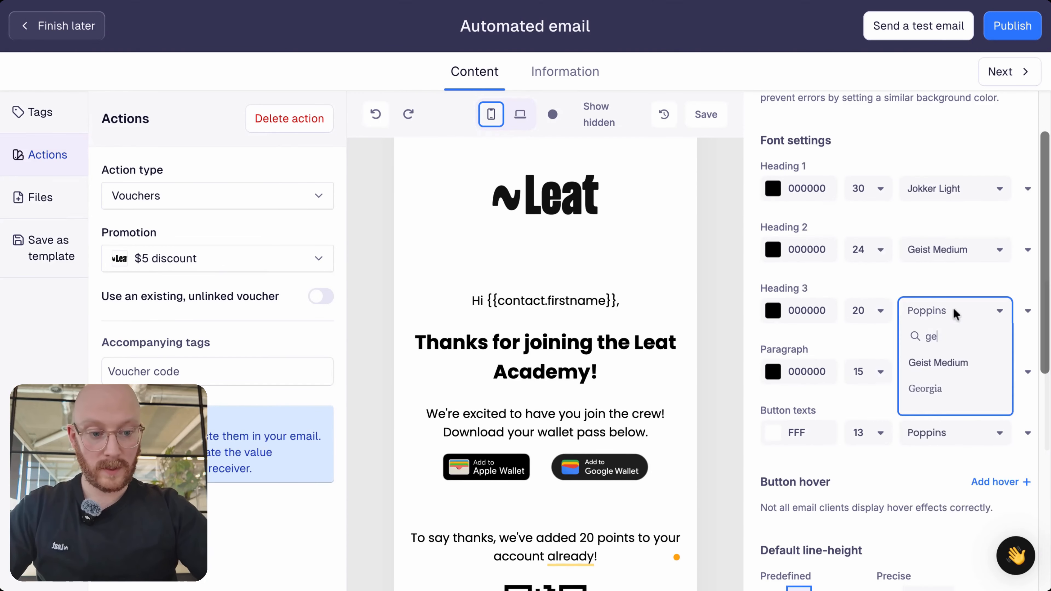
pyautogui.click(975, 373)
# - Set the fonts of the paragraph text and the button texts to Geist Medium
pyautogui.click(965, 372)
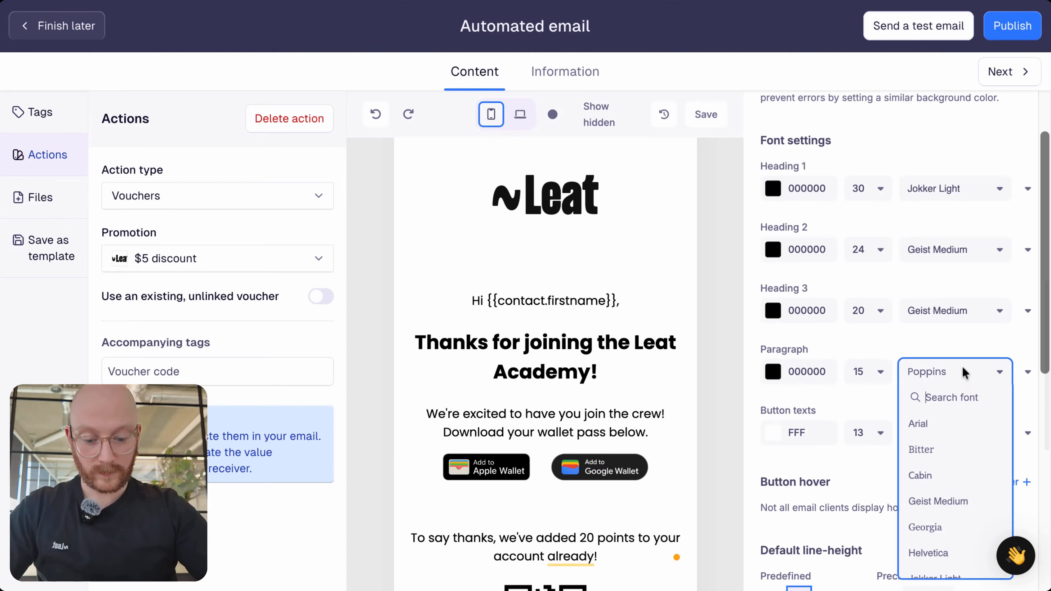
pyautogui.write('gei')
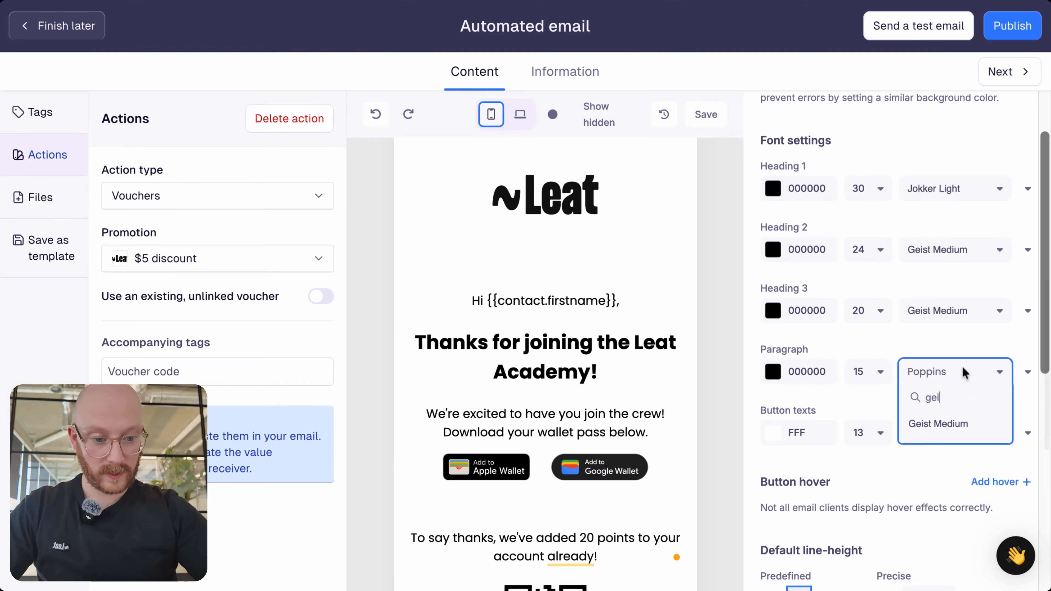
pyautogui.click(962, 422)
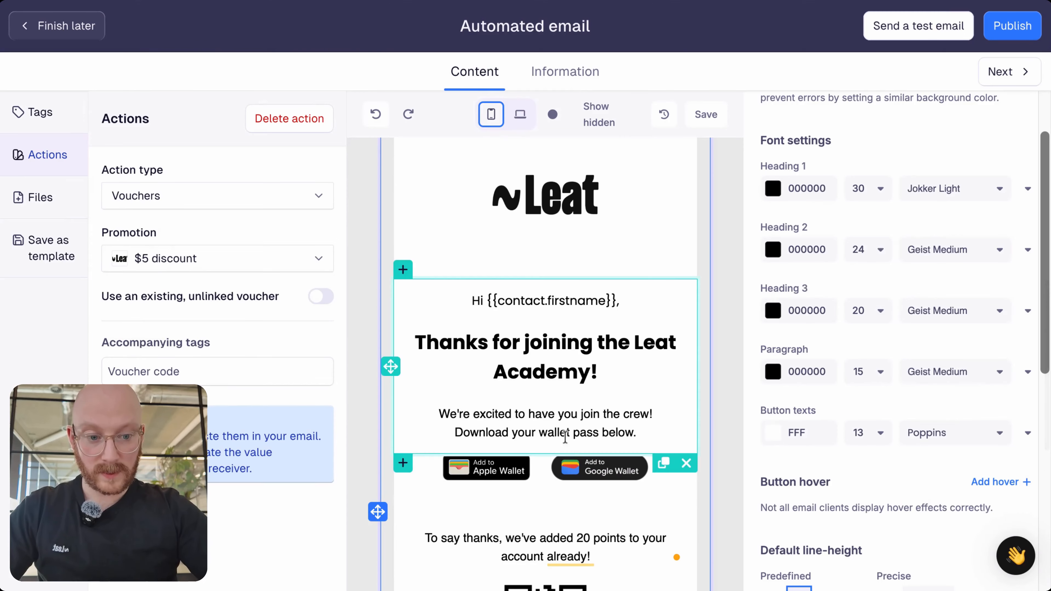
pyautogui.scroll(-2, 567, 428)
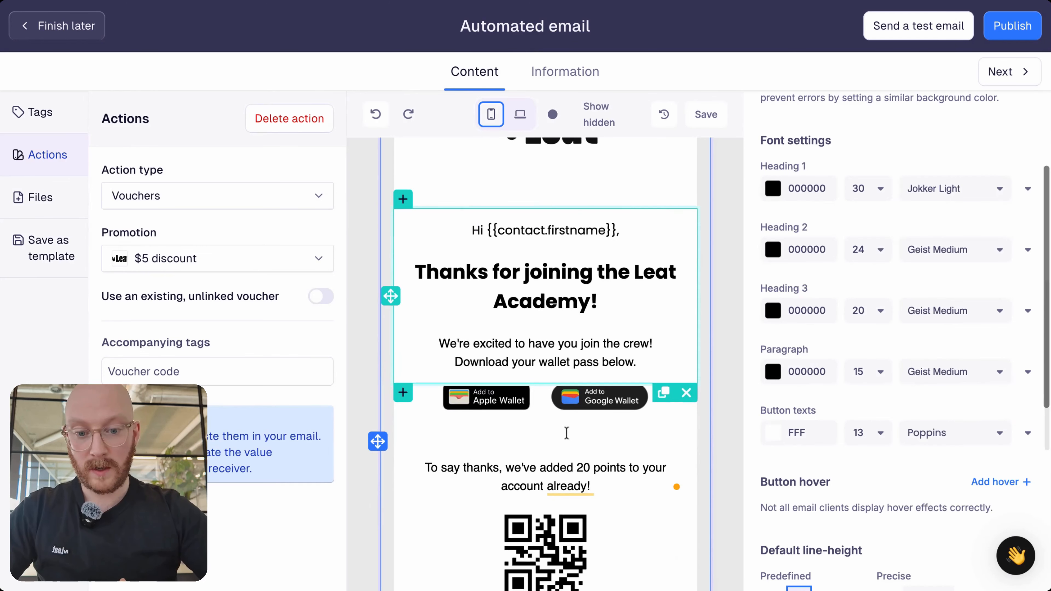
pyautogui.scroll(-3, 890, 310)
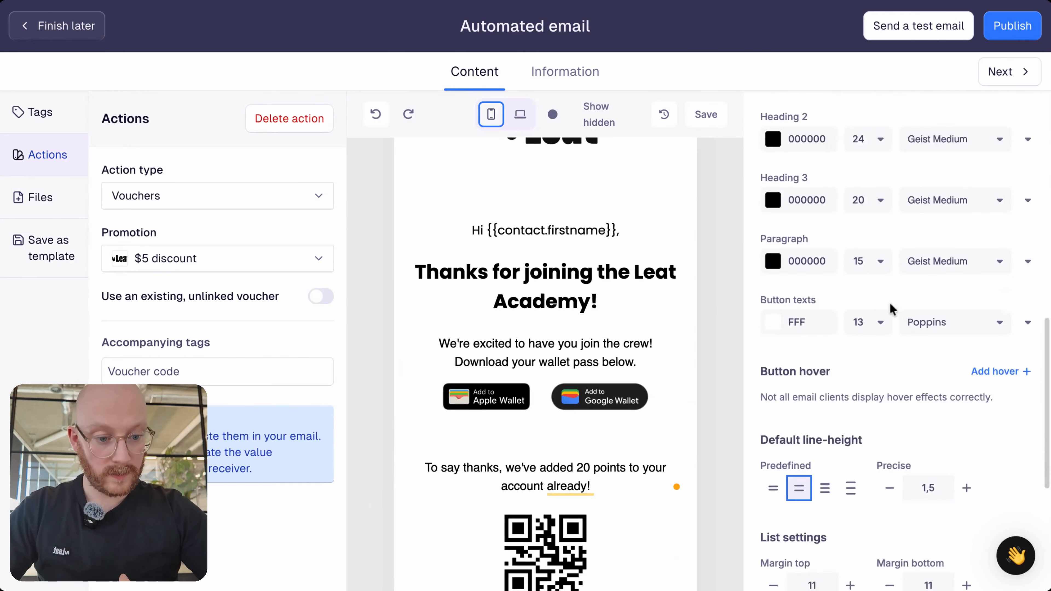
pyautogui.click(959, 305)
pyautogui.write('ge')
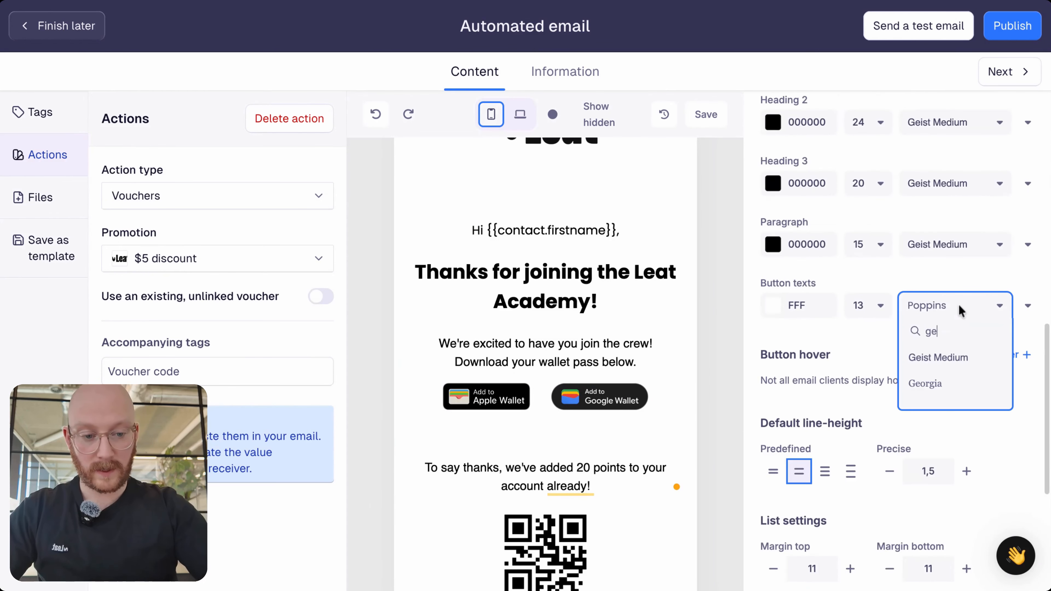
pyautogui.click(963, 359)
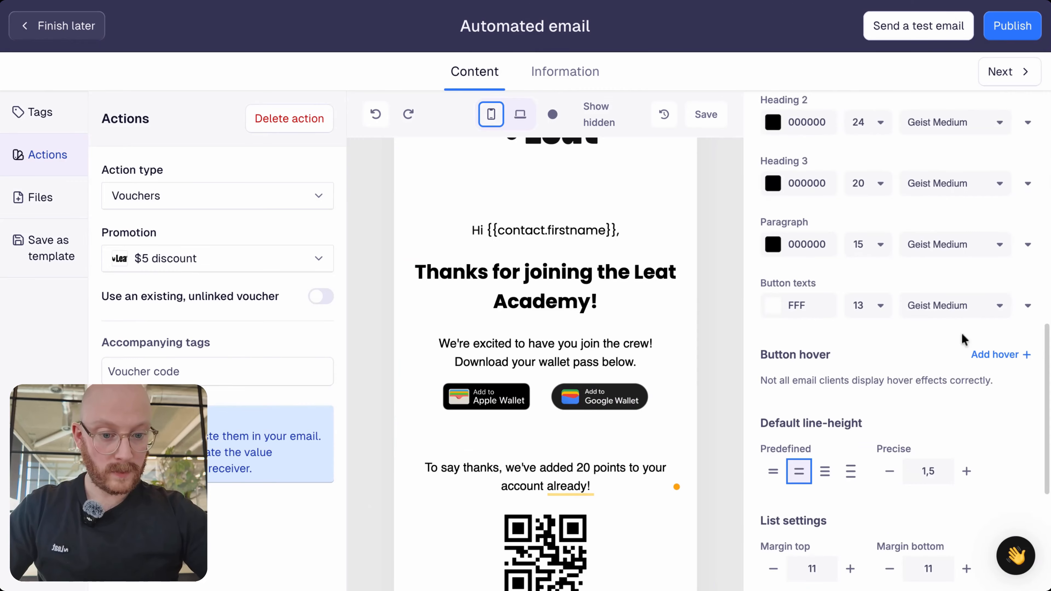
# - Review the remaining line-height and list settings, and check the restyled email preview from the logo down to the footer
pyautogui.scroll(-6, 902, 339)
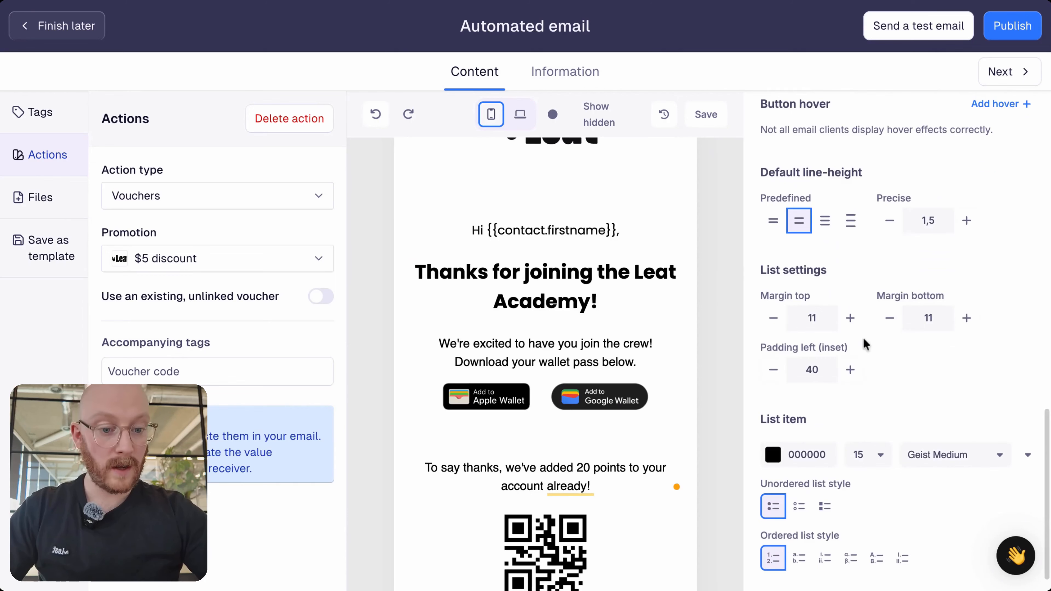
pyautogui.scroll(-1, 863, 337)
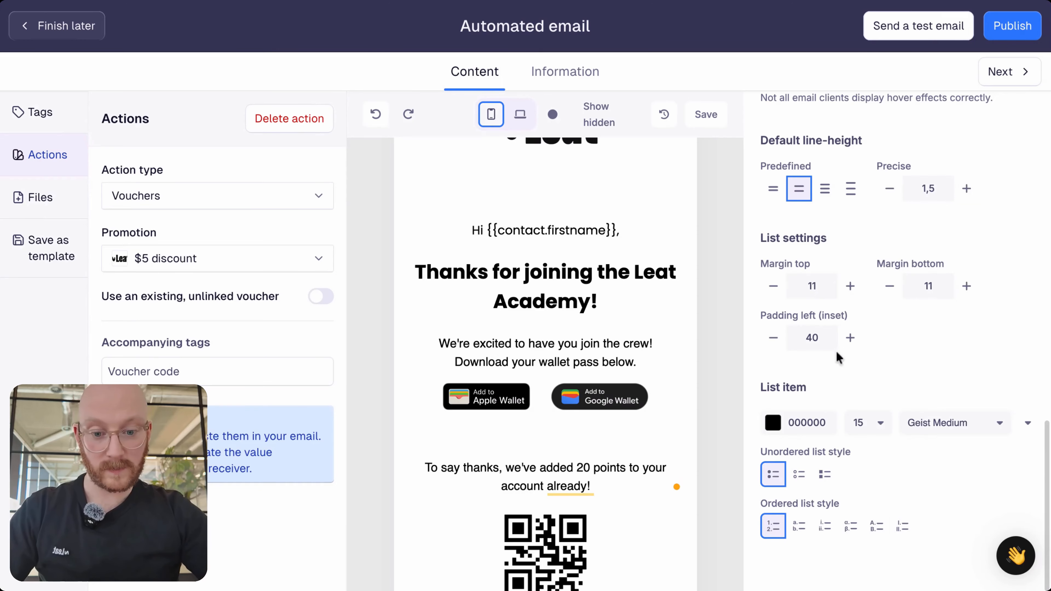
pyautogui.scroll(3, 645, 270)
pyautogui.scroll(-5, 644, 270)
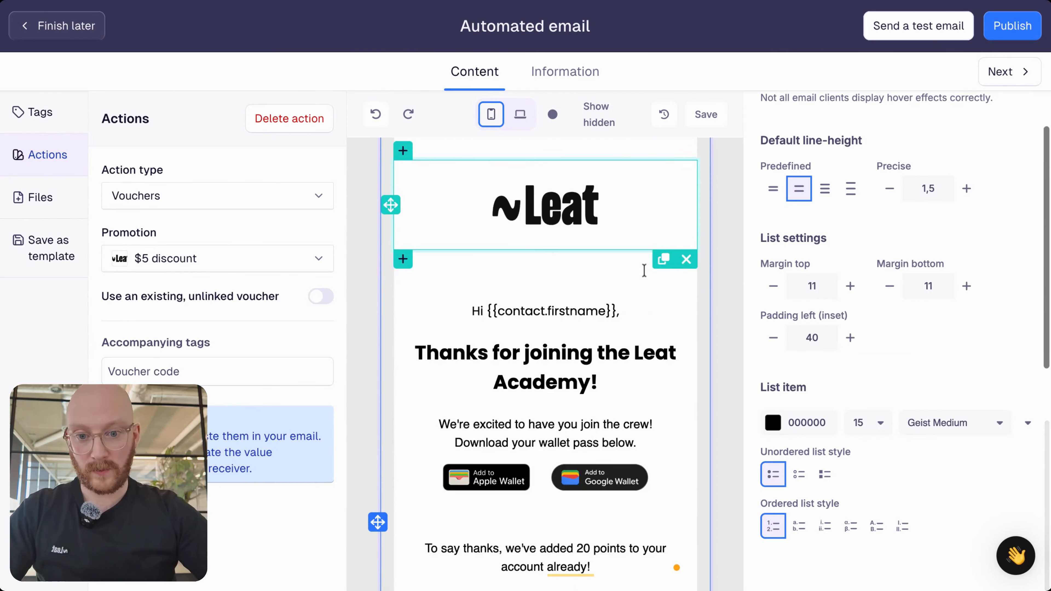
pyautogui.scroll(-5, 644, 270)
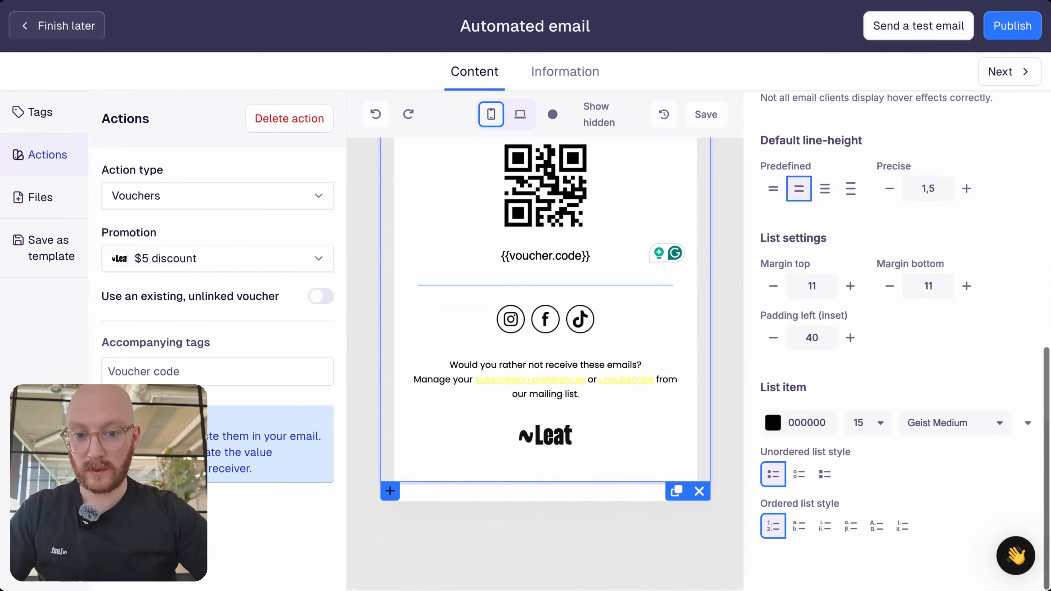
pyautogui.scroll(6, 645, 270)
pyautogui.scroll(2, 633, 269)
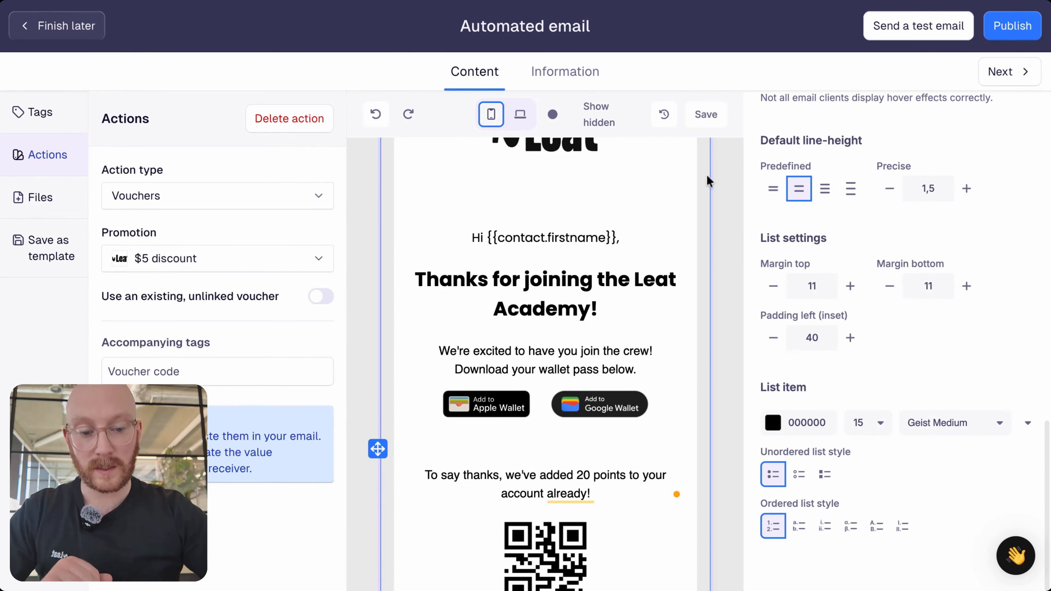
pyautogui.scroll(5, 662, 290)
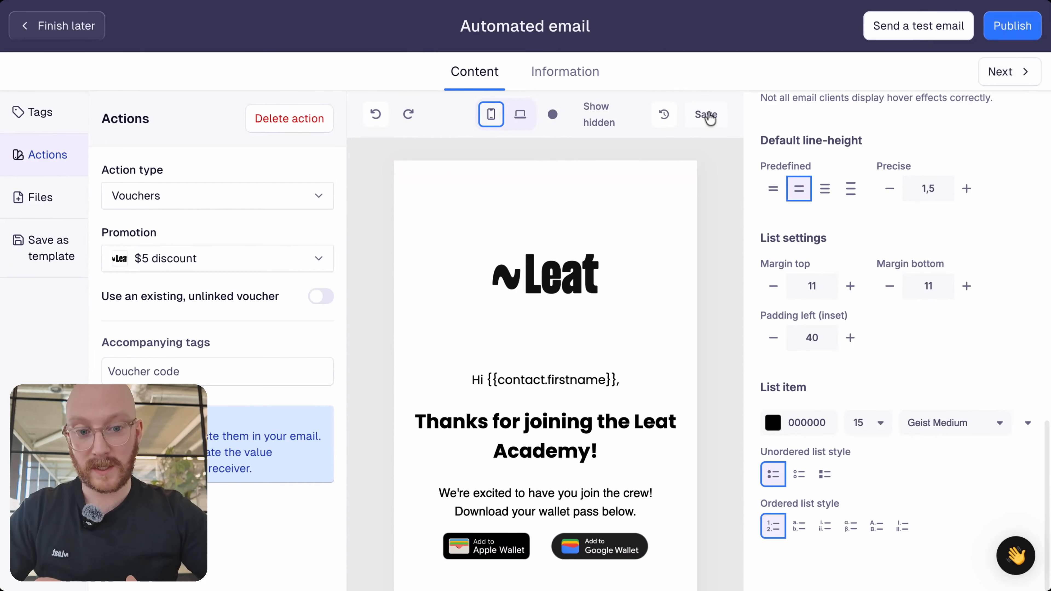
pyautogui.scroll(10, 878, 196)
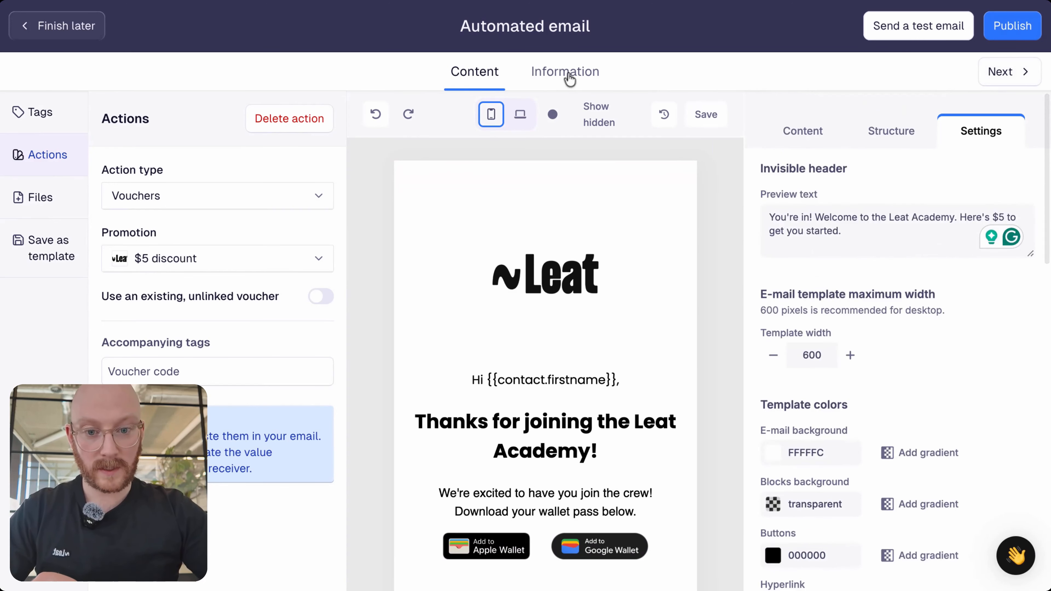
# - Open the email's information page and replace its name with "Welcome email"
pyautogui.click(585, 73)
pyautogui.click(389, 225)
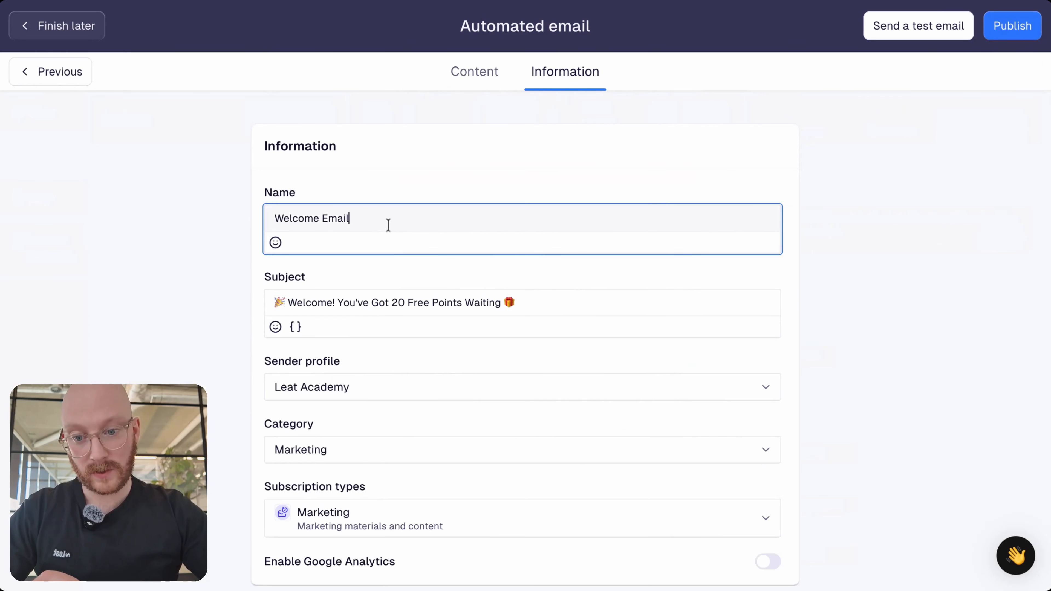
pyautogui.moveTo(385, 221); pyautogui.dragTo(253, 225)
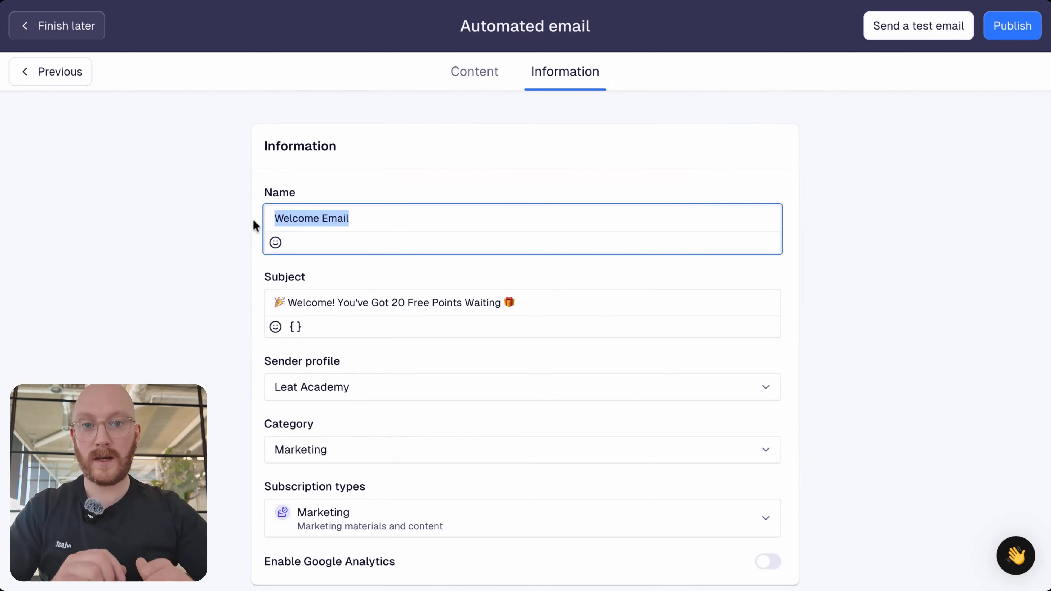
pyautogui.write('elcome email')
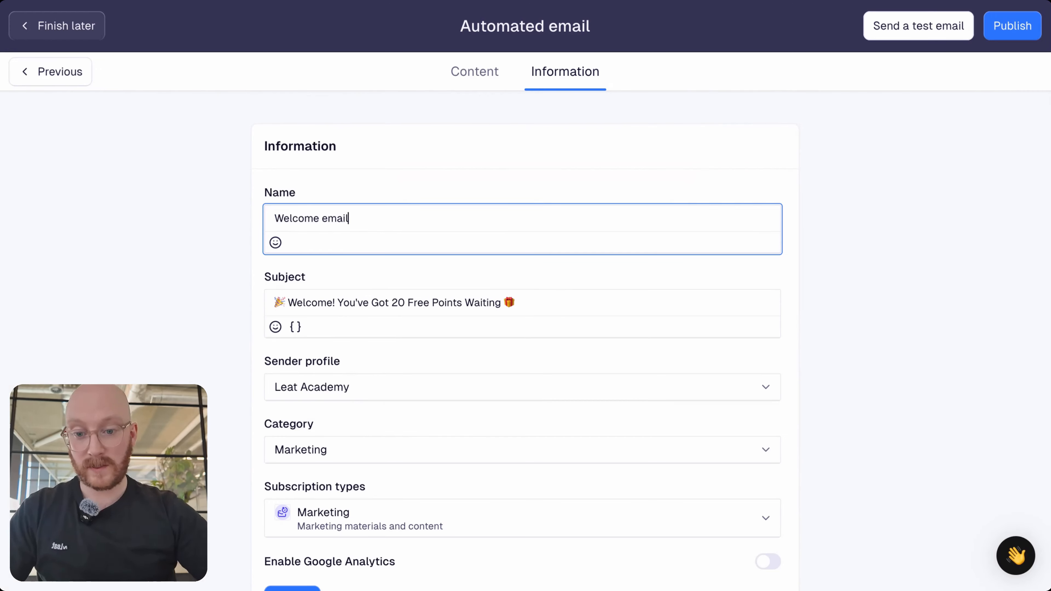
pyautogui.click(9, 270)
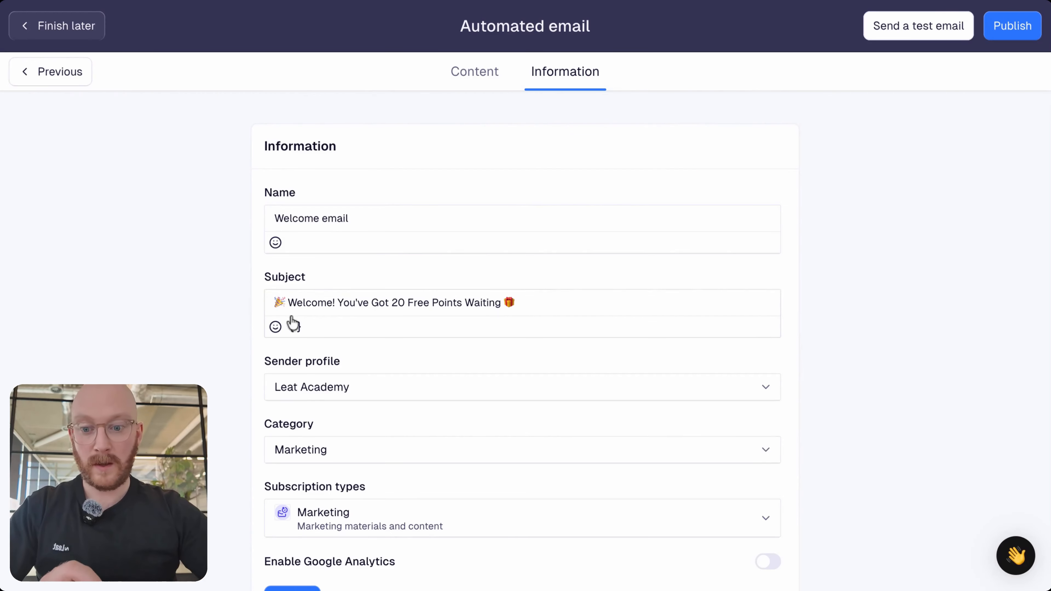
# - Replace the email's subject with "Welcome to the Leat Academy! Here's $5 to get you started."
pyautogui.click(324, 304)
pyautogui.hotkey('ctrl', 'a')
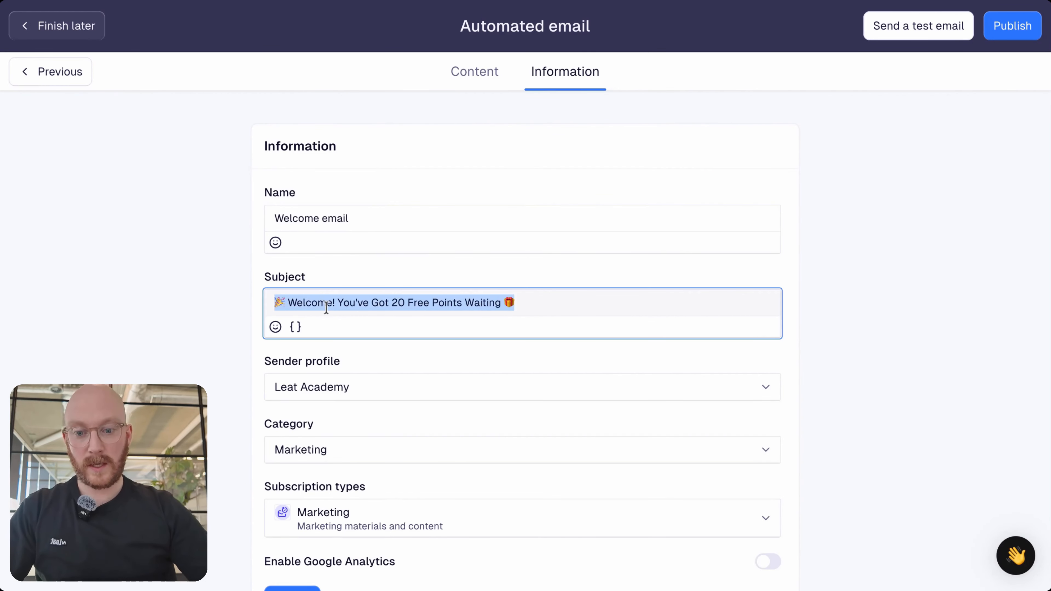
pyautogui.write('Welc')
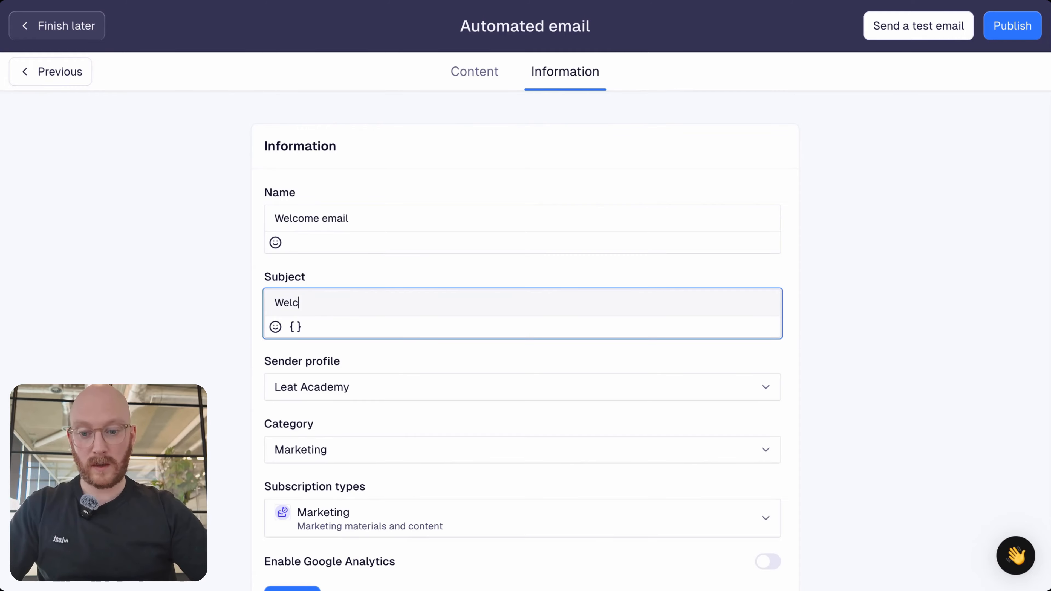
pyautogui.write('ome to the Leat A')
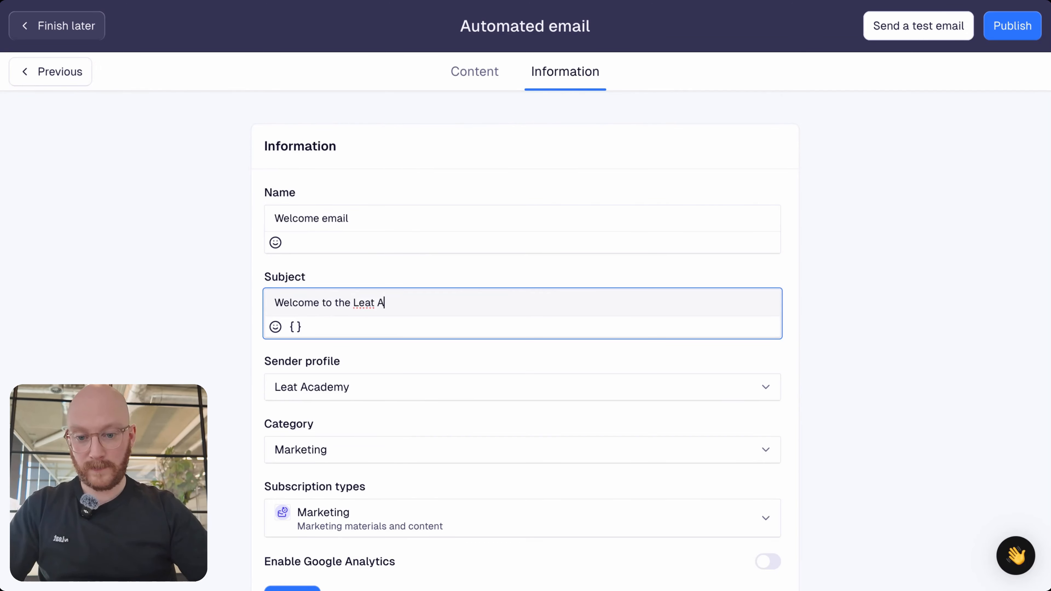
pyautogui.write('cademy! ')
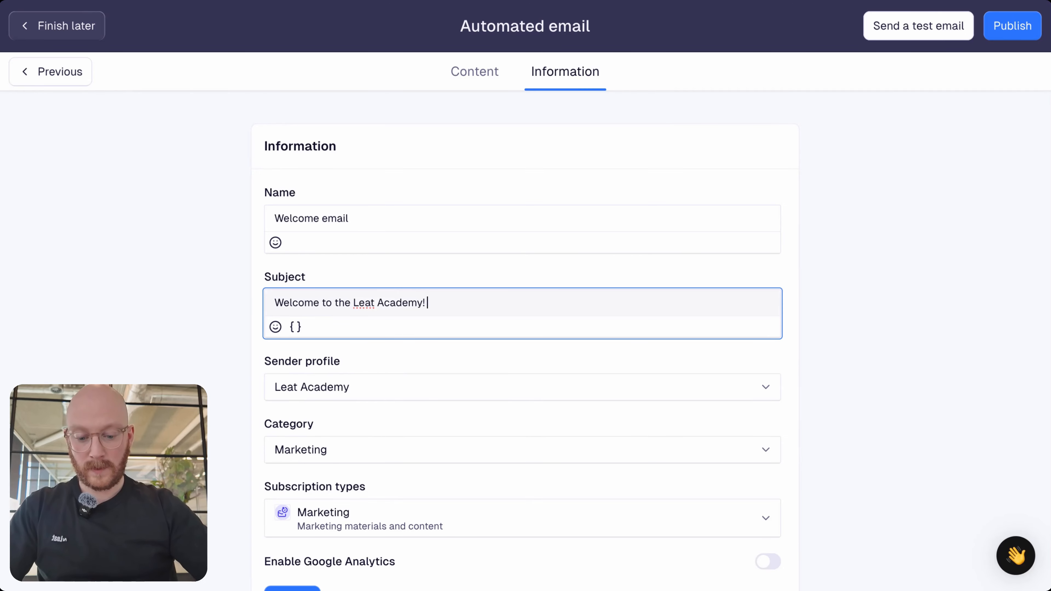
pyautogui.write("Here's")
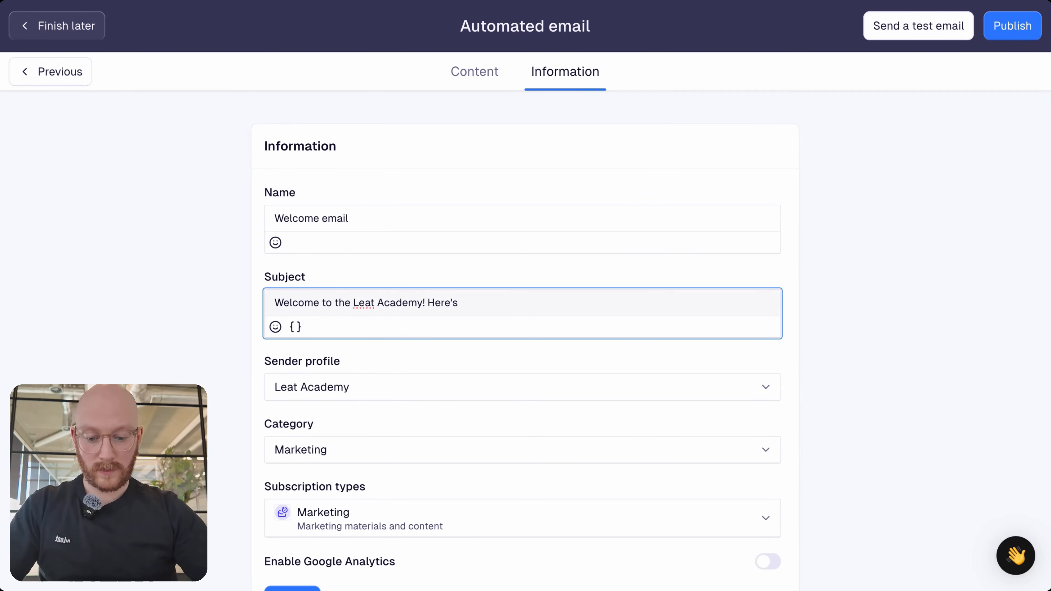
pyautogui.write(' $5 5')
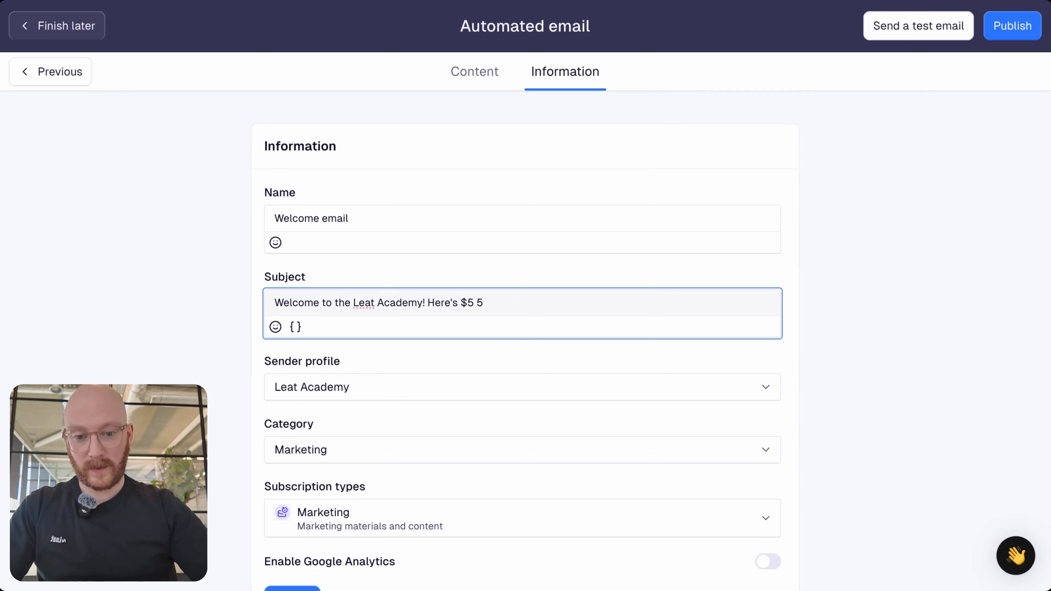
pyautogui.press('BackSpace')
pyautogui.write('to get y')
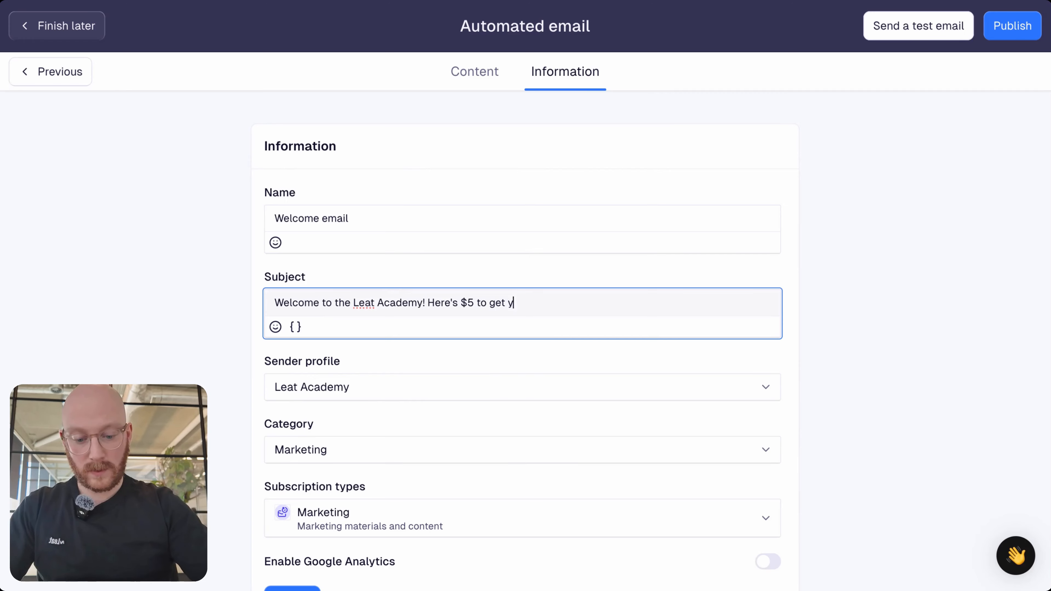
pyautogui.write('ou rtsrt')
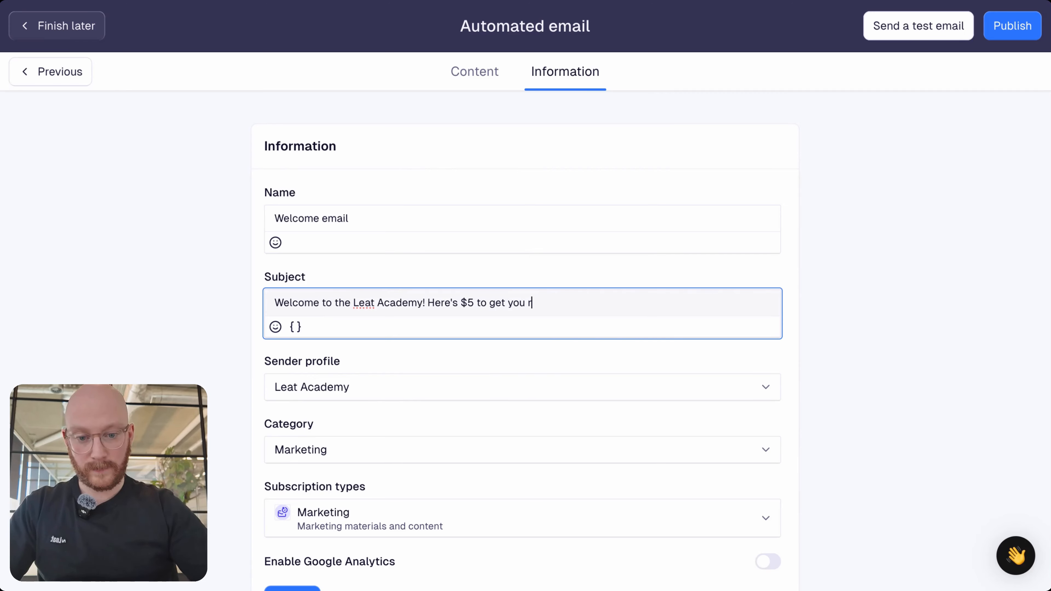
pyautogui.press('BackSpace')
pyautogui.write('started')
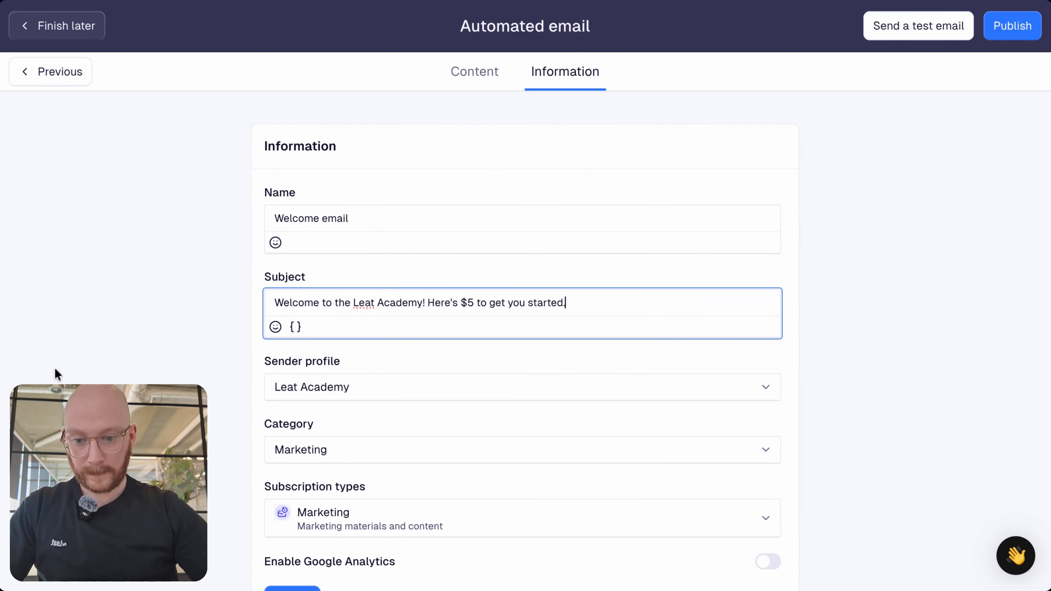
pyautogui.write('.')
pyautogui.click(128, 371)
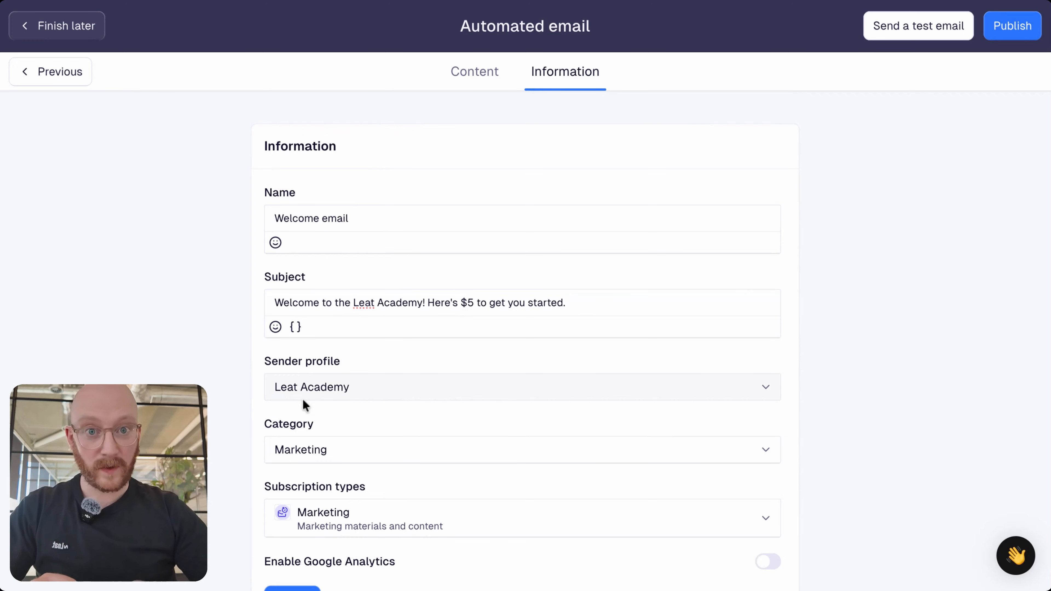
# - Set the email's category to Voucher recipient
pyautogui.scroll(-1, 300, 378)
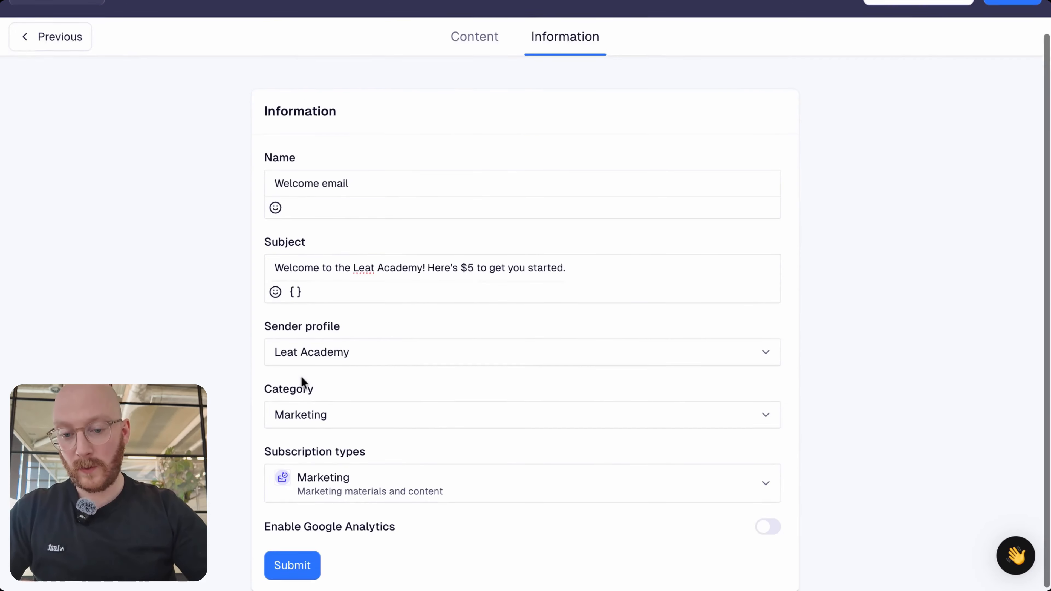
pyautogui.click(358, 419)
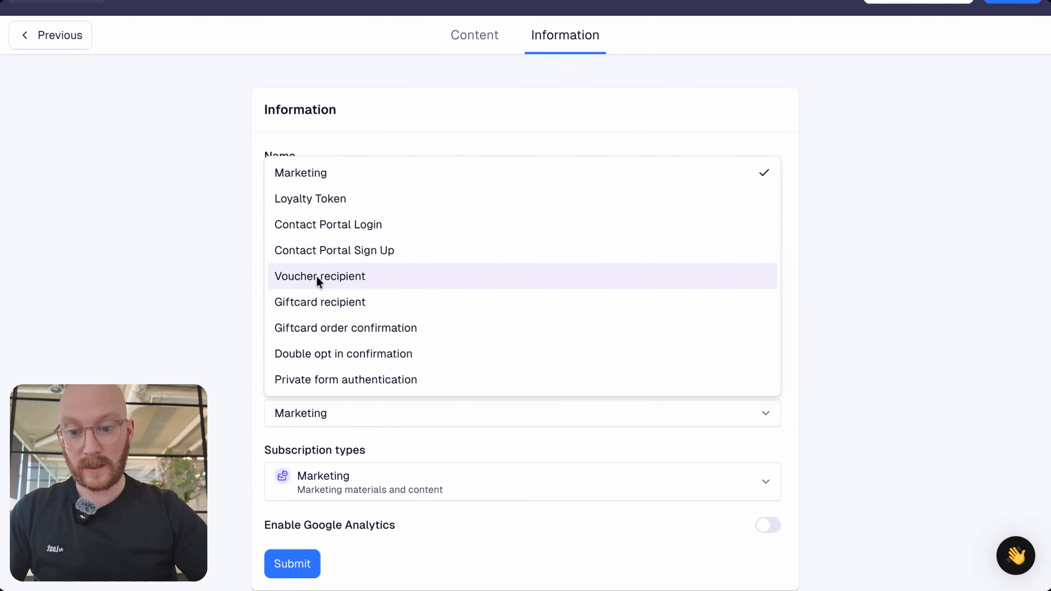
pyautogui.click(346, 275)
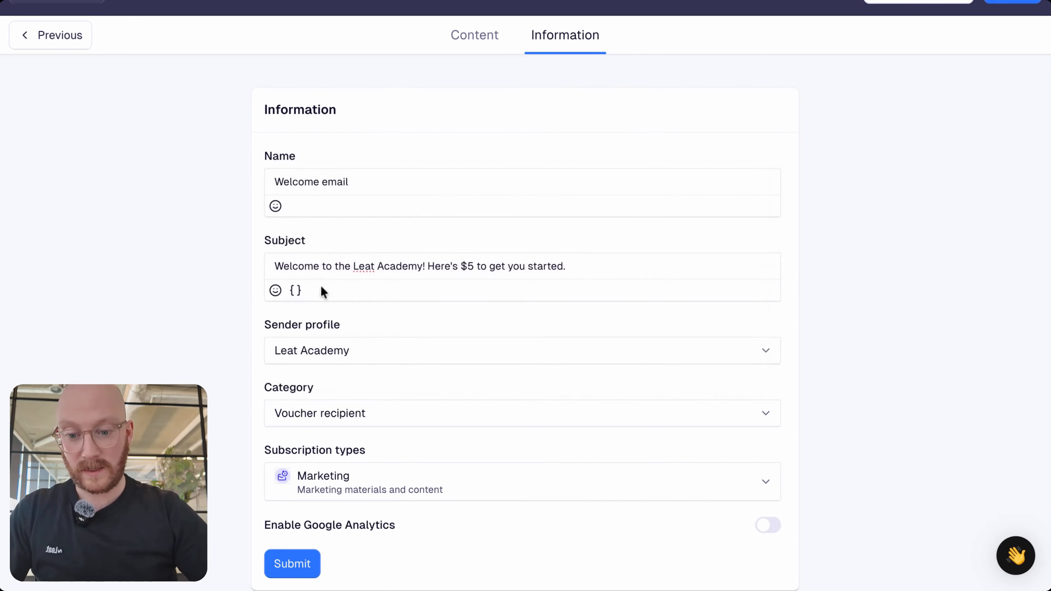
pyautogui.click(340, 426)
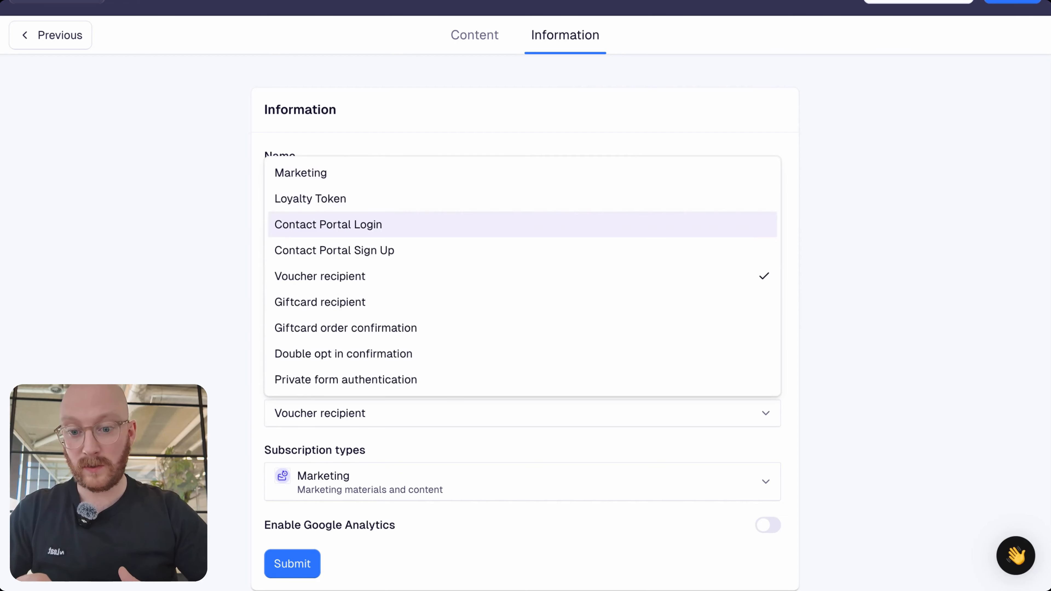
pyautogui.click(337, 301)
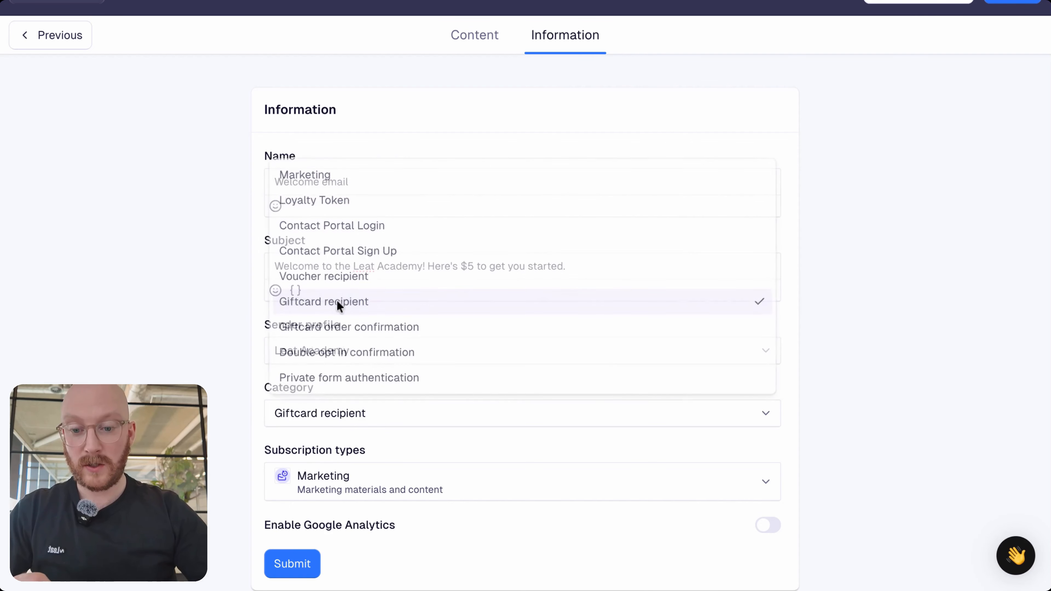
pyautogui.click(329, 414)
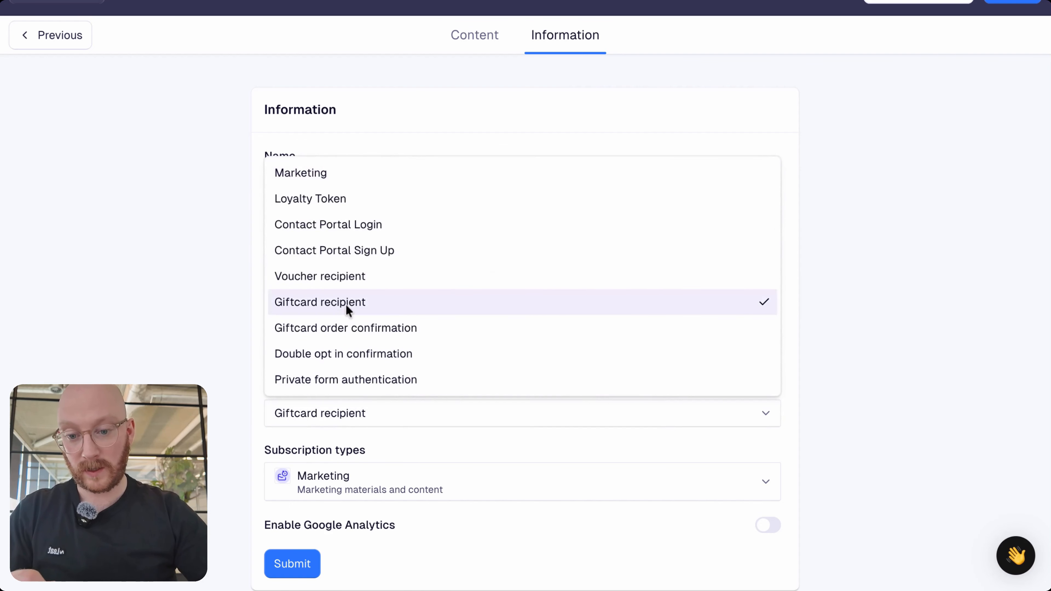
pyautogui.click(351, 278)
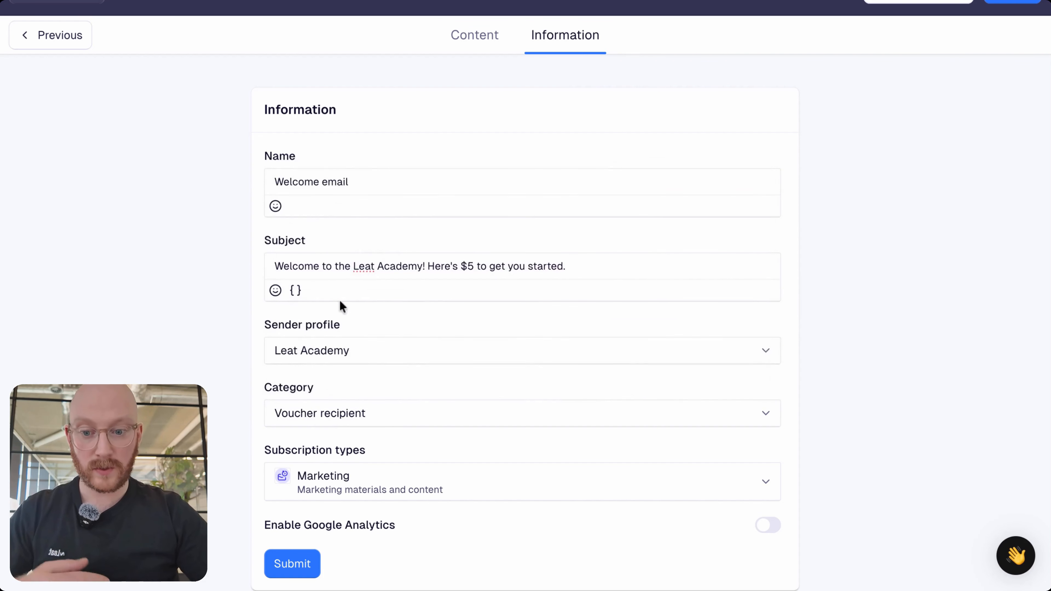
pyautogui.click(342, 413)
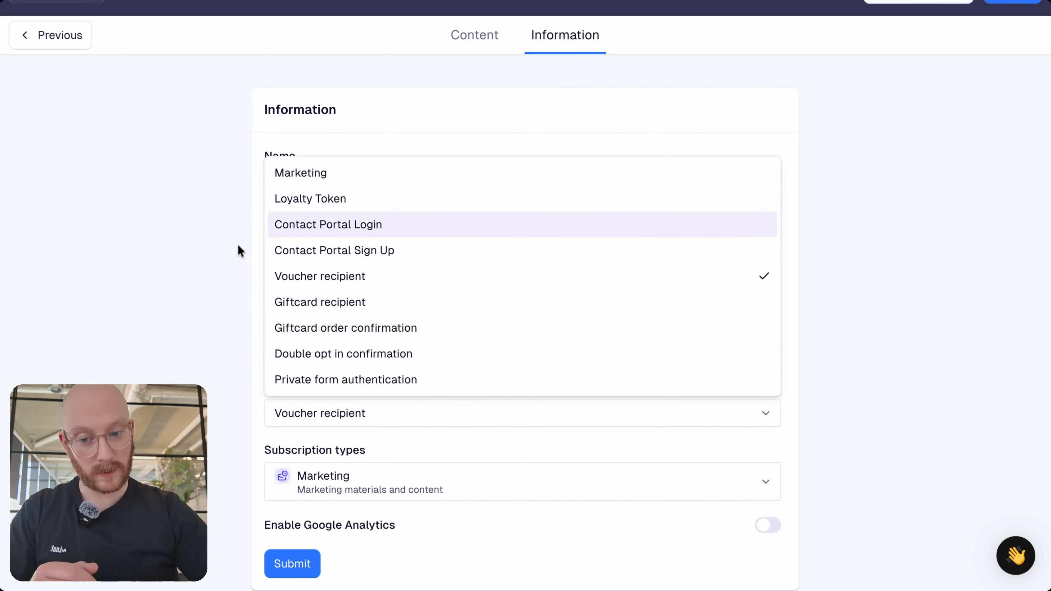
pyautogui.click(207, 272)
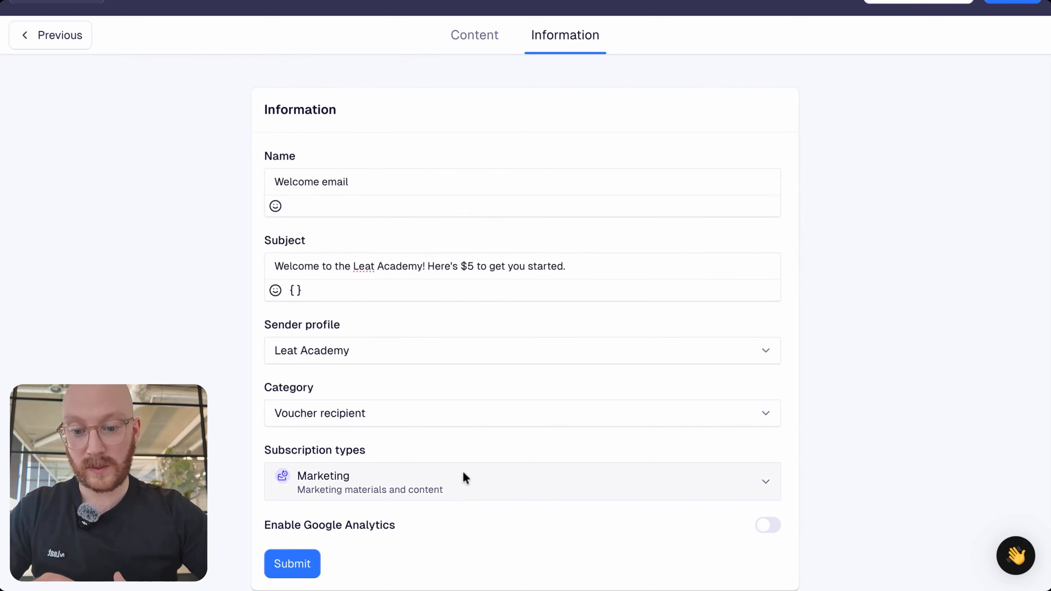
# - Set the email's subscription type to Functional Email
pyautogui.click(466, 480)
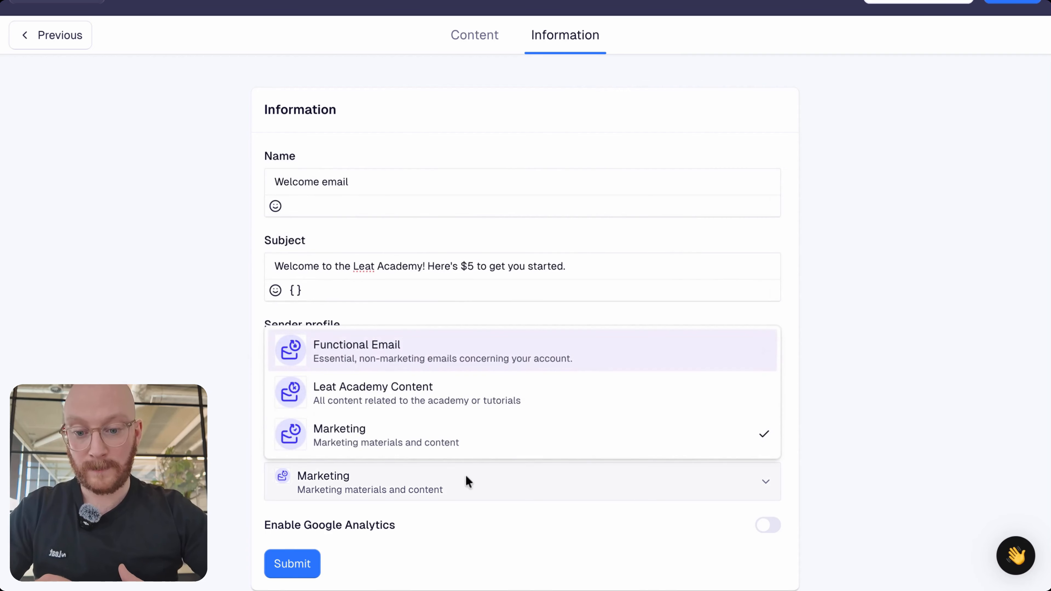
pyautogui.click(467, 357)
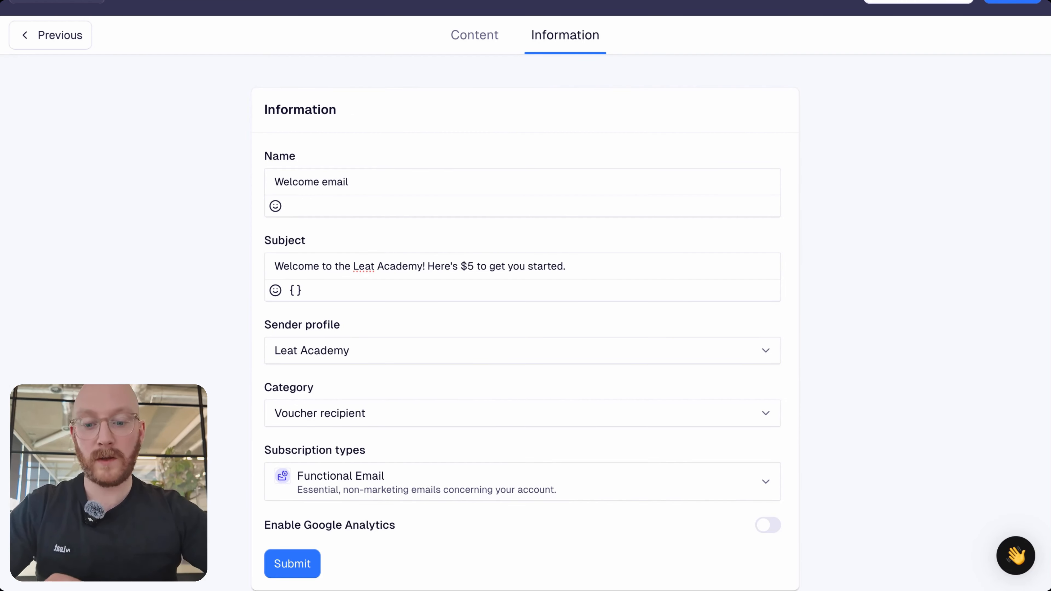
pyautogui.click(321, 486)
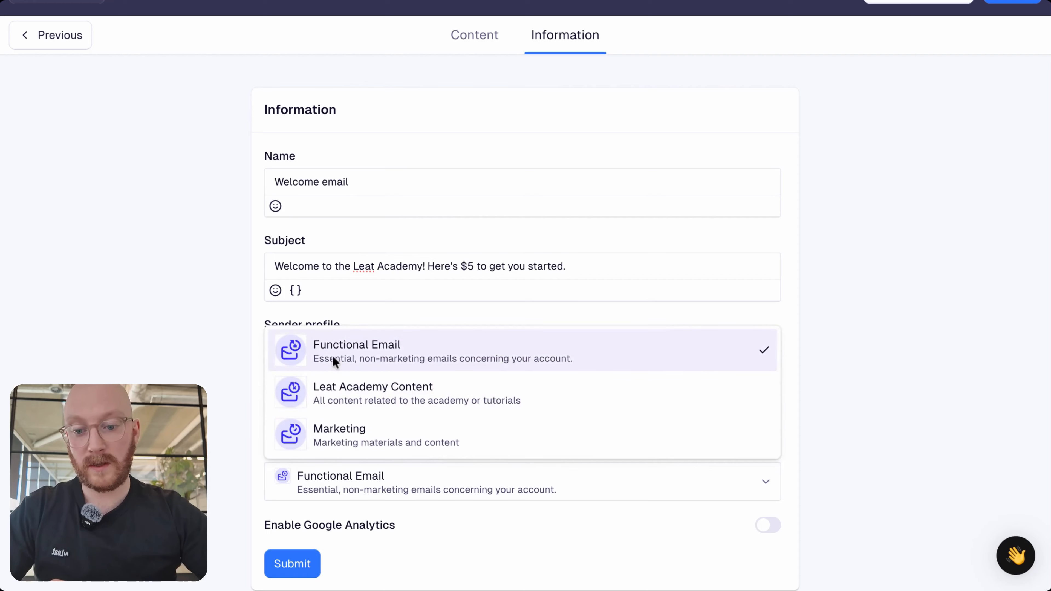
pyautogui.press('Escape')
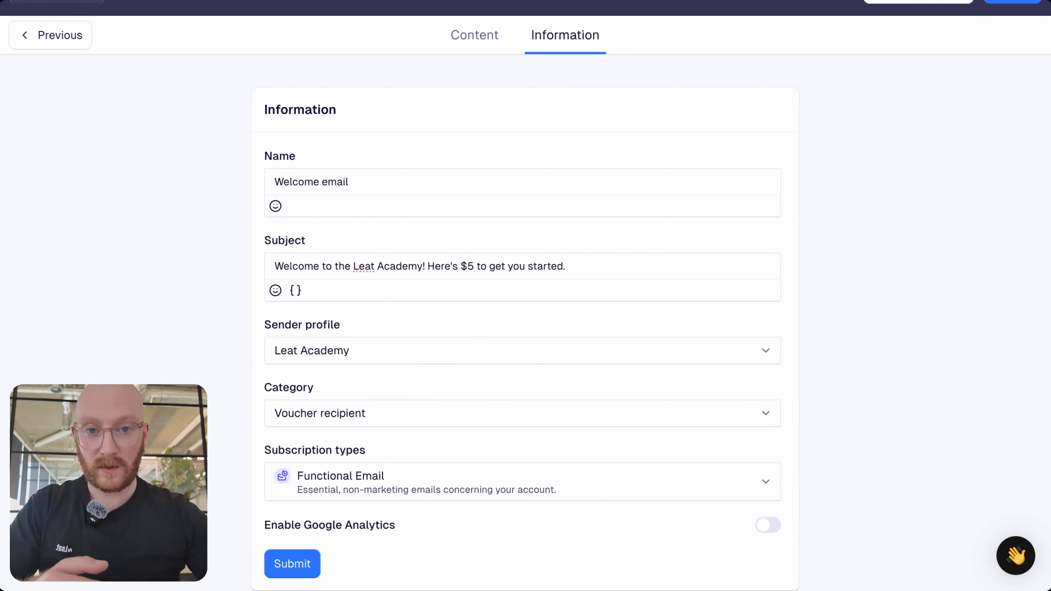
pyautogui.click(333, 466)
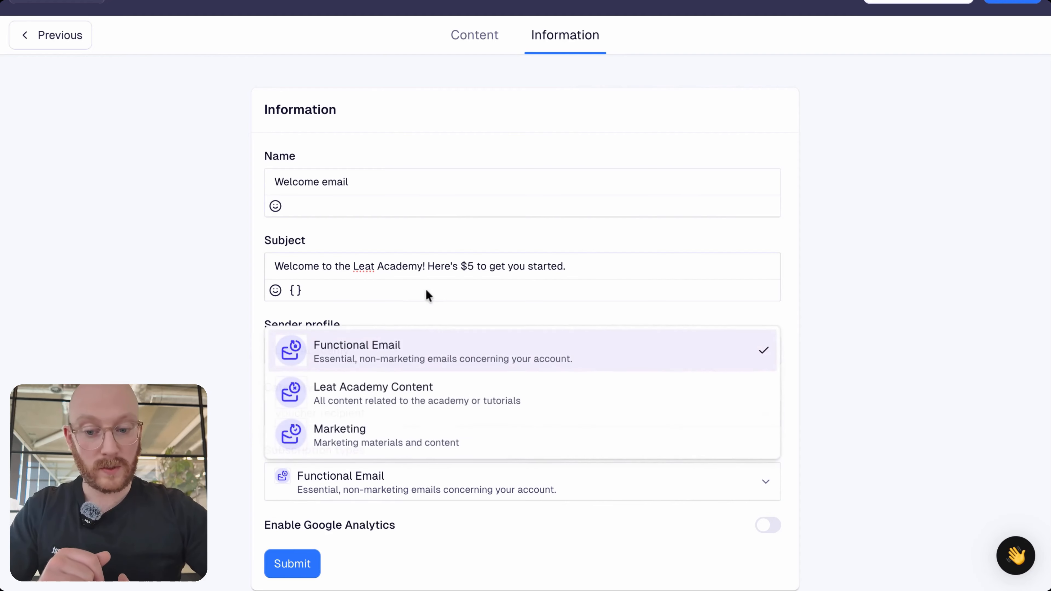
pyautogui.click(128, 377)
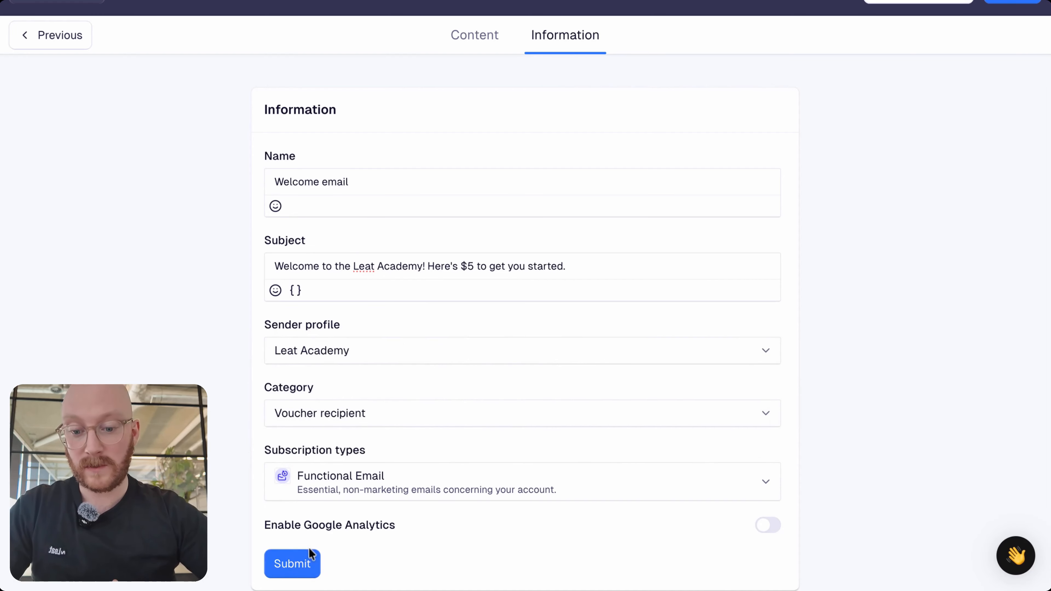
# - Submit the email's information and publish the automated email
pyautogui.click(292, 564)
pyautogui.scroll(1, 296, 568)
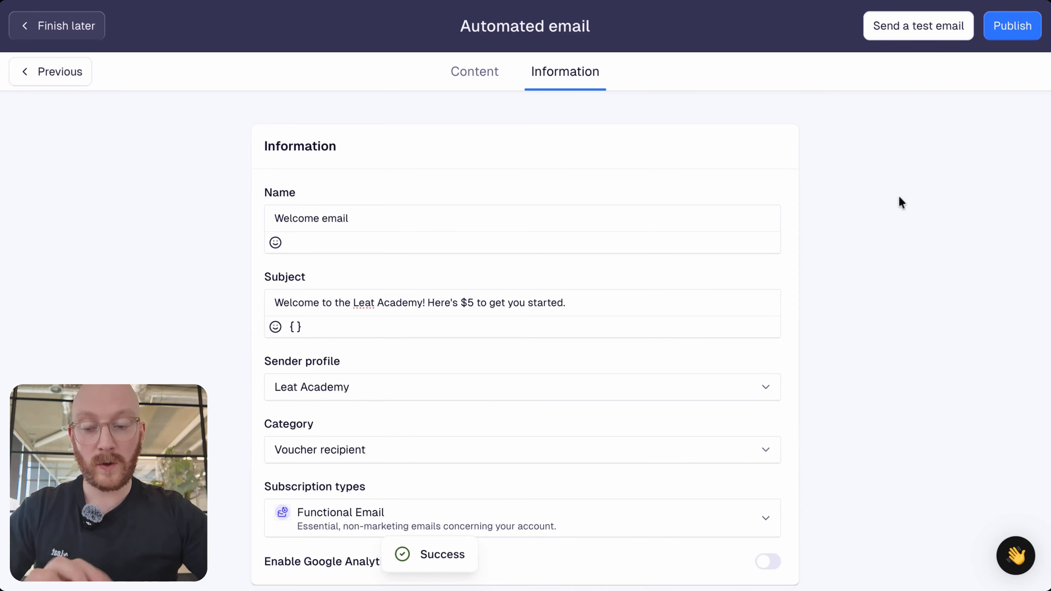
pyautogui.click(1019, 26)
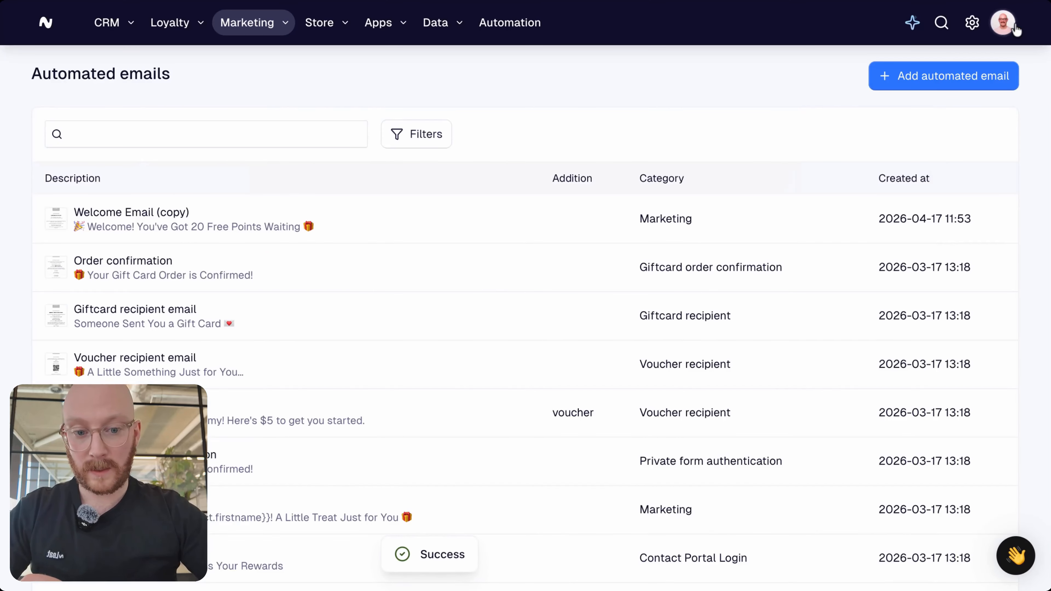
# - Open the published Welcome email from the automated emails list and review its information and preview
pyautogui.scroll(-1, 612, 270)
pyautogui.scroll(-2, 612, 271)
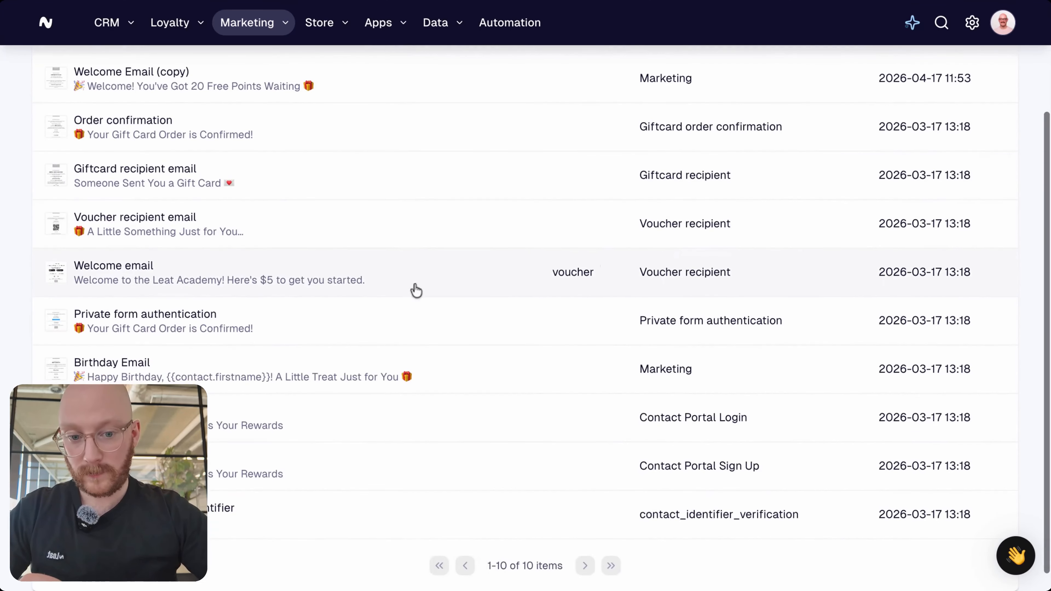
pyautogui.click(428, 269)
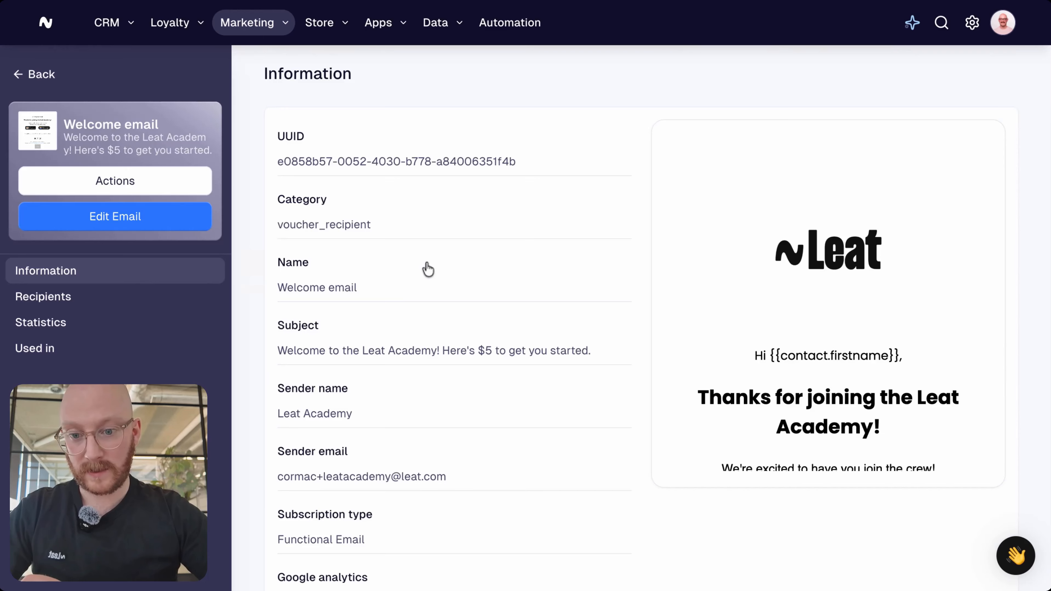
pyautogui.scroll(-2, 428, 270)
pyautogui.scroll(2, 428, 270)
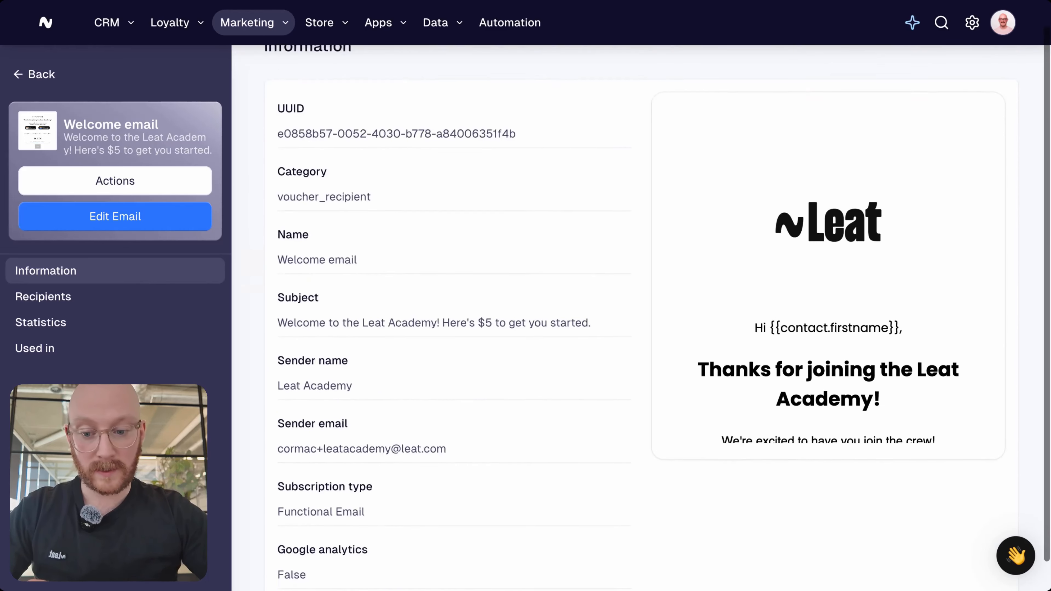
# - Check the Welcome email's recipients, its statistics and where it is used
pyautogui.click(142, 298)
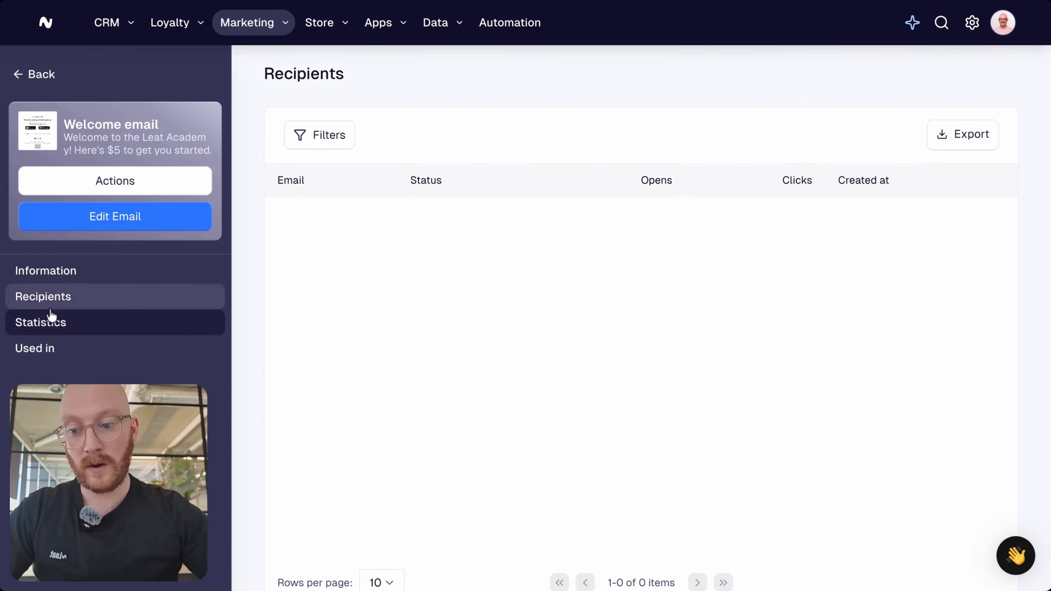
pyautogui.click(46, 322)
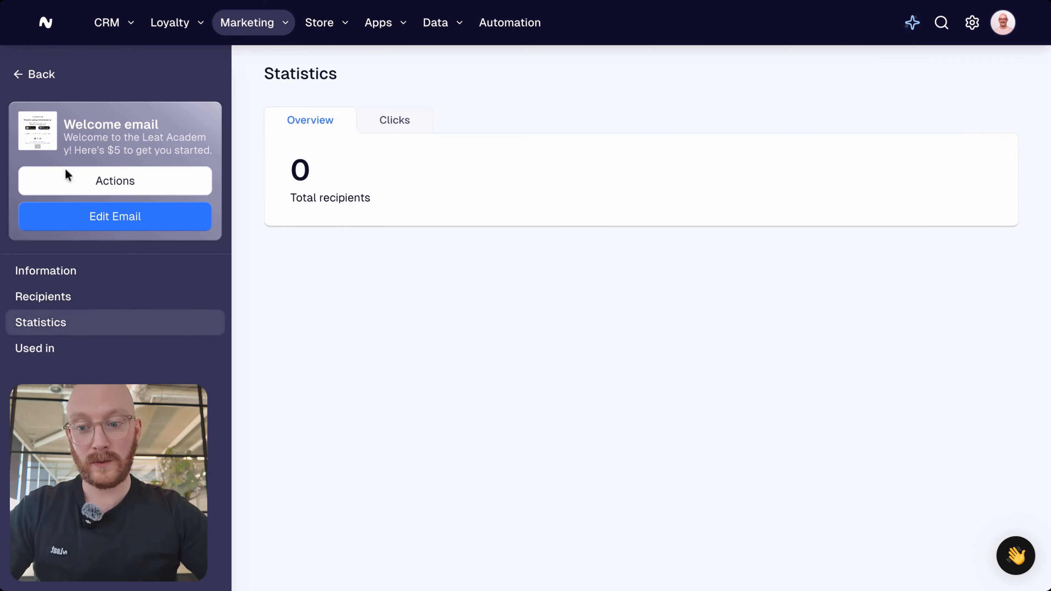
pyautogui.click(81, 353)
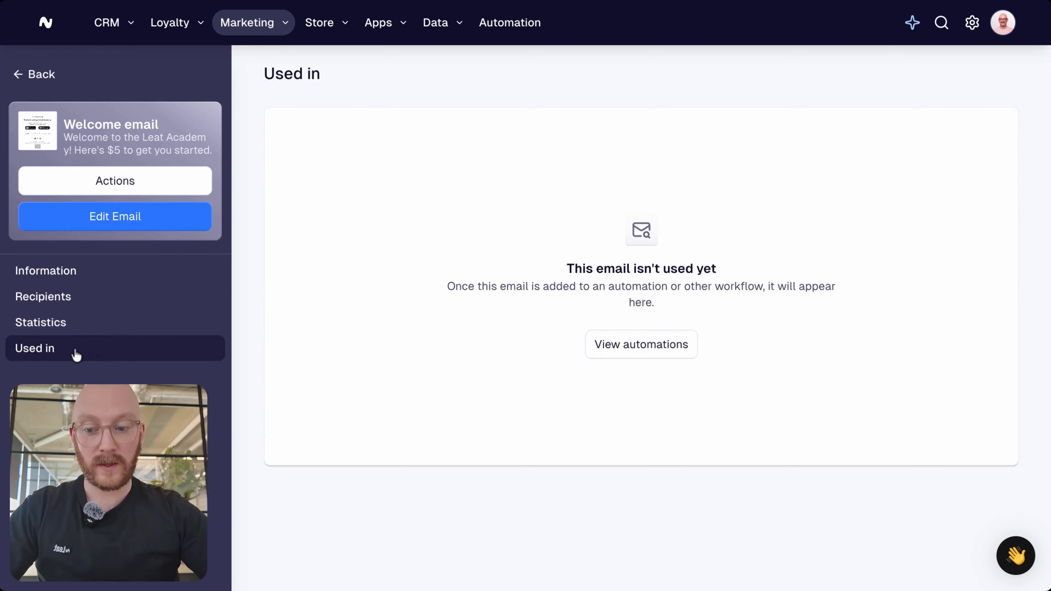